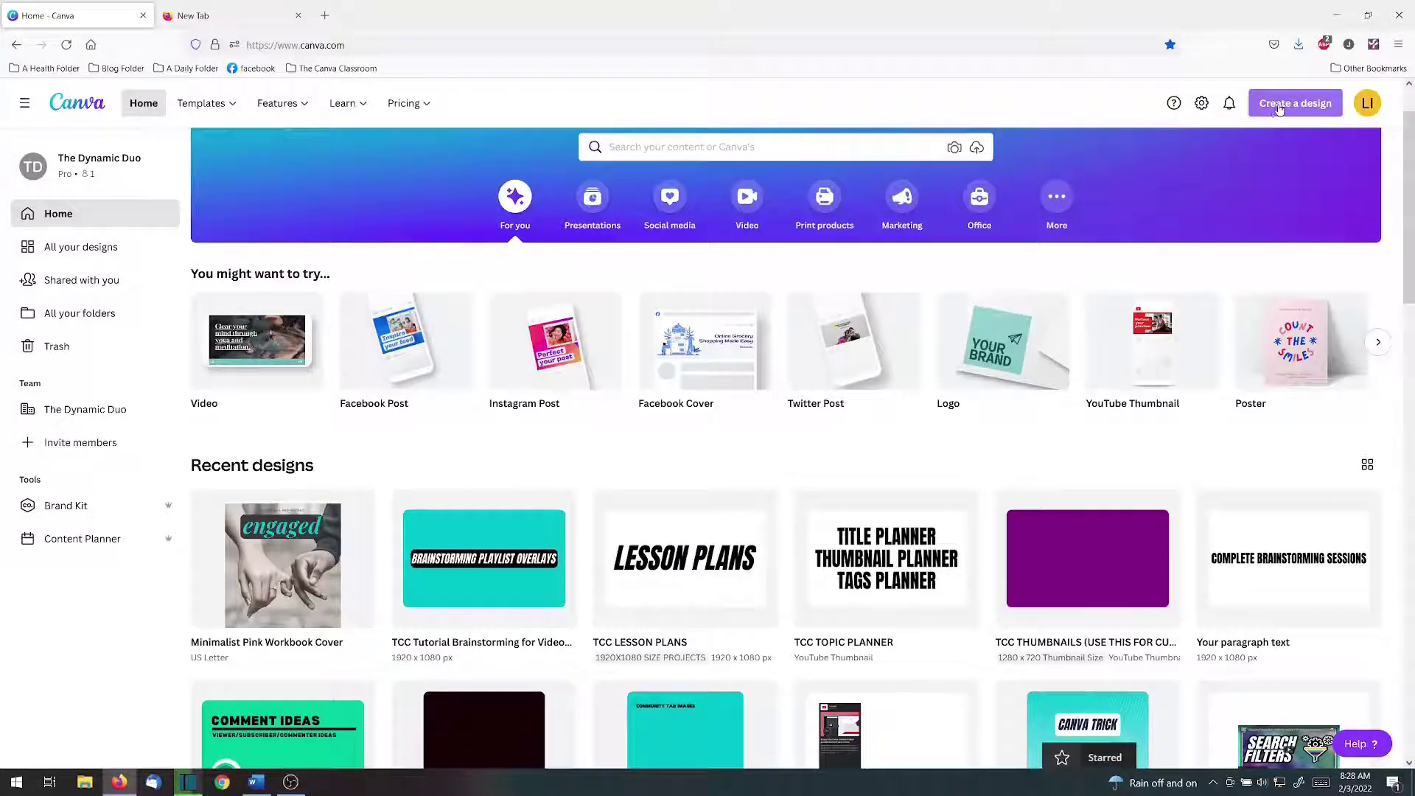
Create a new Instagram Post design from the Create a design list
left_click(1279, 109)
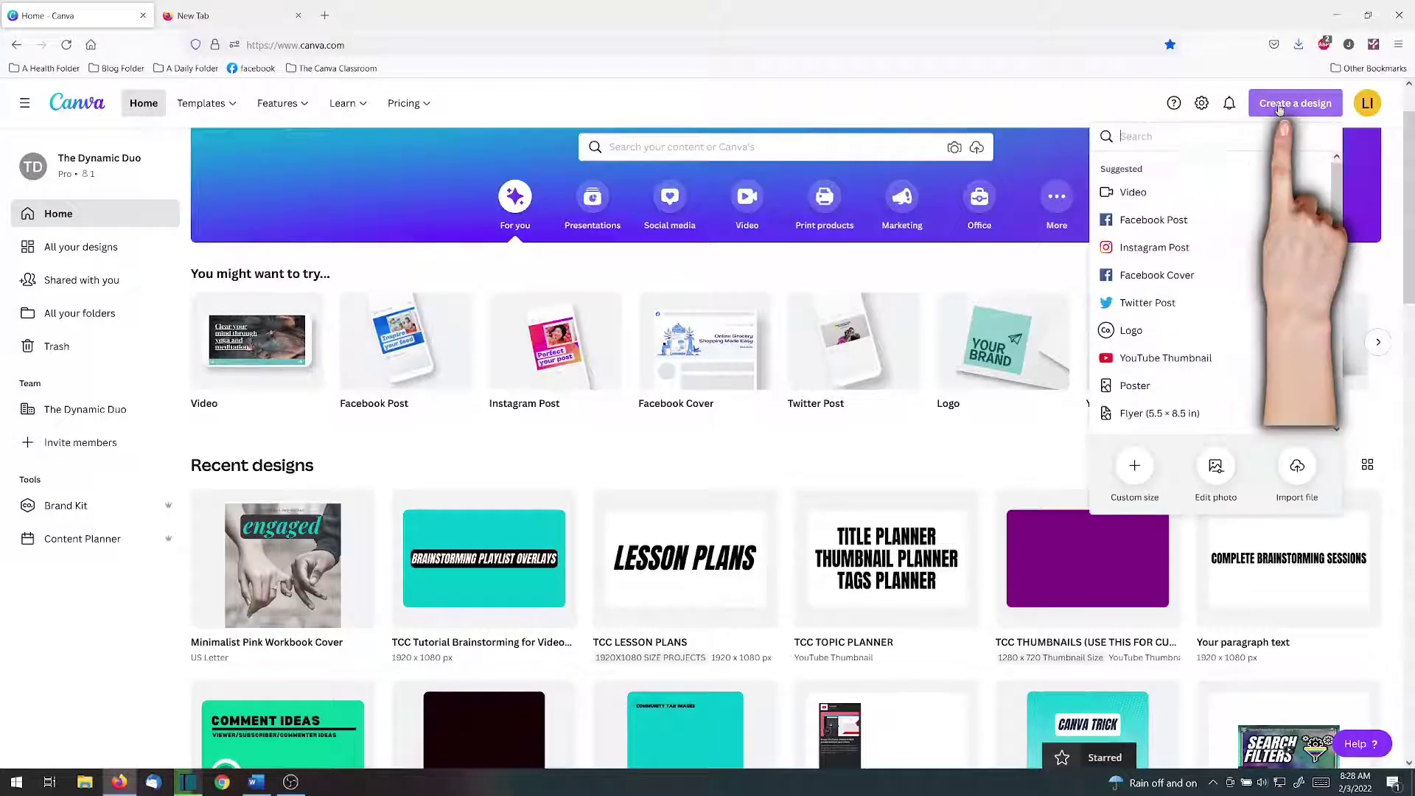
left_click(1163, 251)
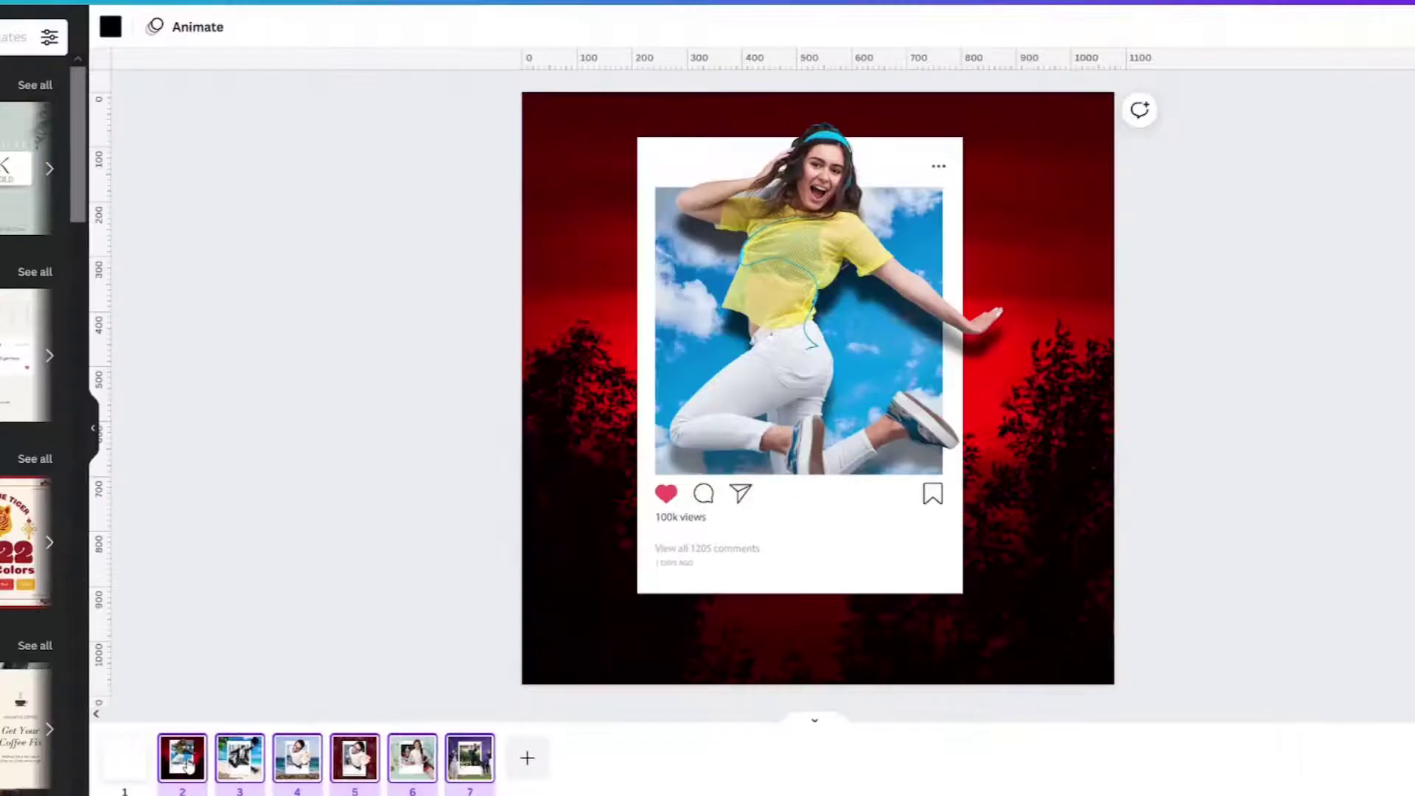
Preview the red-background, beach businessman and next example posts in the page strip
left_click(188, 767)
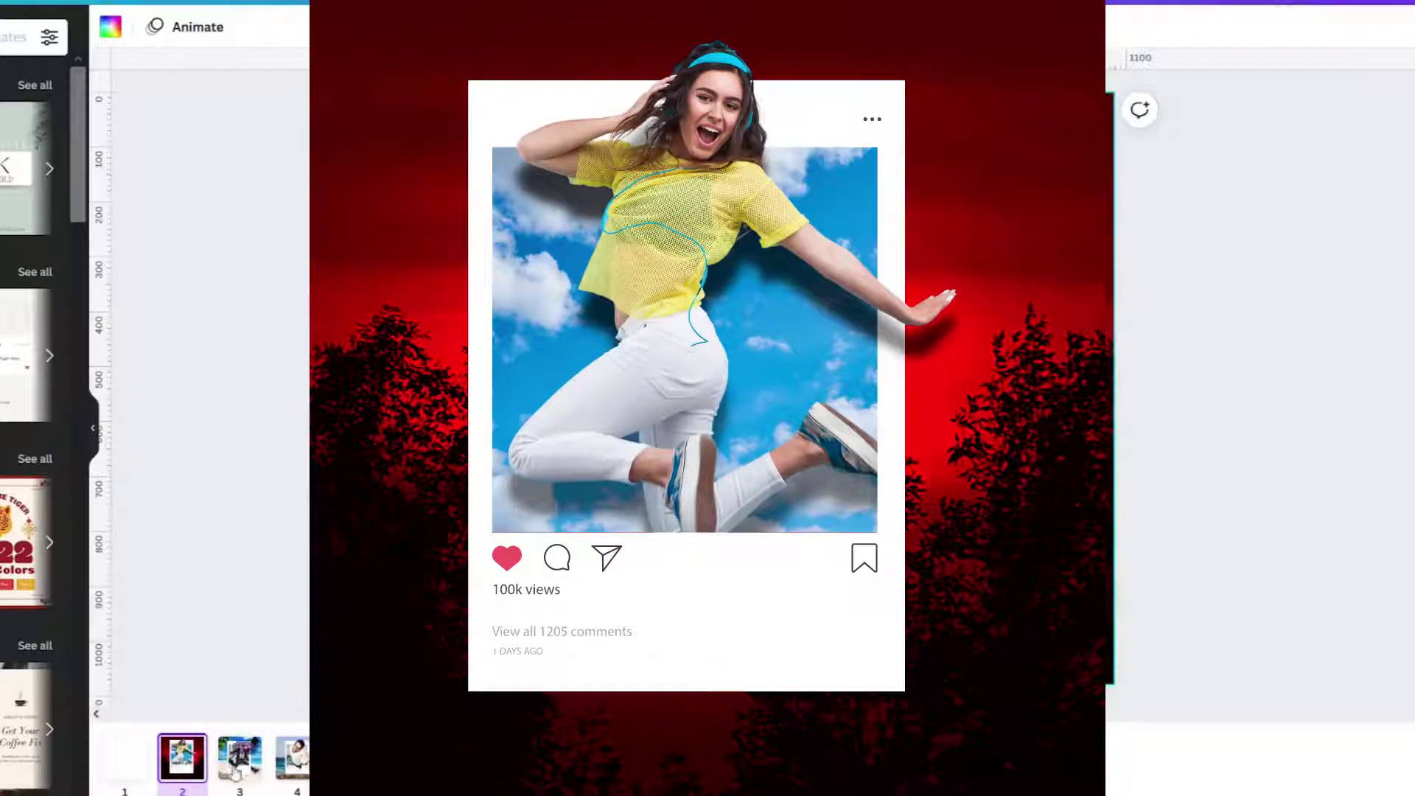
left_click(235, 766)
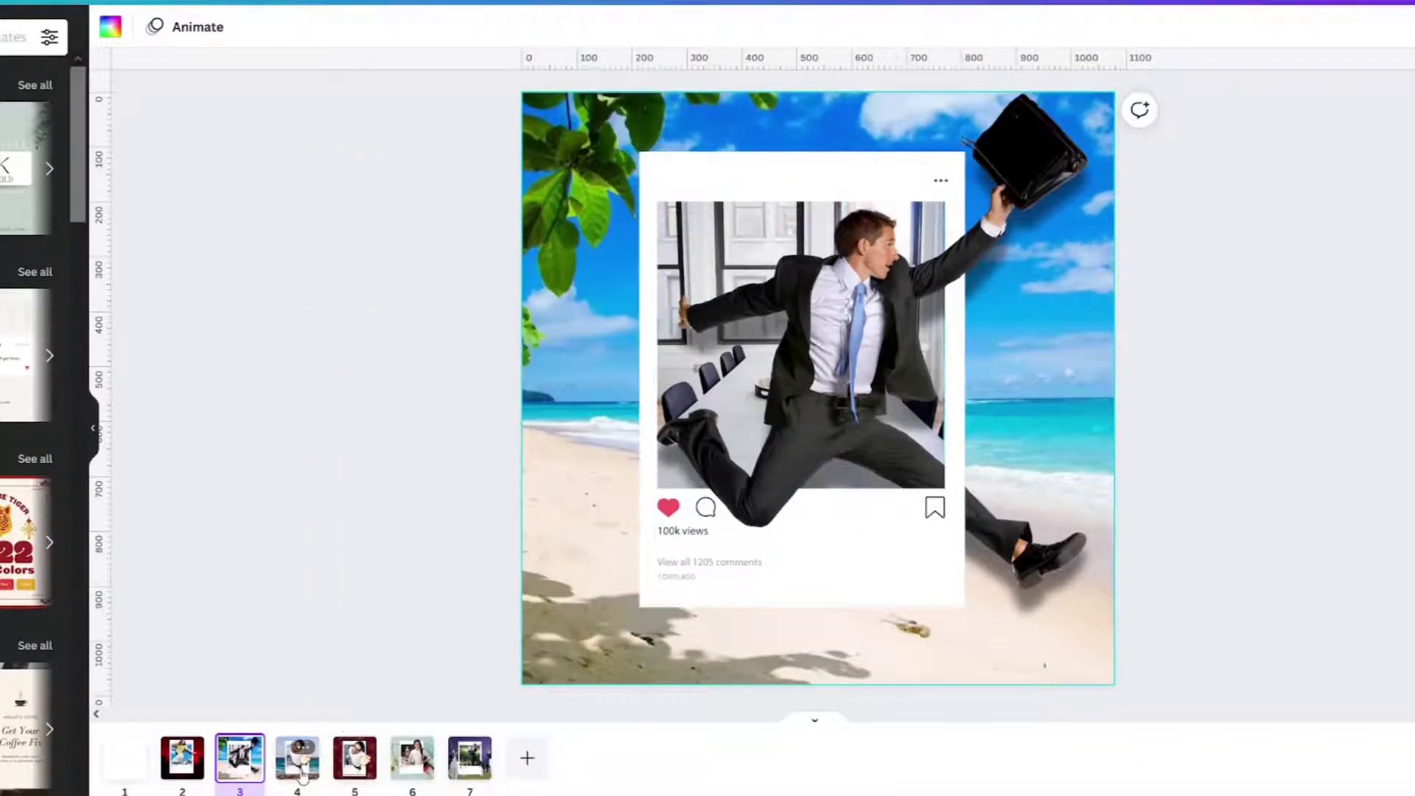
left_click(302, 749)
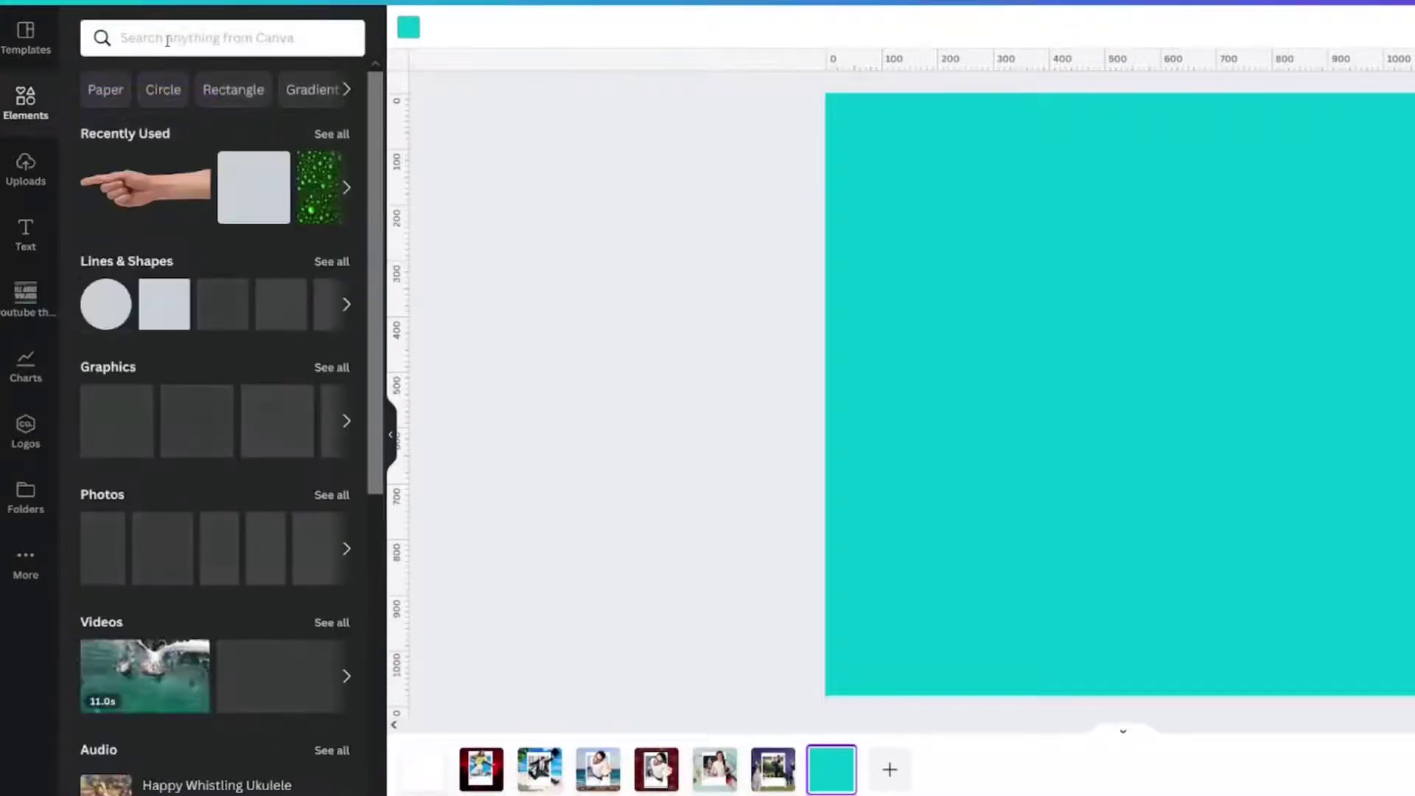
Search elements for 'INSTAGRAM POST' and add the Instagram frame to the teal page
left_click(168, 45)
type("INSTAGRAM POST")
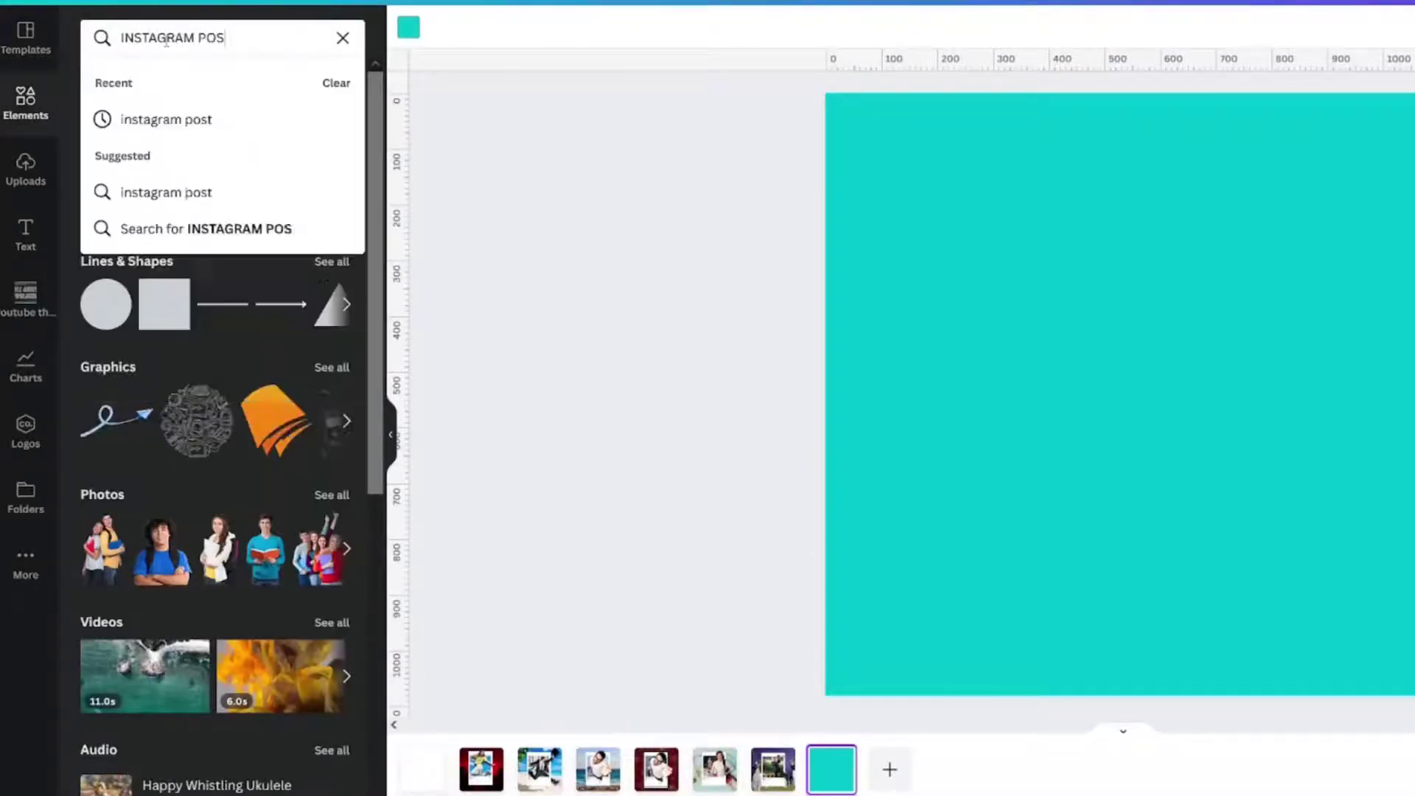
key("Return")
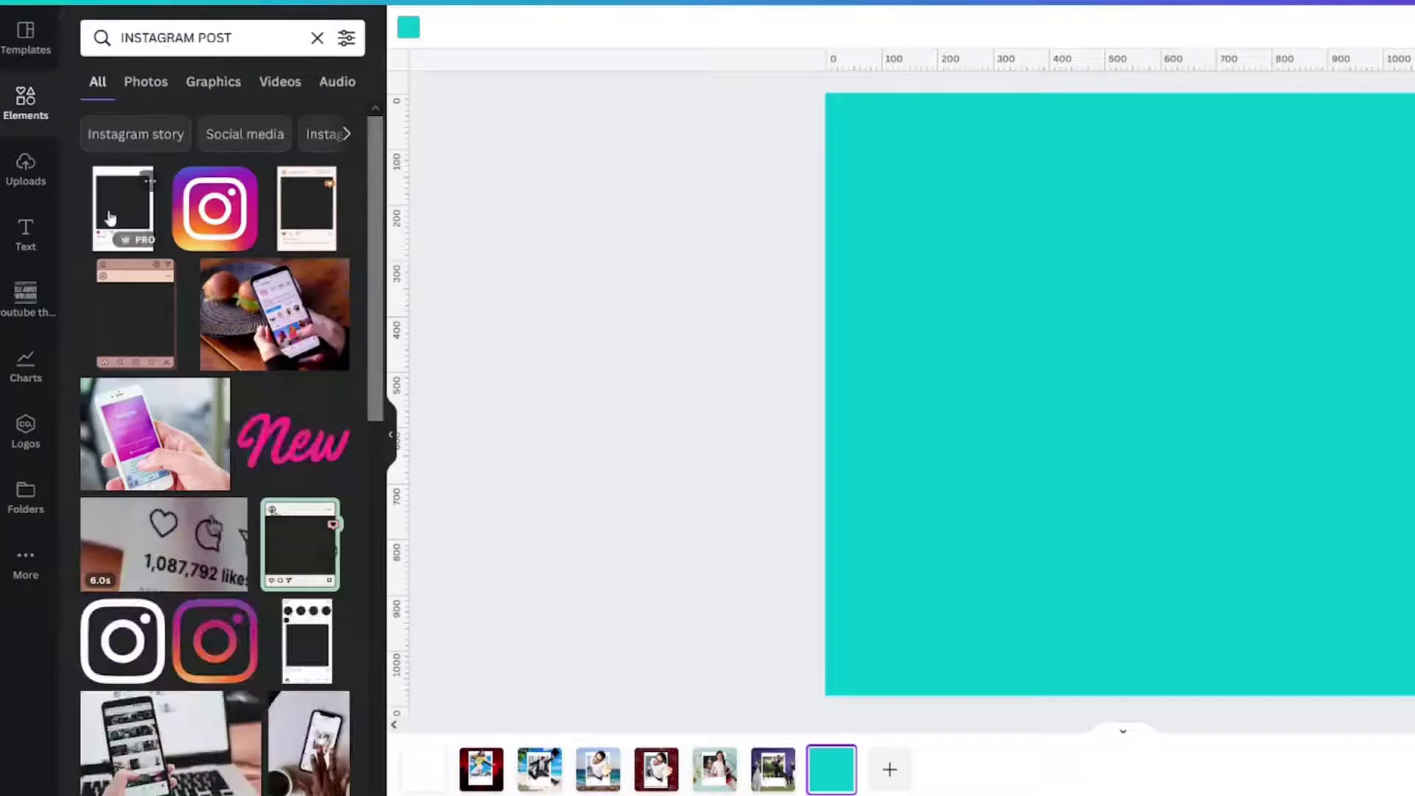
left_click(112, 225)
Filter the INSTAGRAM POST results to Free elements only
left_click(346, 38)
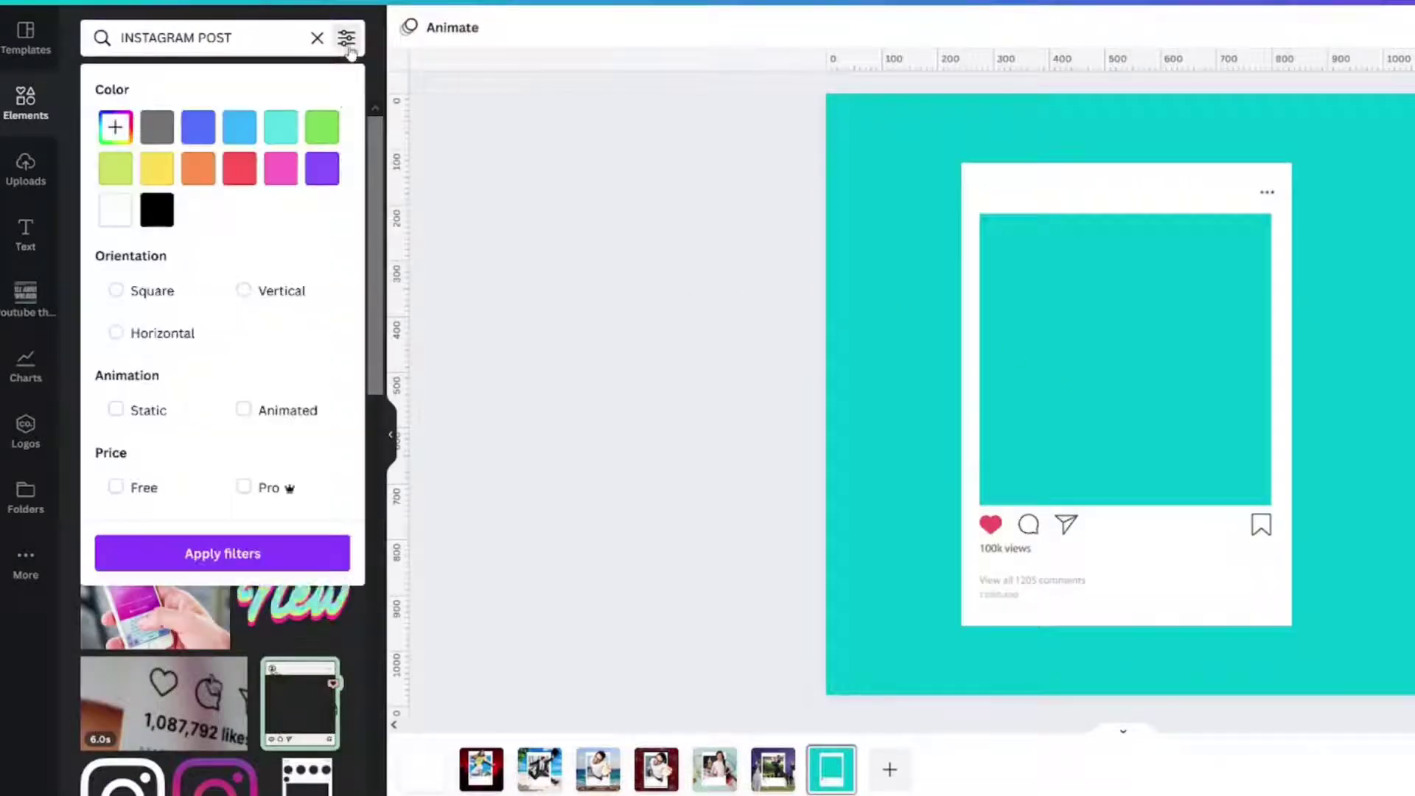
left_click(115, 487)
left_click(202, 552)
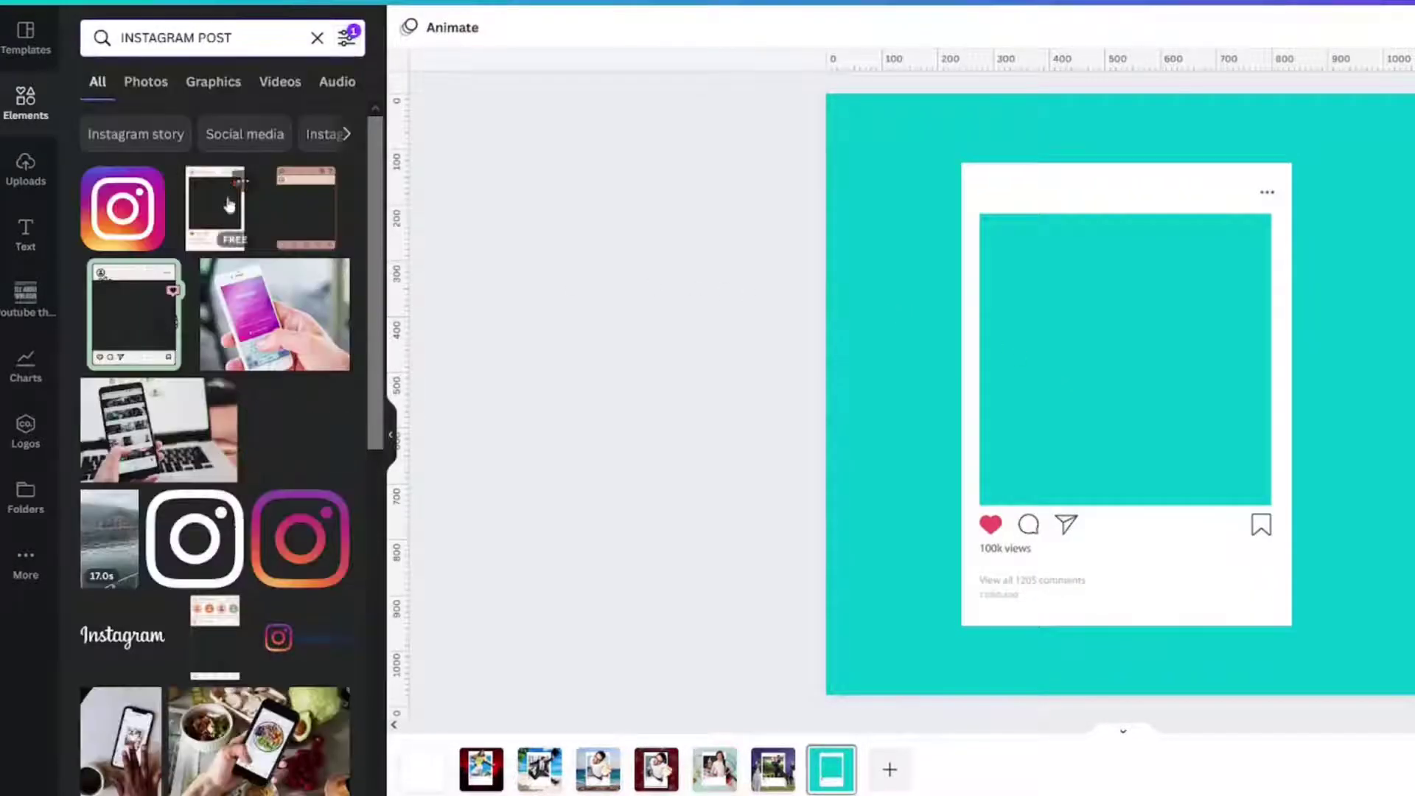
Delete the extra small frame and select the main Instagram frame to view its details
left_click(1077, 490)
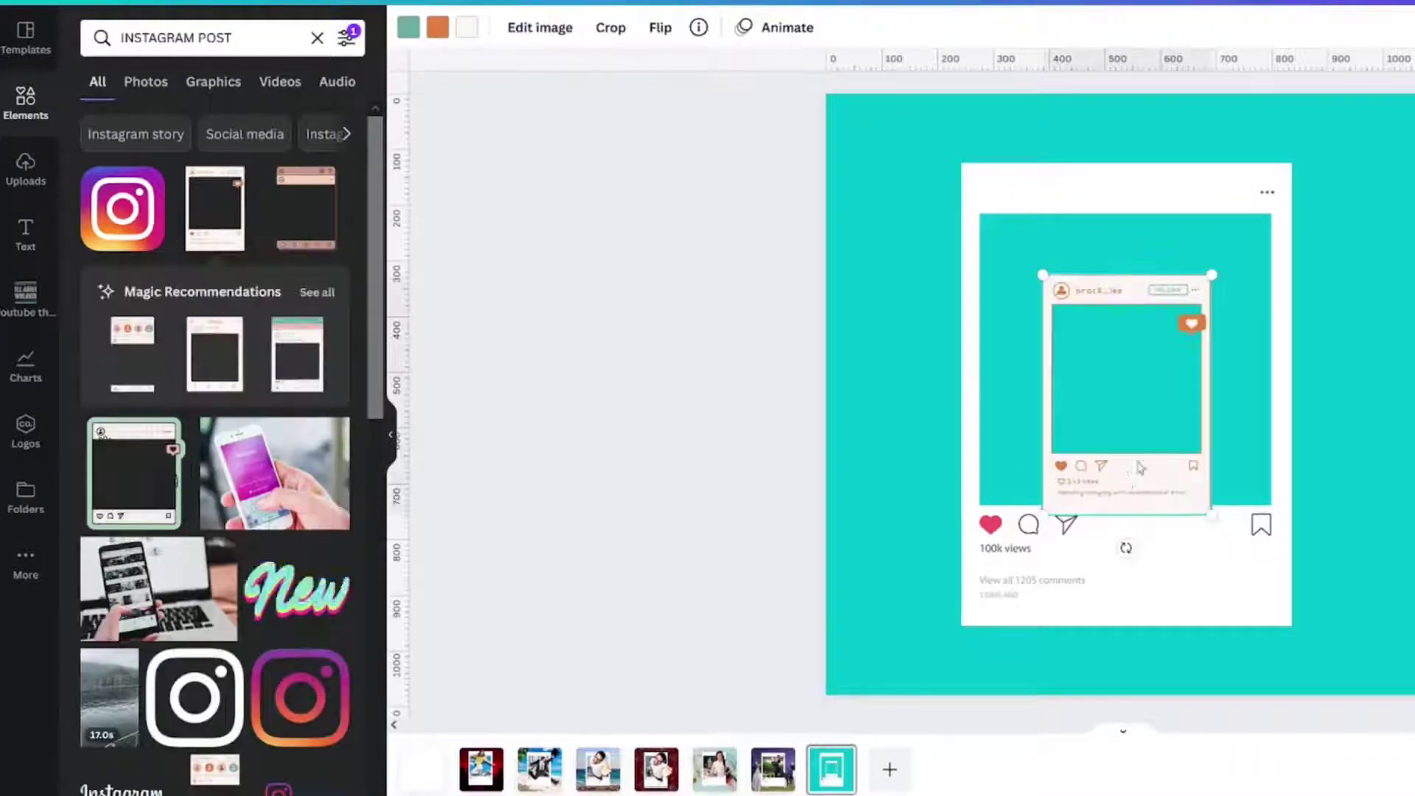
left_click_drag(1077, 489, 1004, 489)
key("Delete")
scroll(140, 520, "down", 10)
scroll(136, 520, "up", 12)
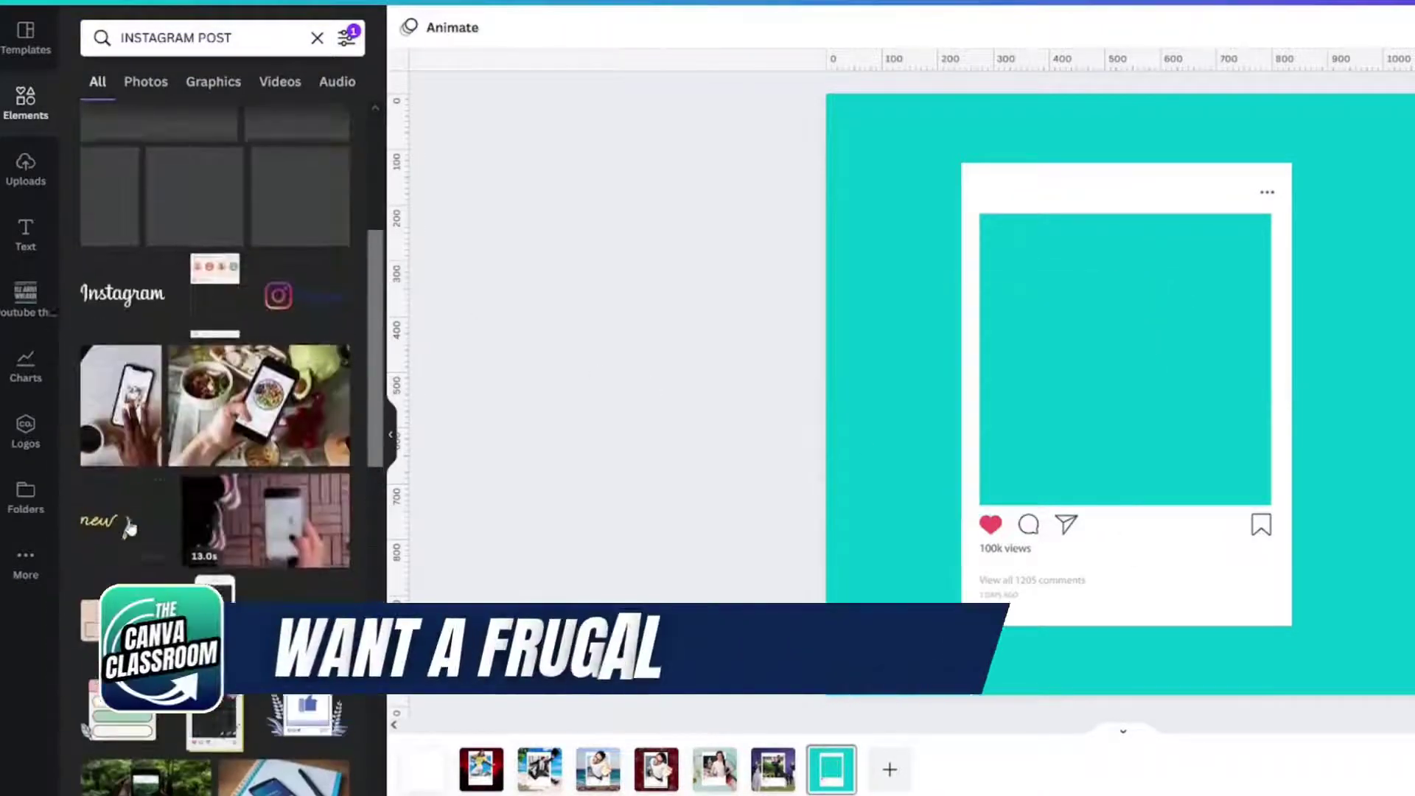
left_click(1074, 425)
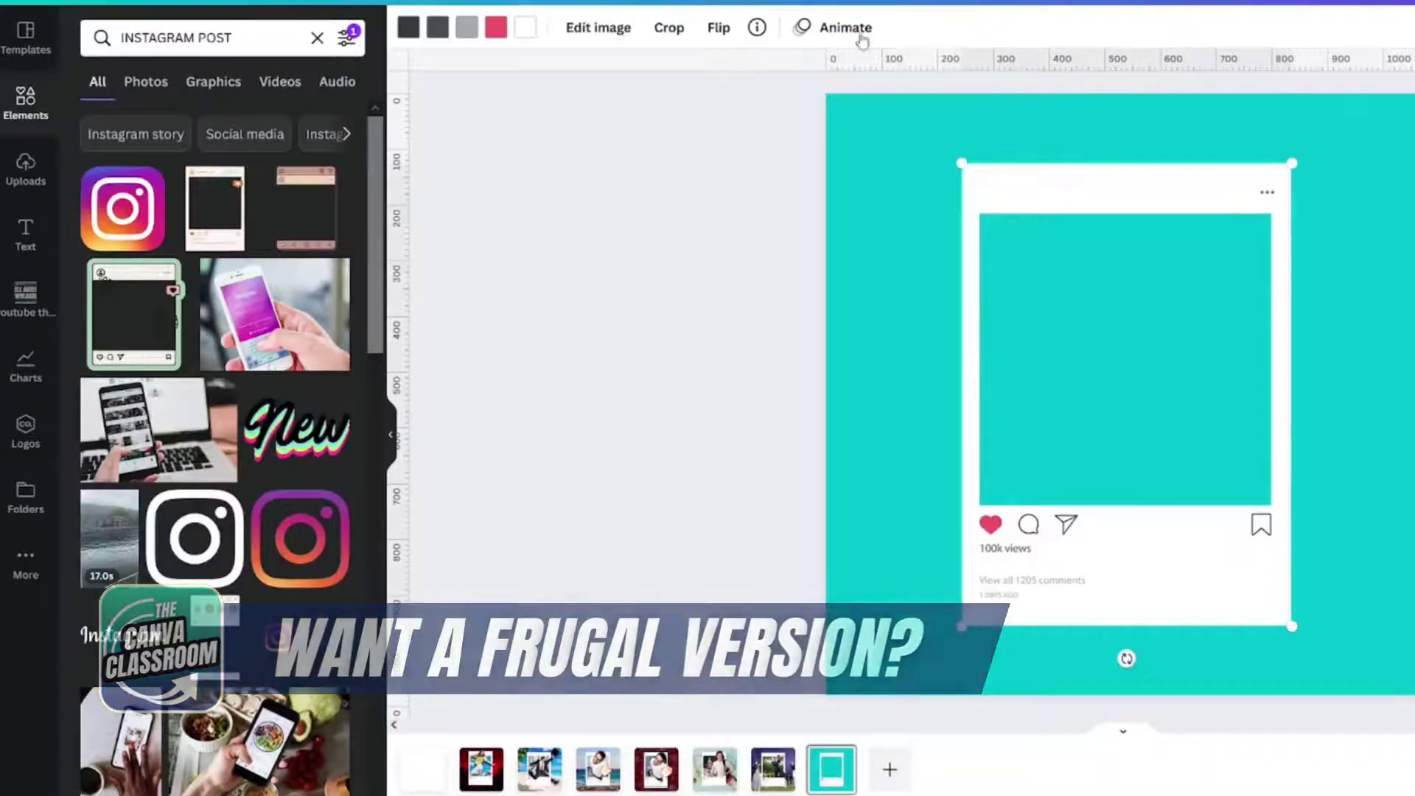
left_click(757, 26)
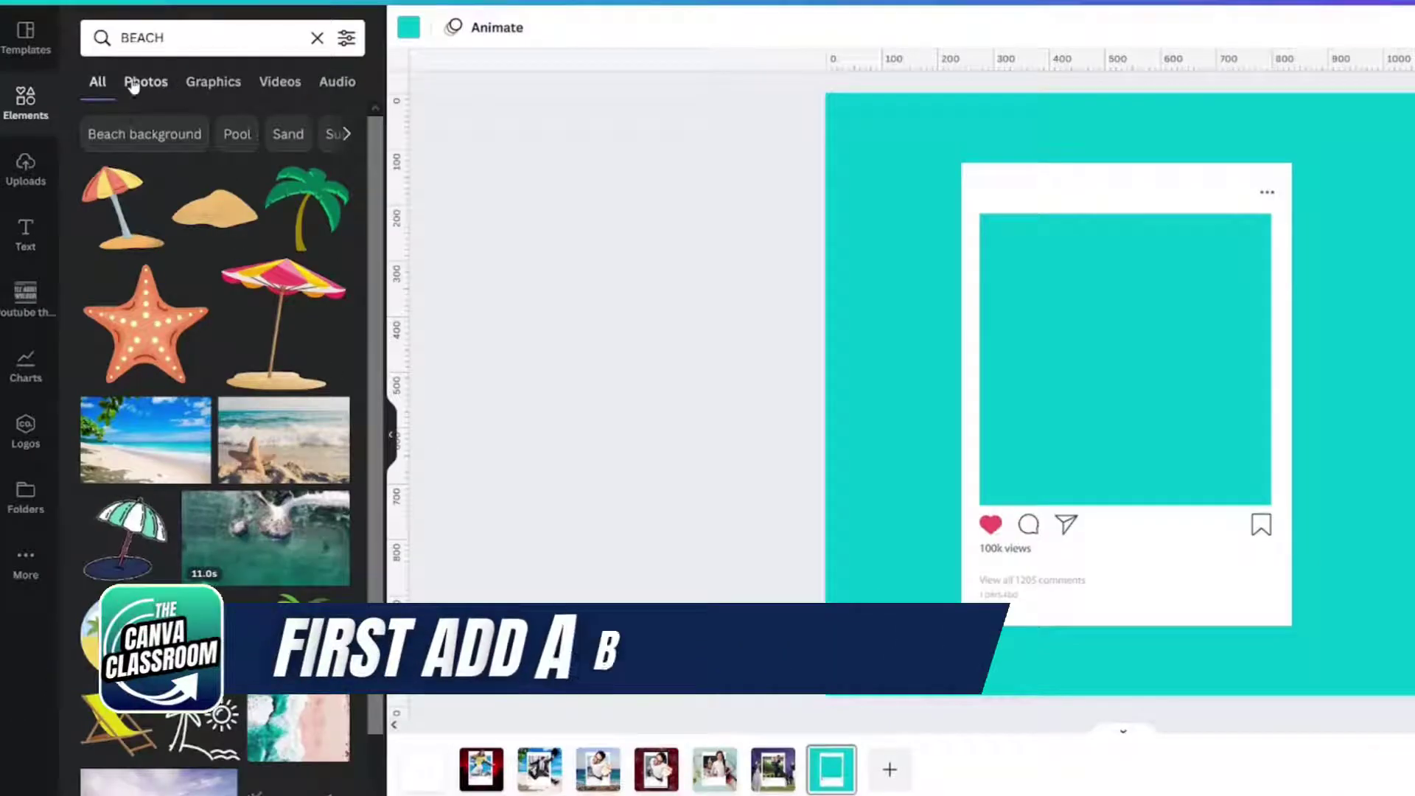
Replace the page background with the first beach photo, then search photos for OFFICE
left_click(145, 80)
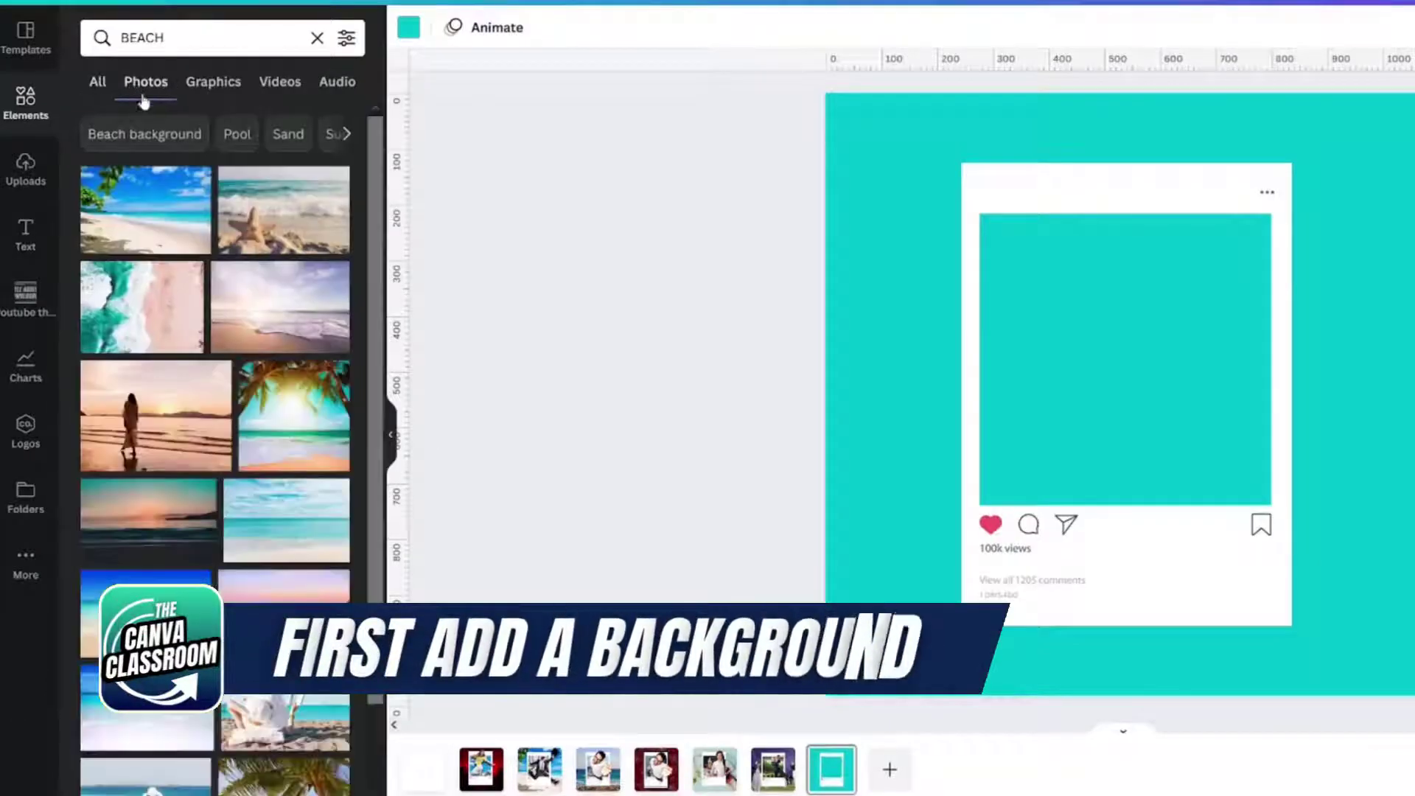
left_click(145, 209)
right_click(1072, 309)
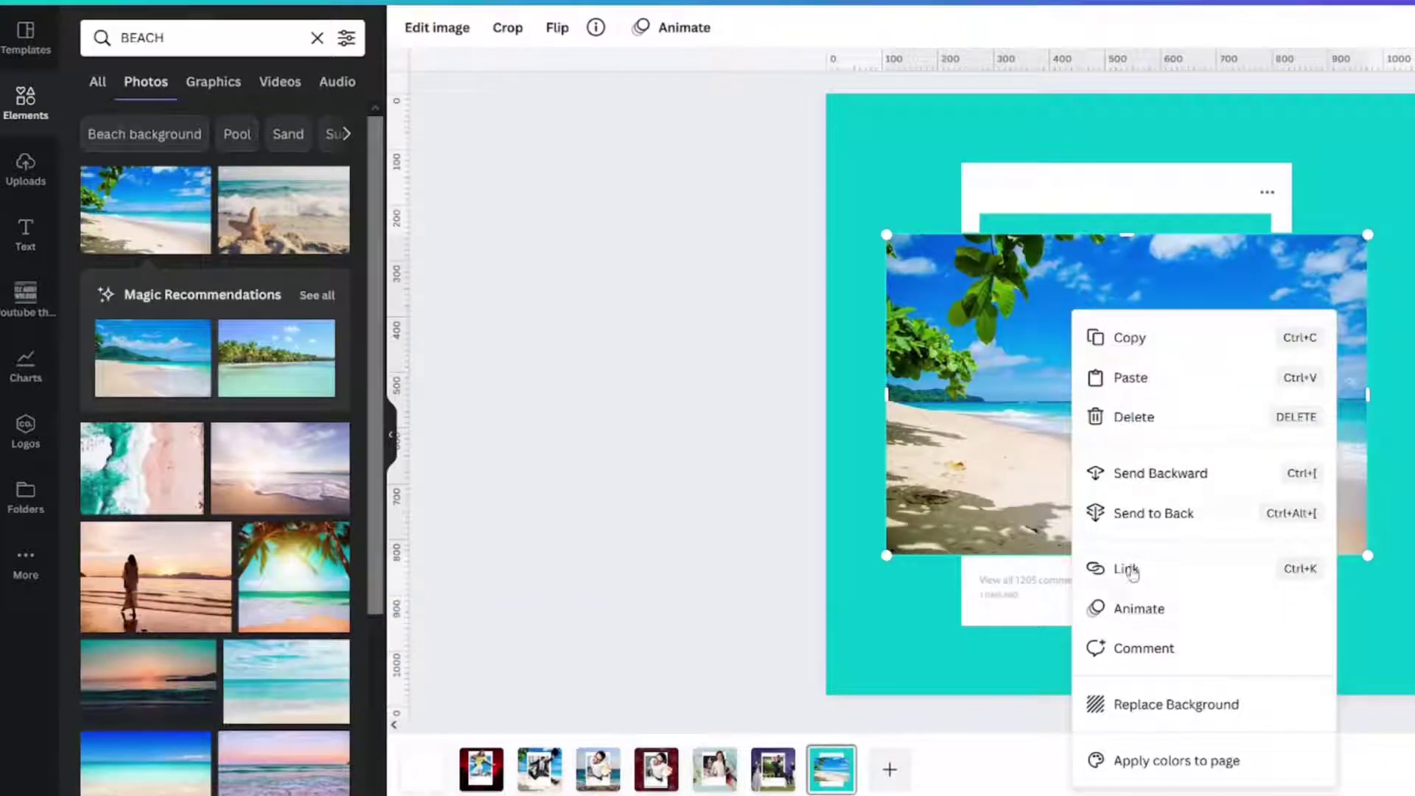
left_click(1127, 703)
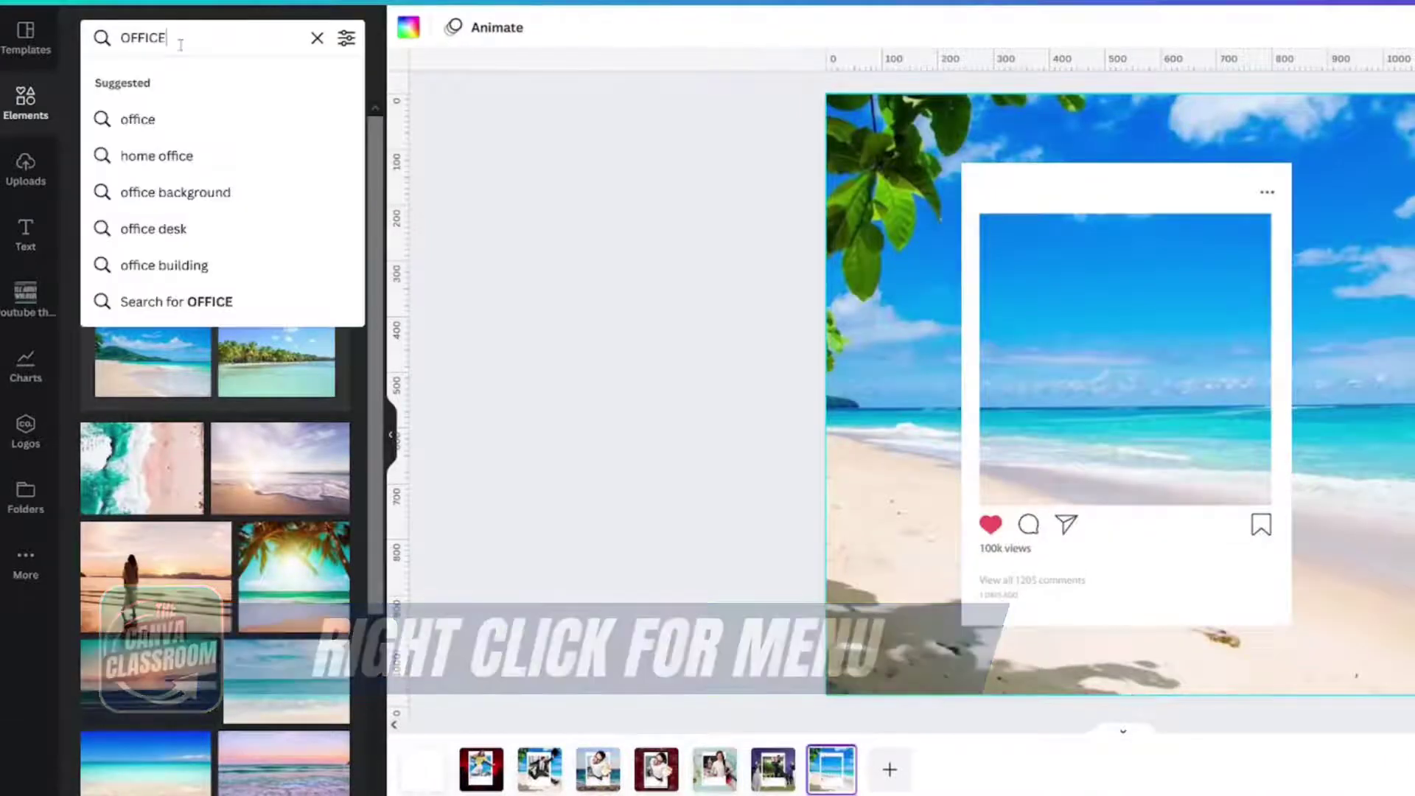
key("Return")
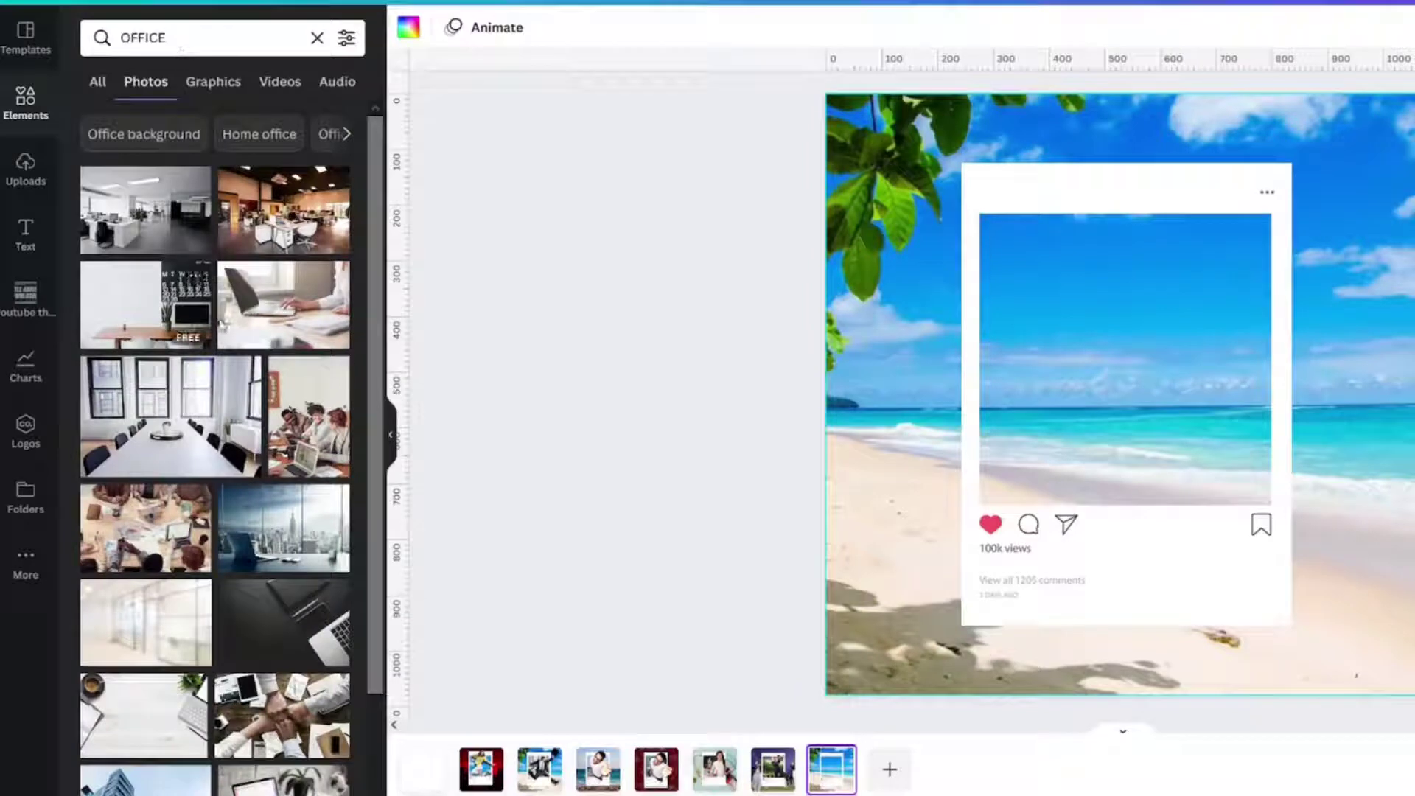
scroll(257, 359, "down", 2)
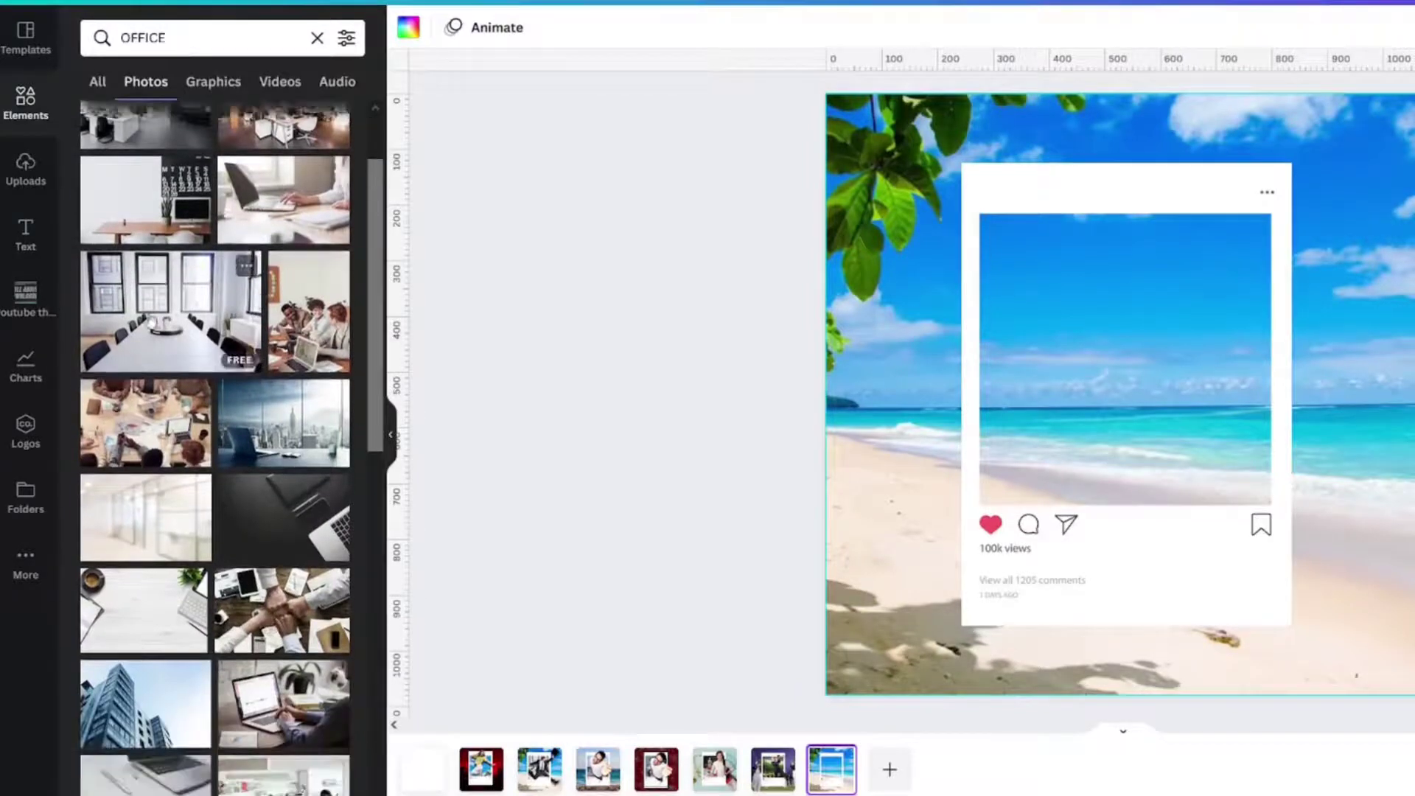
Add the conference-room photo and resize and trim it to the frame's picture area
left_click(150, 316)
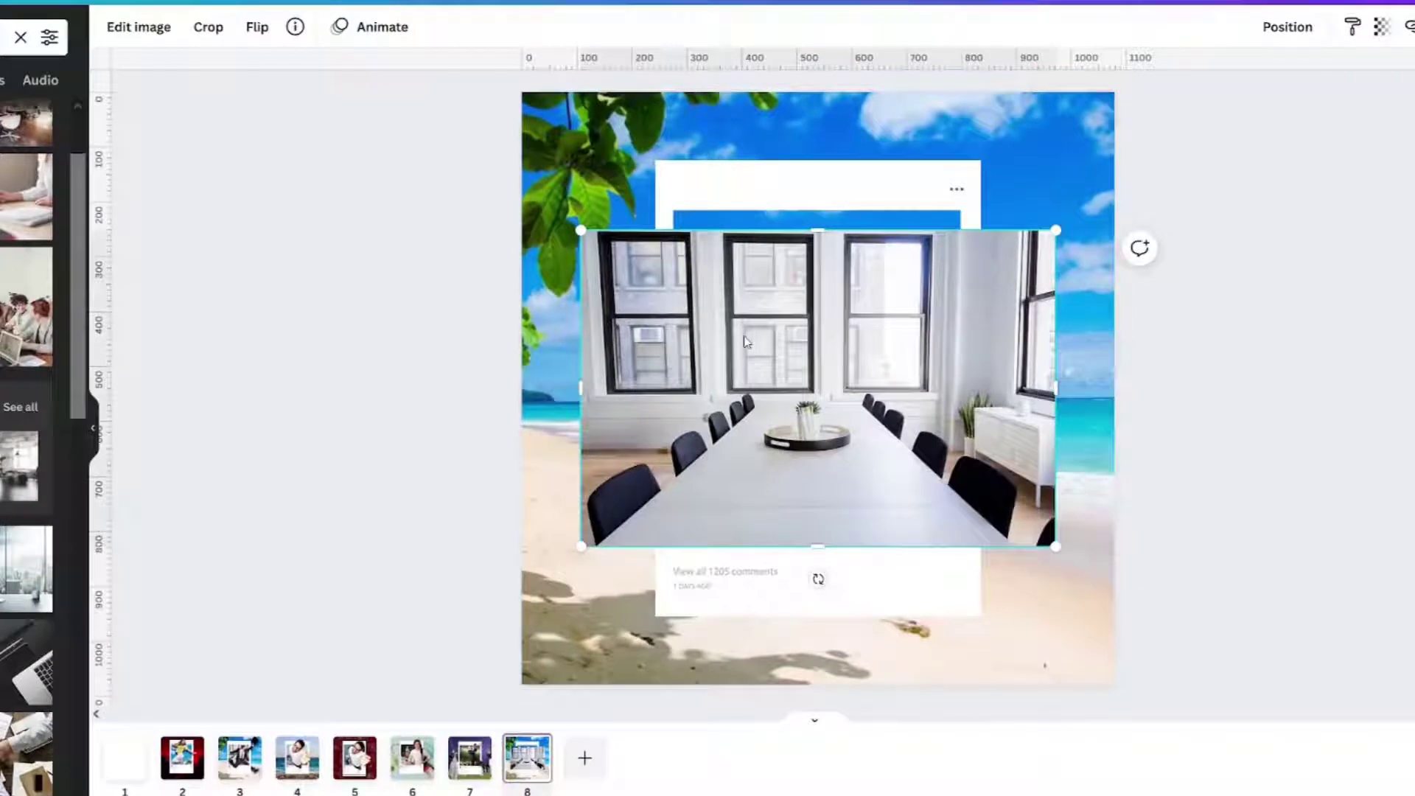
left_click_drag(1056, 546, 987, 477)
mouse_move(757, 395)
left_mouse_down()
mouse_move(776, 363)
mouse_move(772, 404)
left_mouse_up()
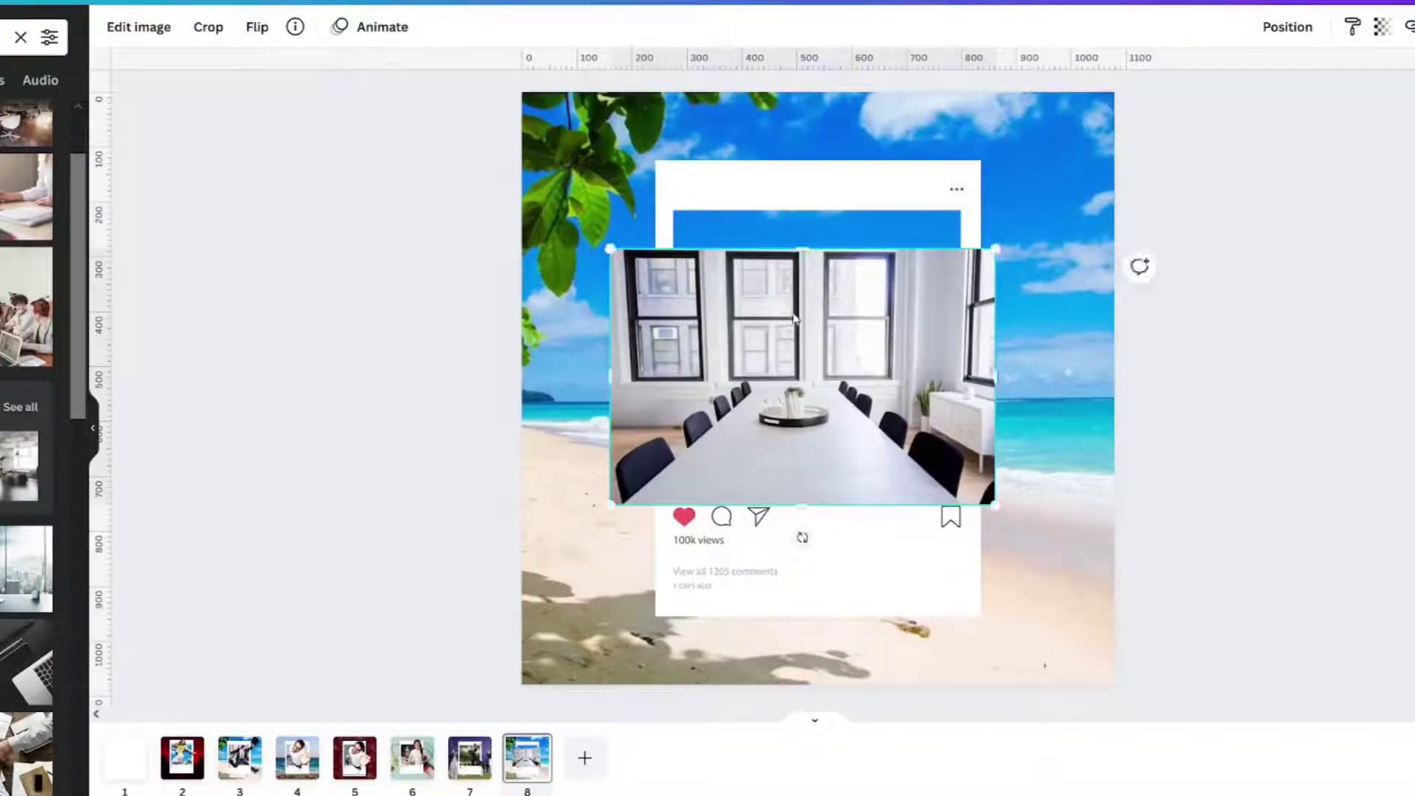
left_click_drag(813, 251, 825, 193)
left_click_drag(610, 348, 656, 361)
left_click_drag(995, 364, 968, 364)
right_click(848, 389)
left_click_drag(806, 376, 853, 375)
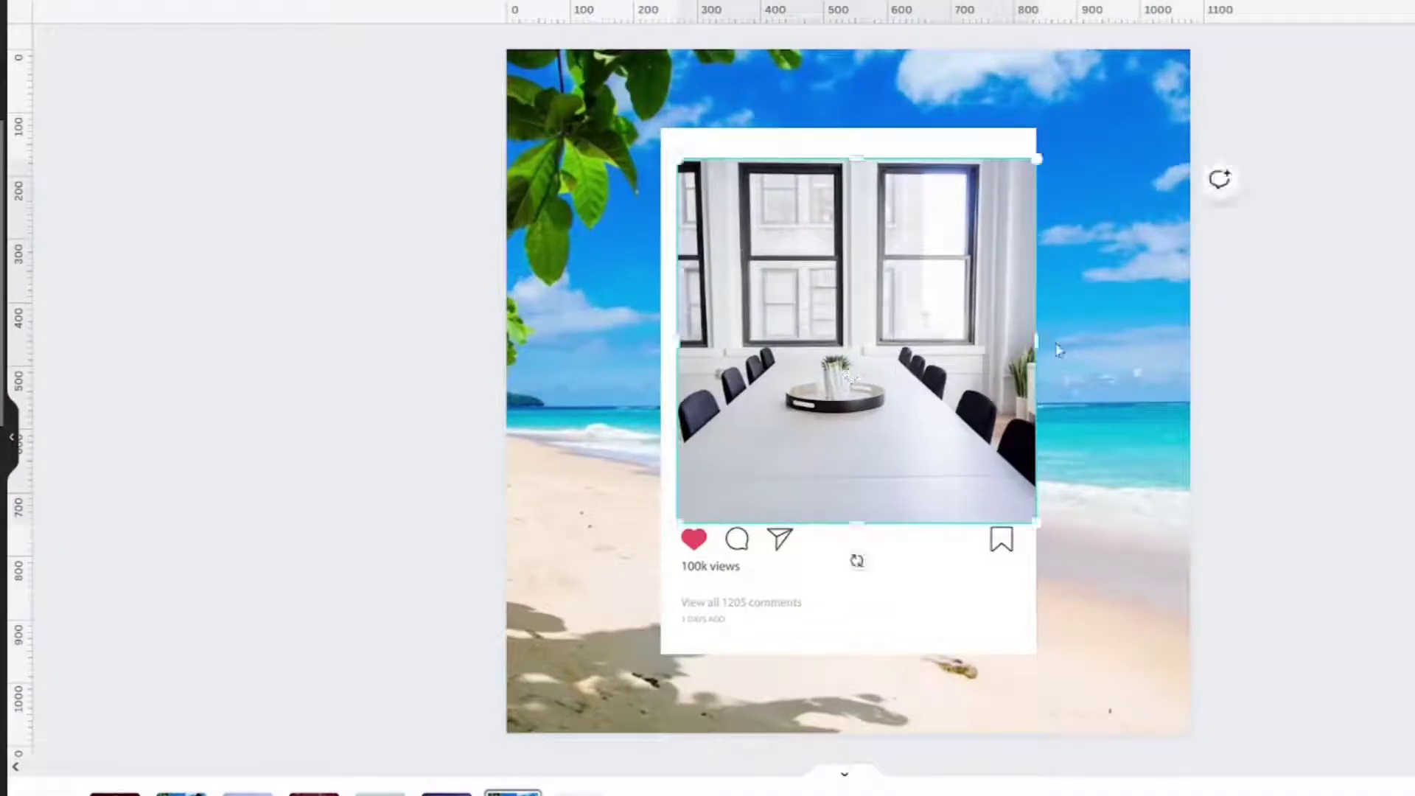
left_click_drag(1037, 342, 1020, 344)
Send the conference-room photo backward behind the white Instagram frame
right_click(916, 369)
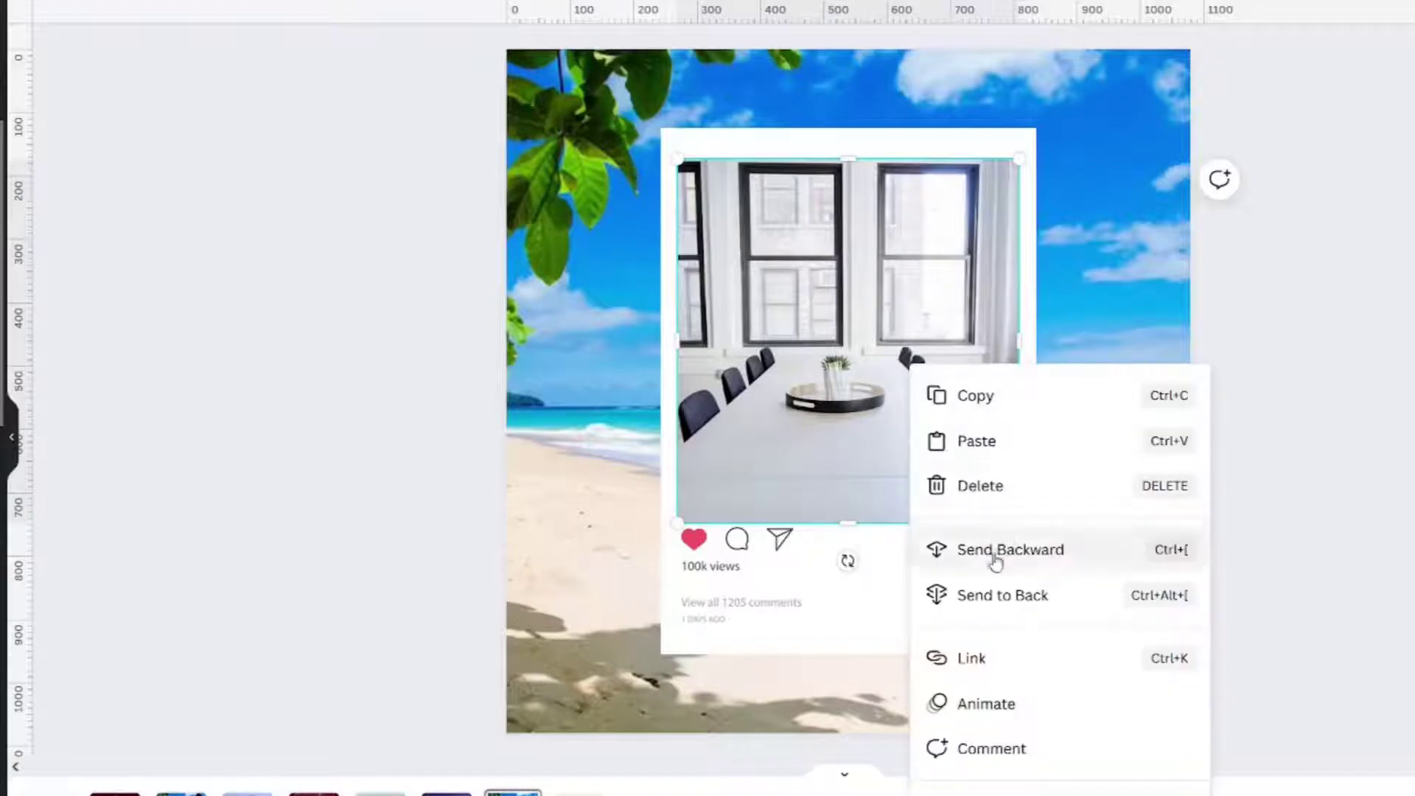
left_click(997, 553)
left_click(1404, 412)
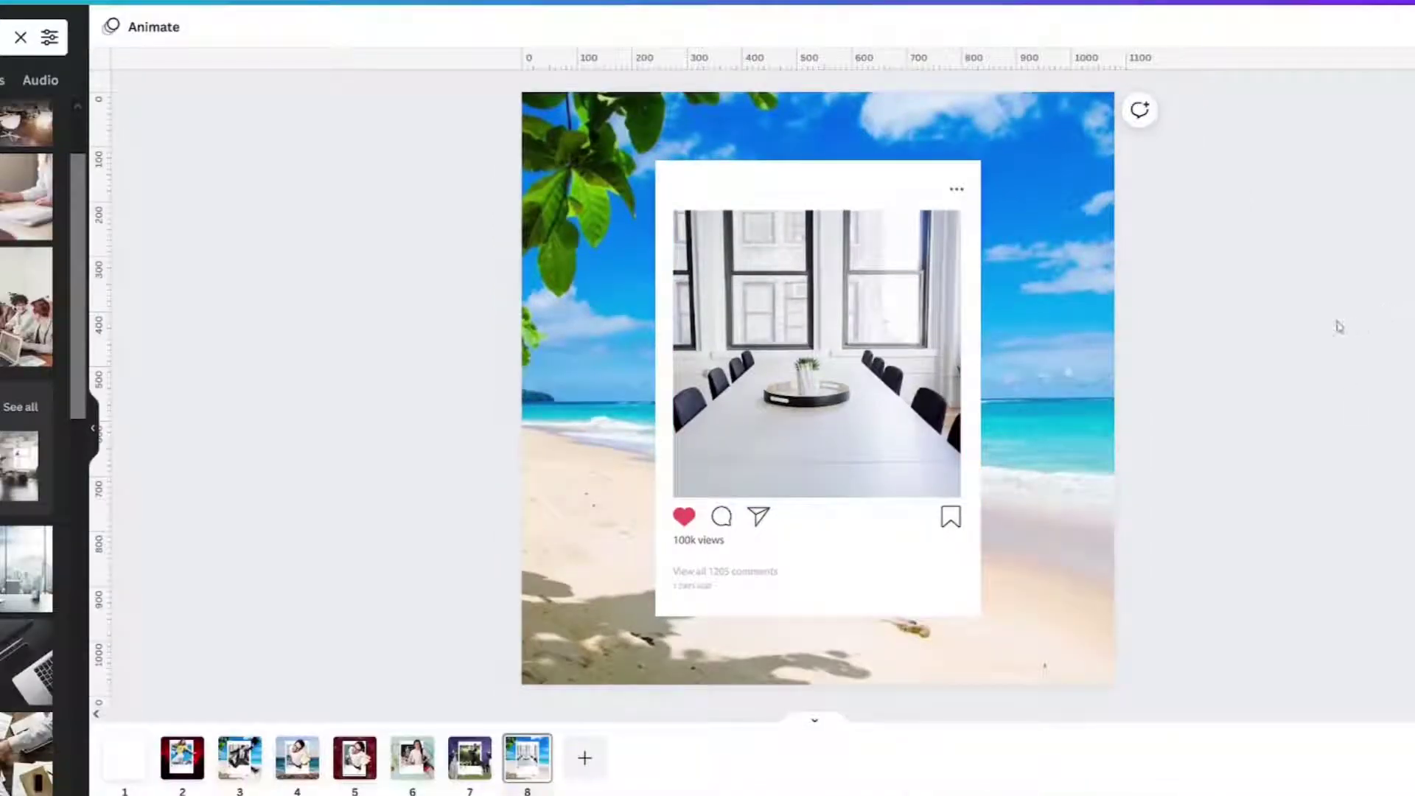
left_click(840, 531)
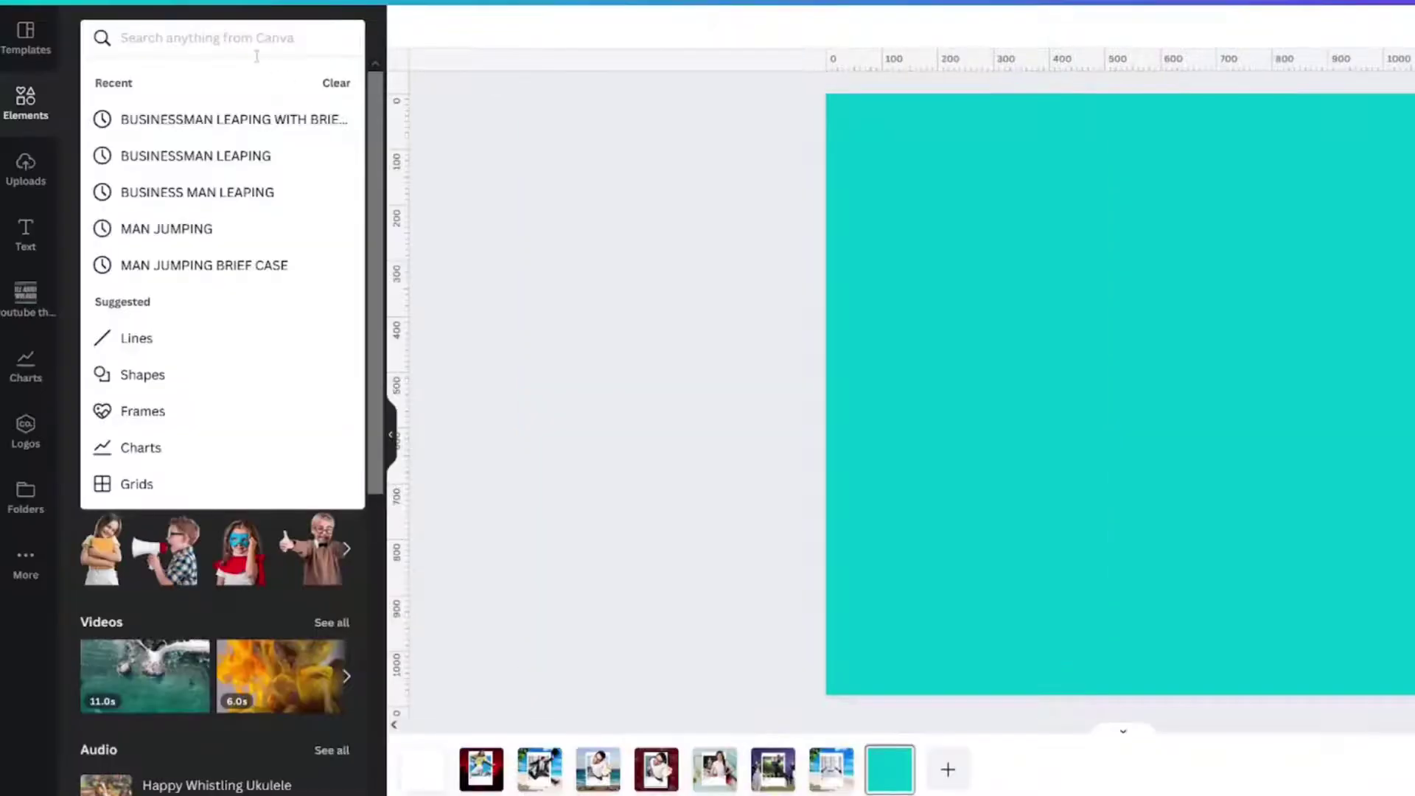
Search photos for 'businessman leaping with briefcase' and add the first result to page 9
type("BUSINESS MAN")
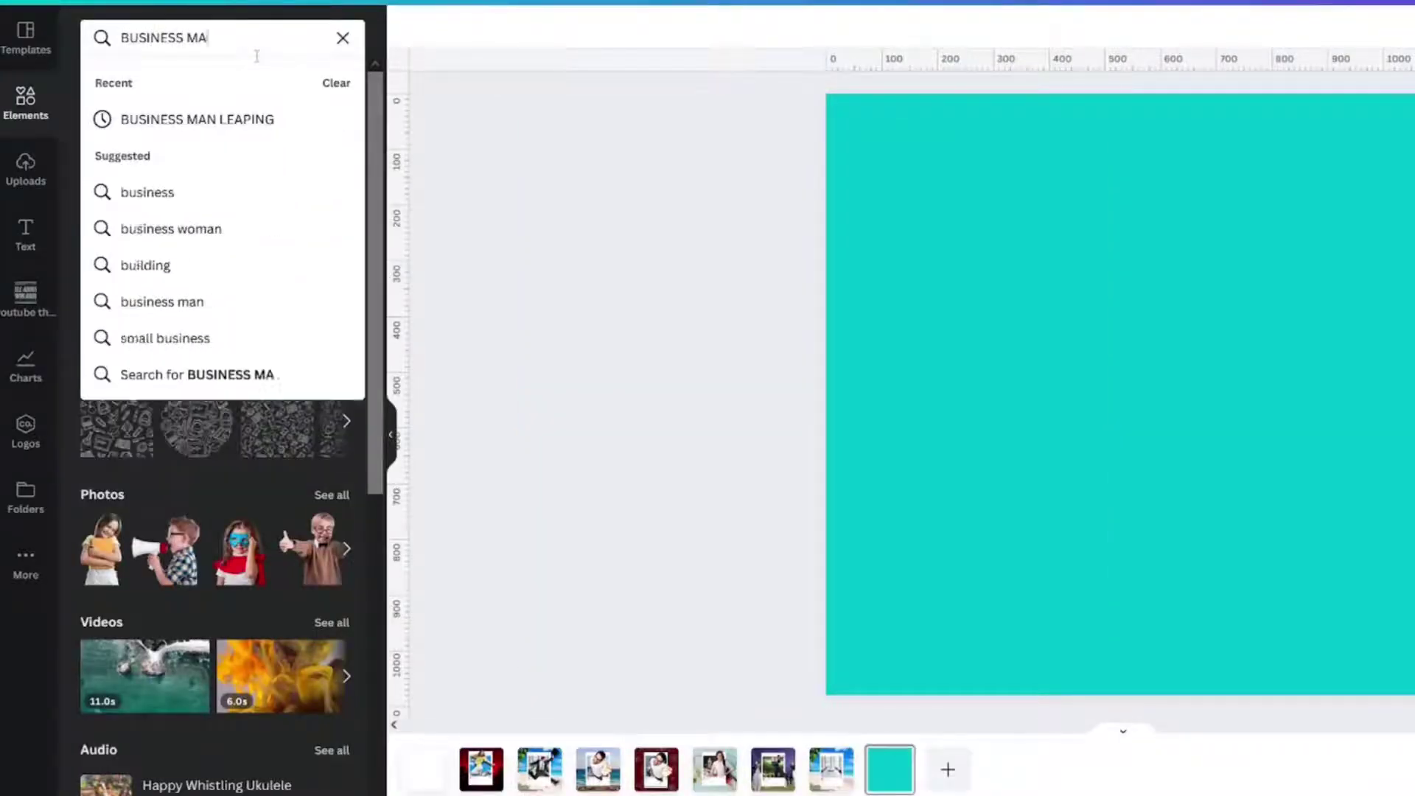
key("BackSpace")
key("BackSpace")
key("BackSpace")
key("BackSpace")
type("MAN L")
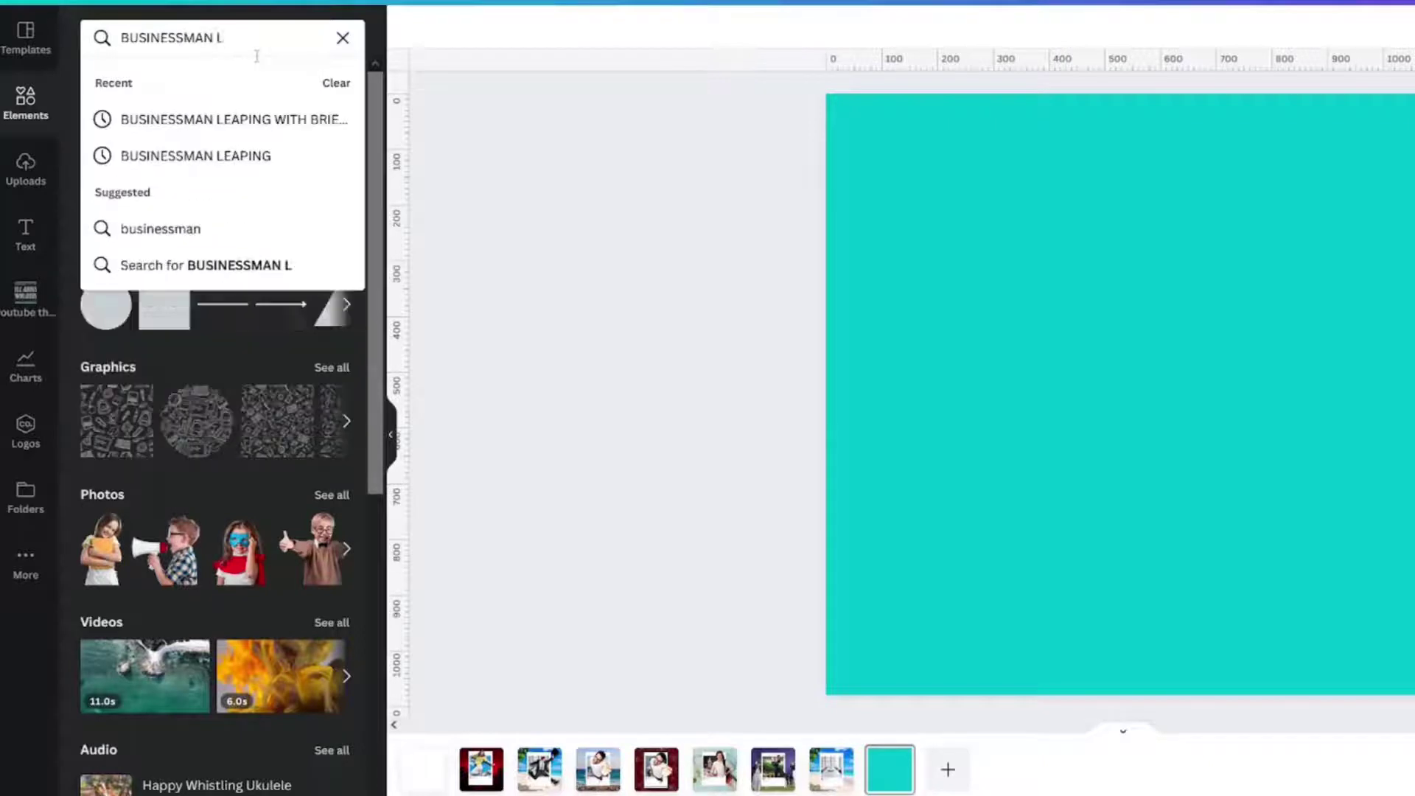
type("EAPING WITH BRIEFCA")
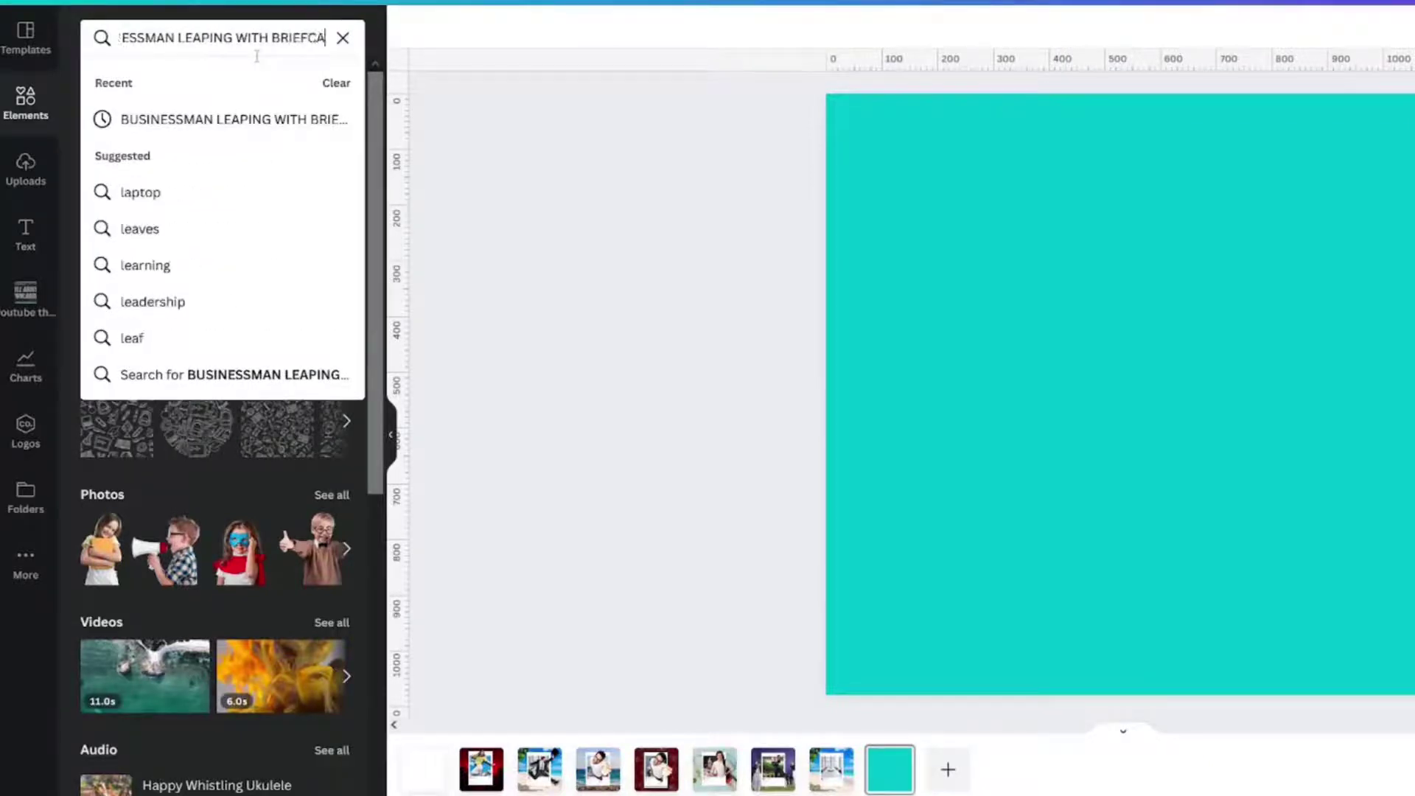
key("Return")
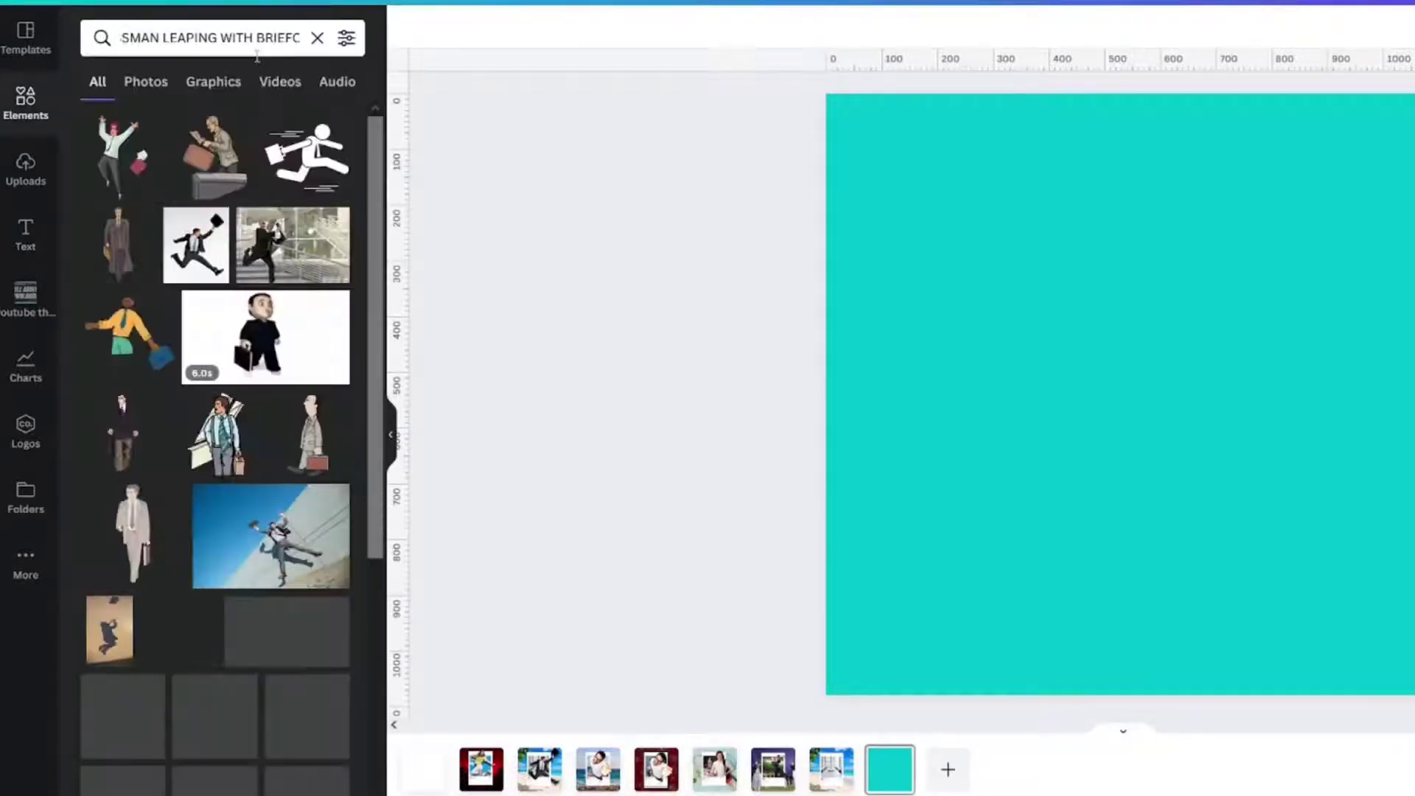
left_click(163, 83)
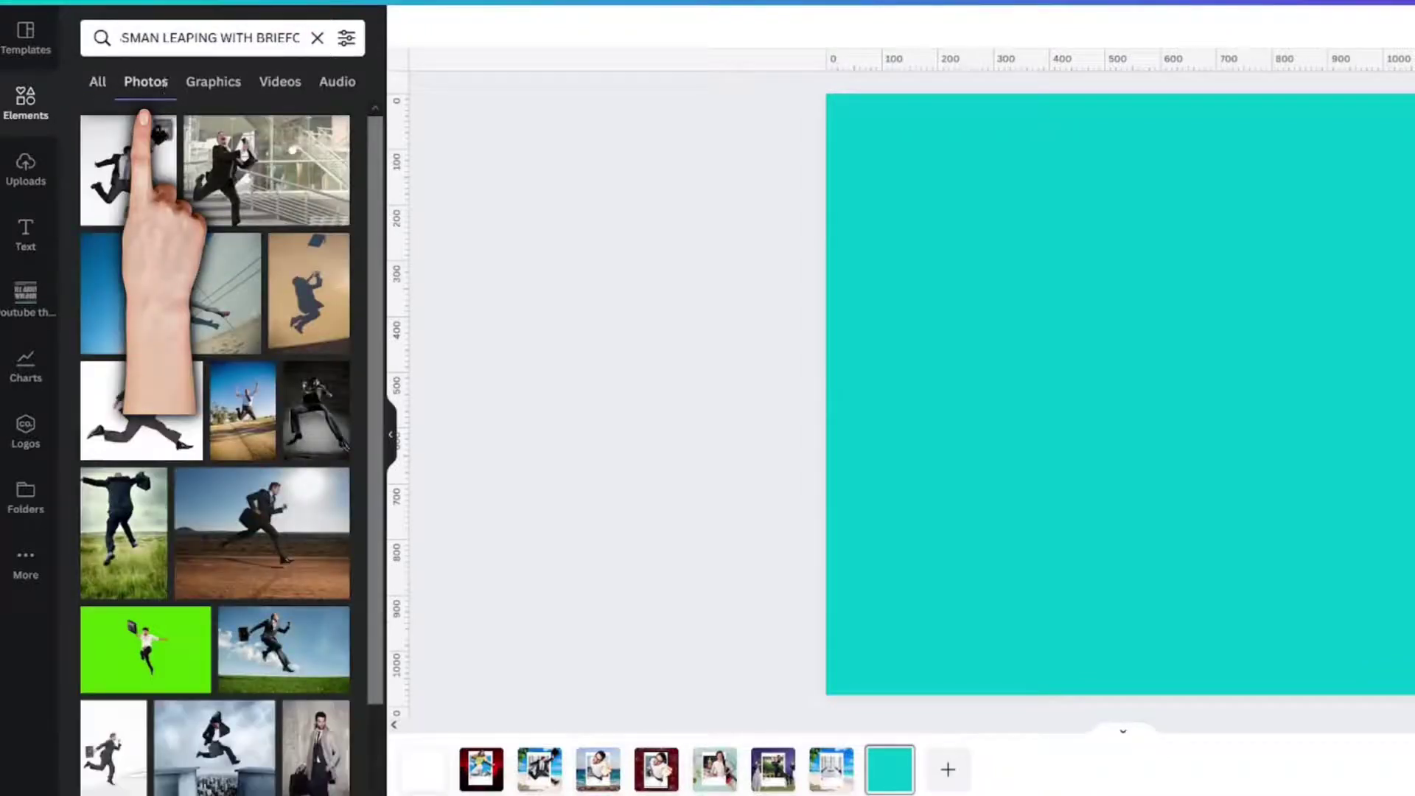
left_click(160, 131)
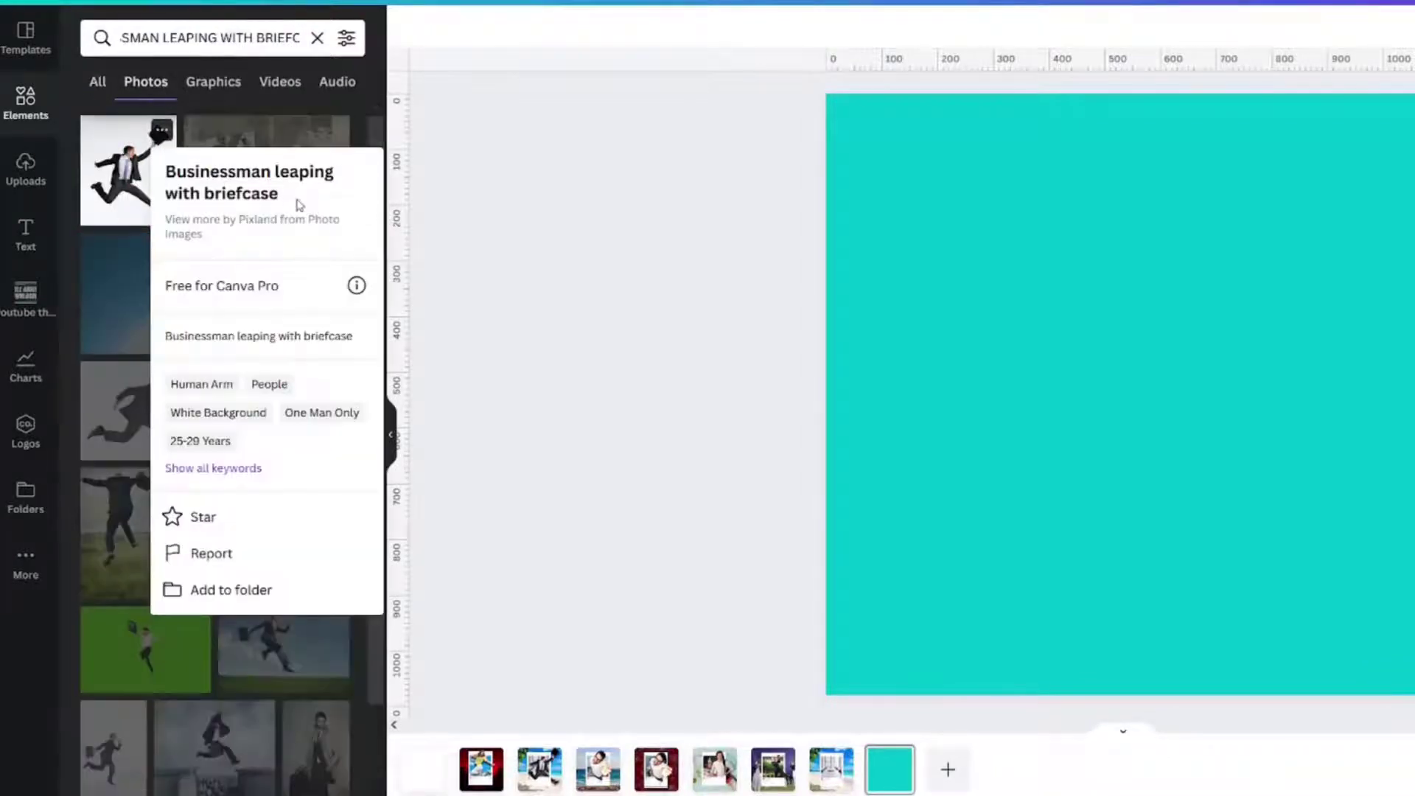
left_click(118, 158)
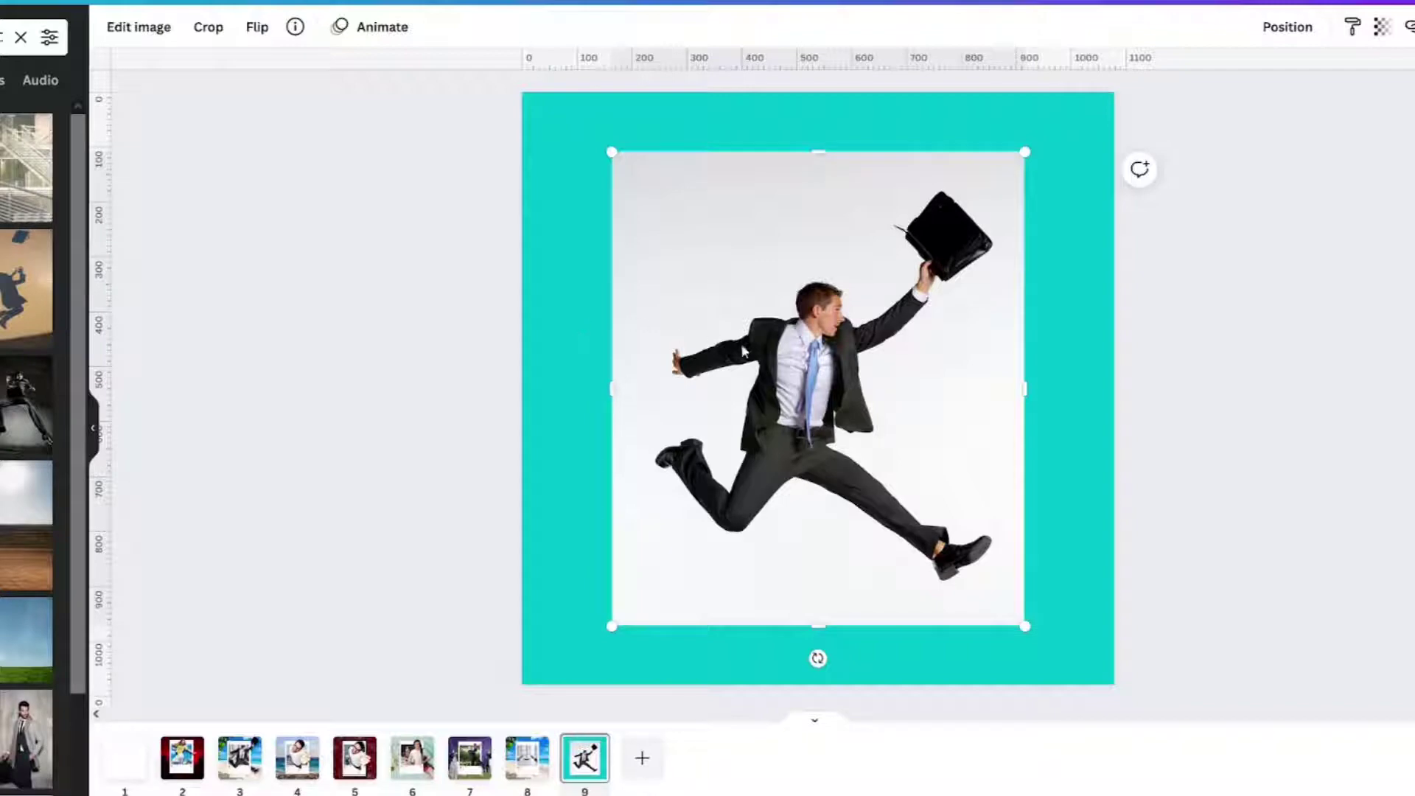
Hide the rulers and remove the businessman photo's background with Background Remover
key("shift+r")
left_click(167, 39)
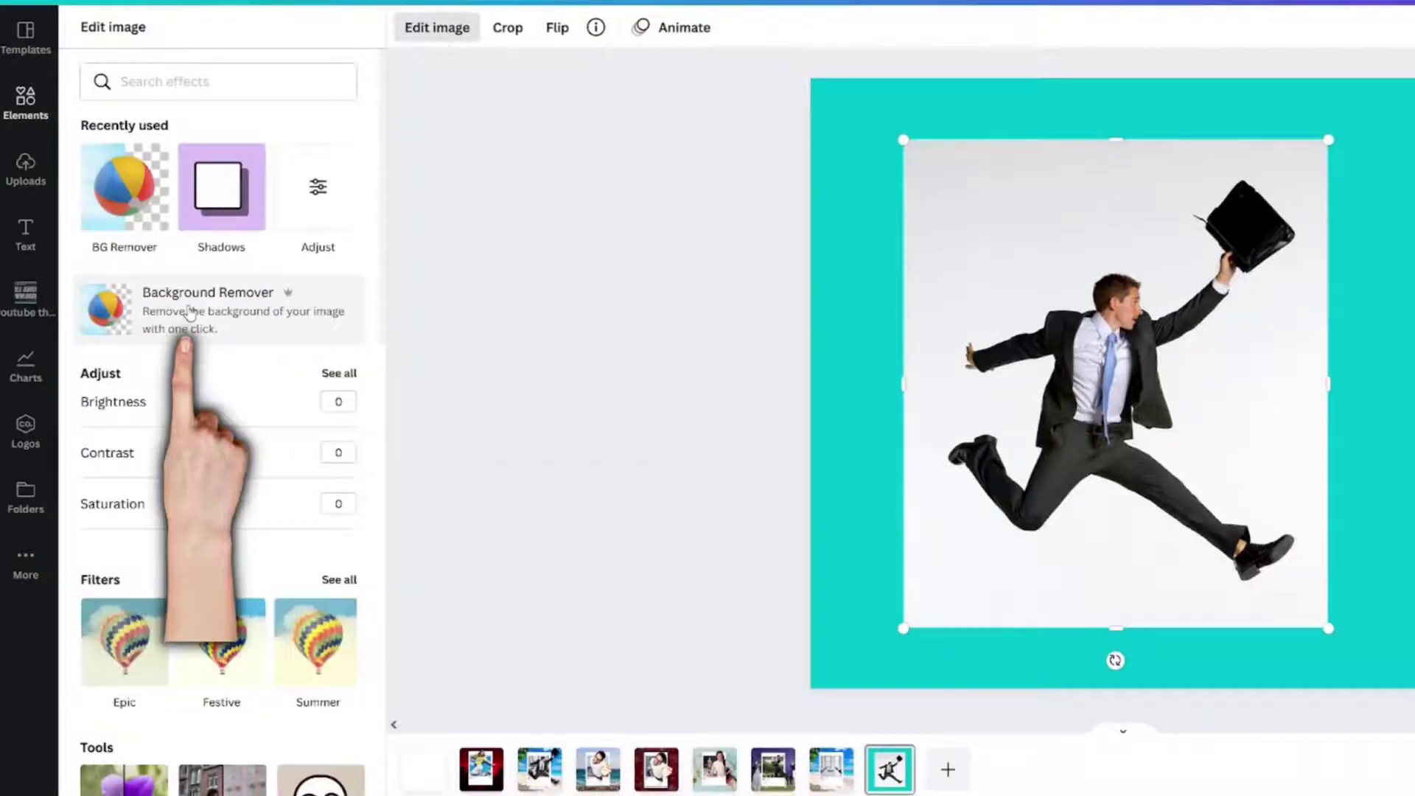
left_click(190, 313)
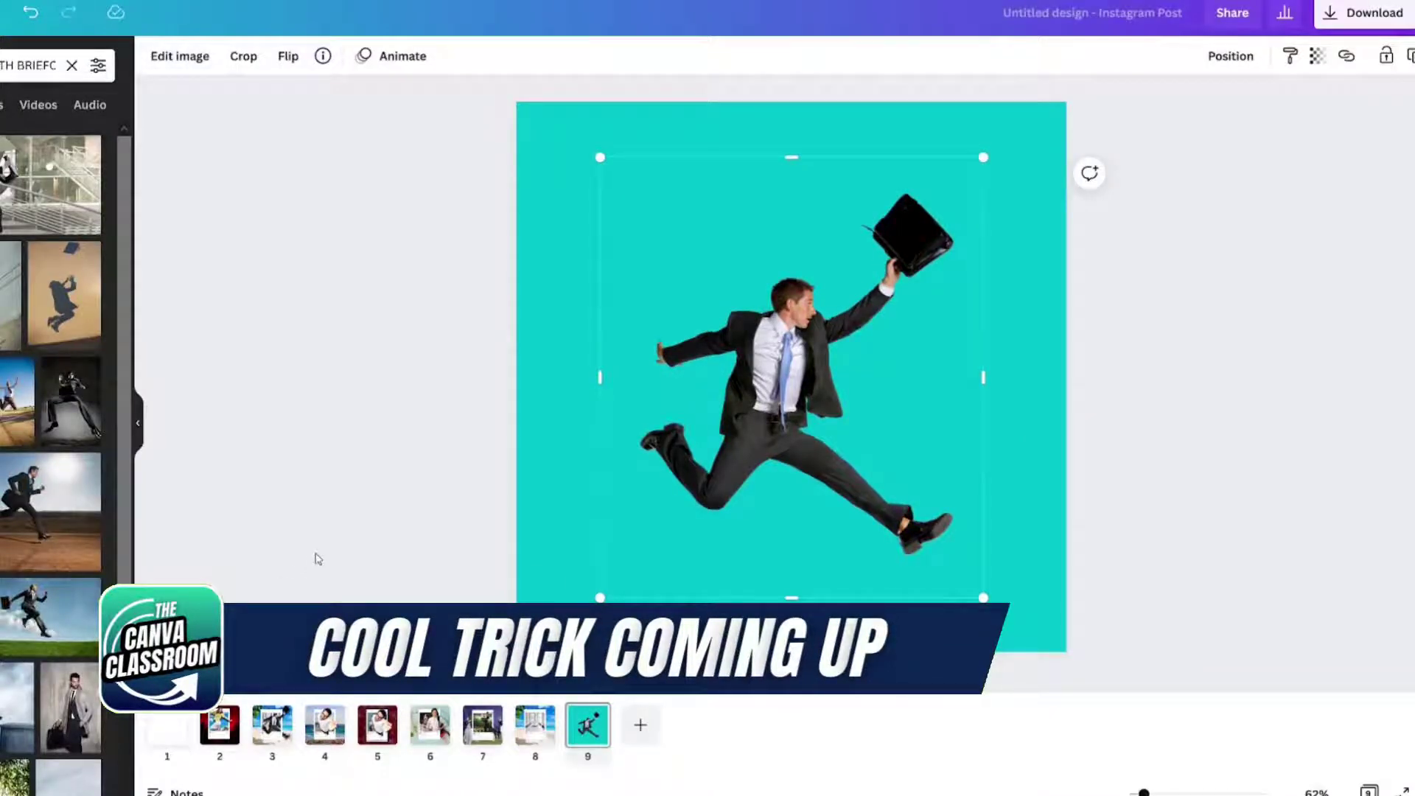
Move the cut-out businessman onto page 8 and enlarge him over the post frame
left_click(318, 558)
mouse_move(802, 418)
left_mouse_down()
mouse_move(548, 740)
mouse_move(536, 734)
mouse_move(803, 413)
left_mouse_up()
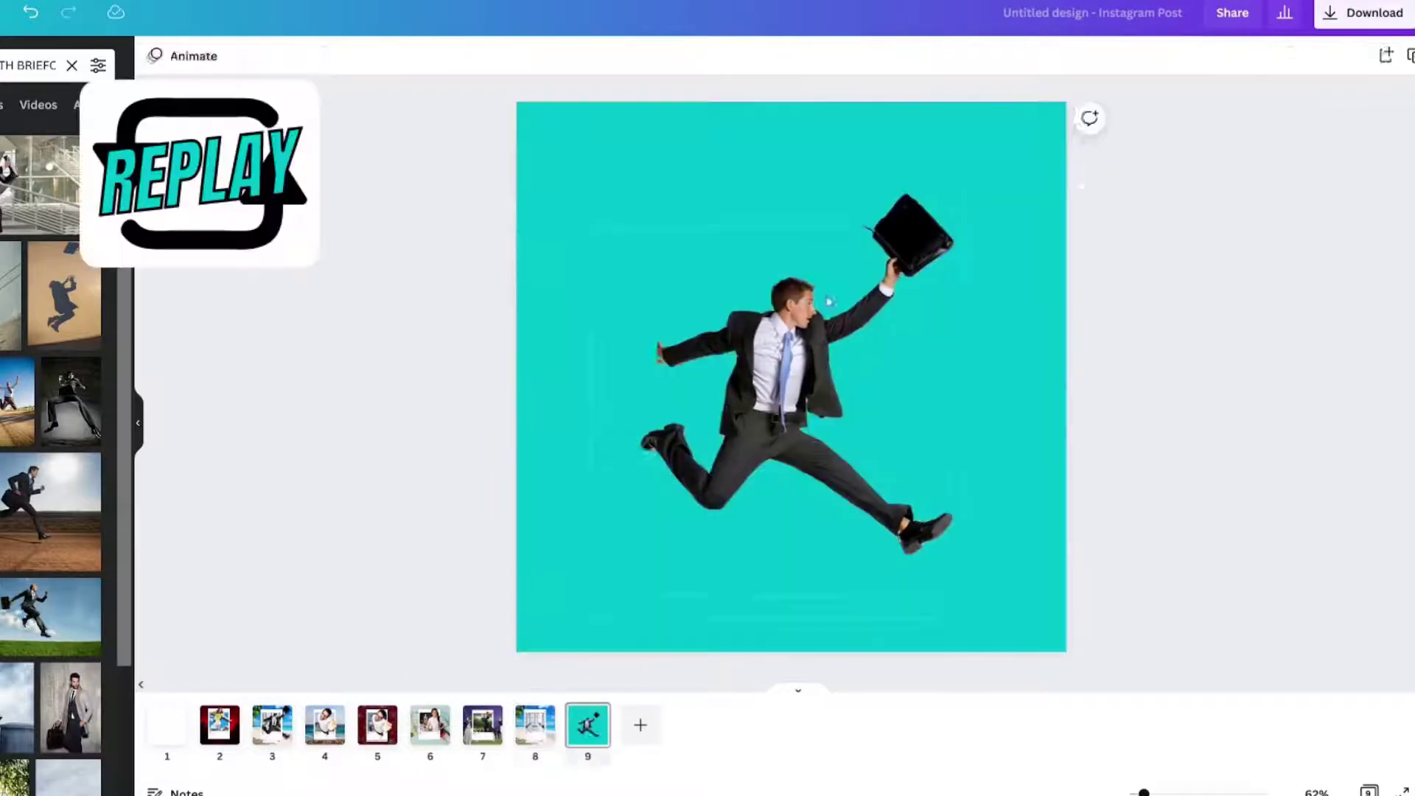
left_click_drag(829, 301, 891, 184)
left_click_drag(988, 567, 1058, 674)
left_click(1100, 413)
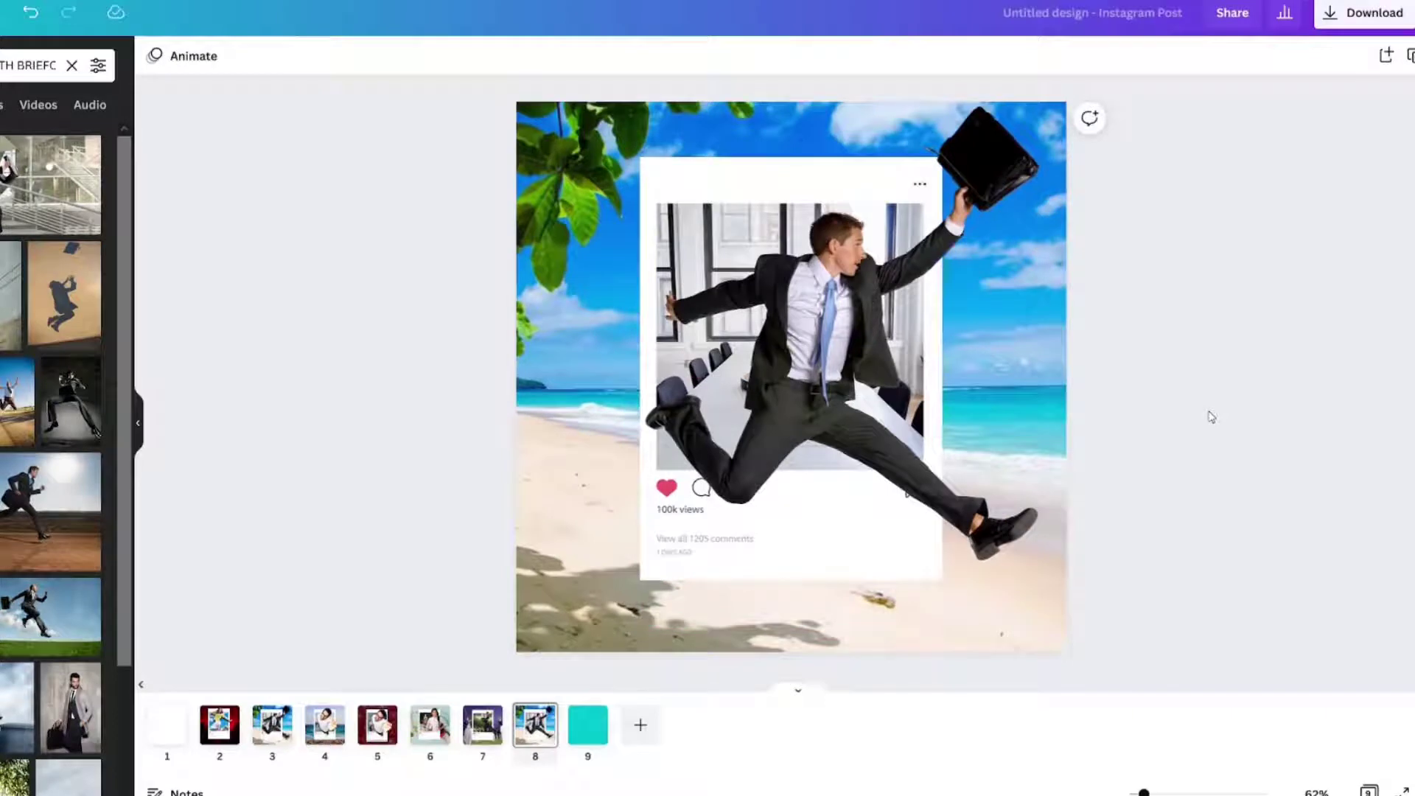
Apply the Drop shadow from Edit image's Shadows to the leaping businessman
left_click(803, 426)
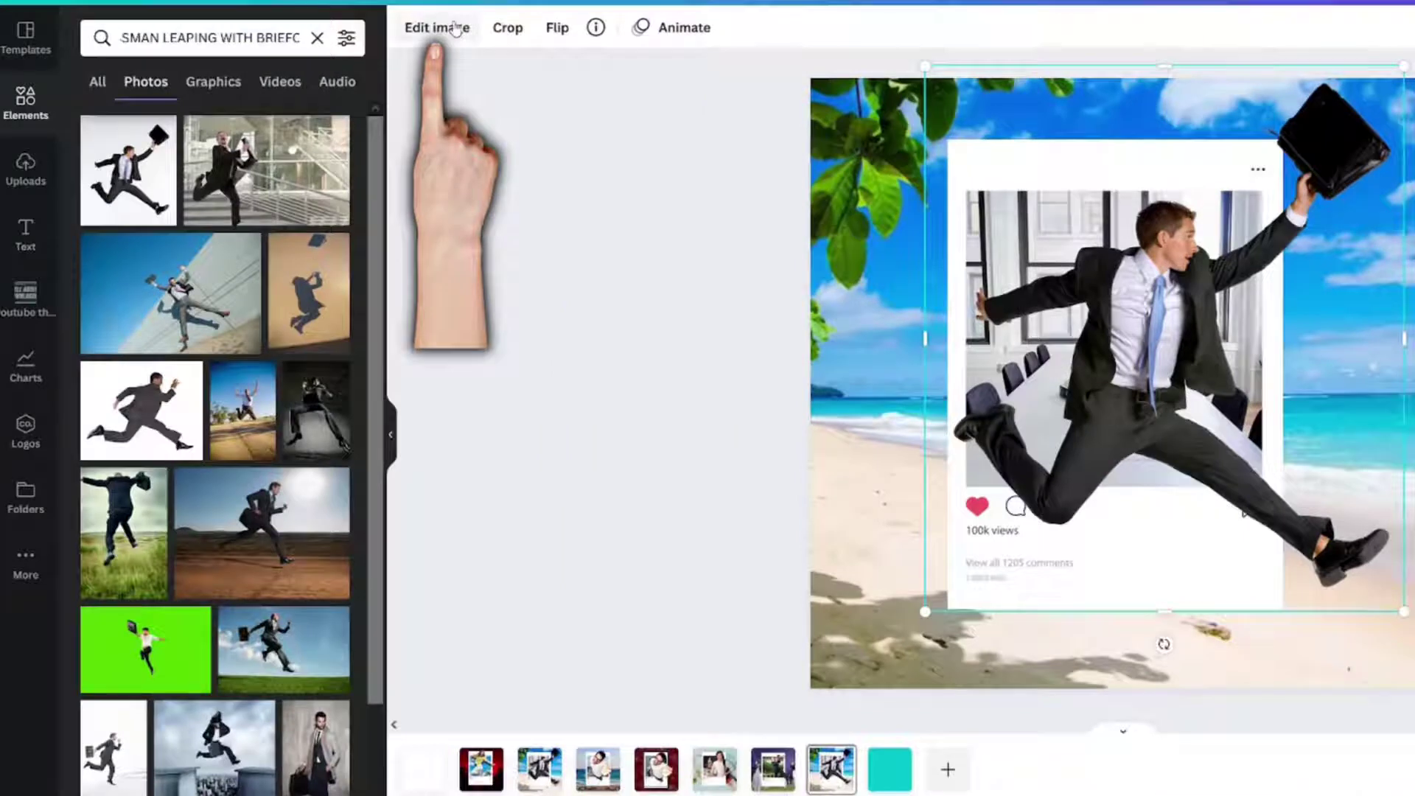
left_click(180, 56)
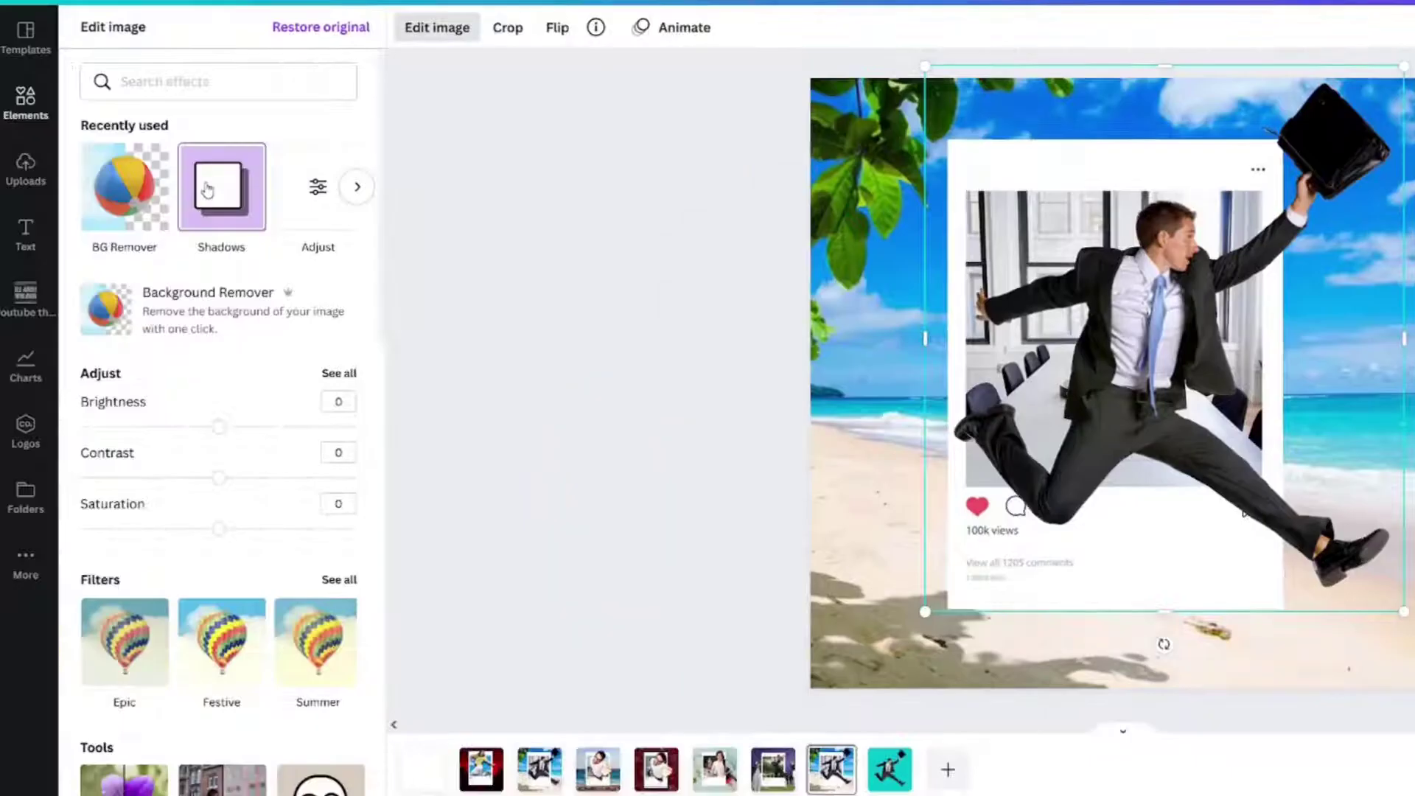
left_click(207, 190)
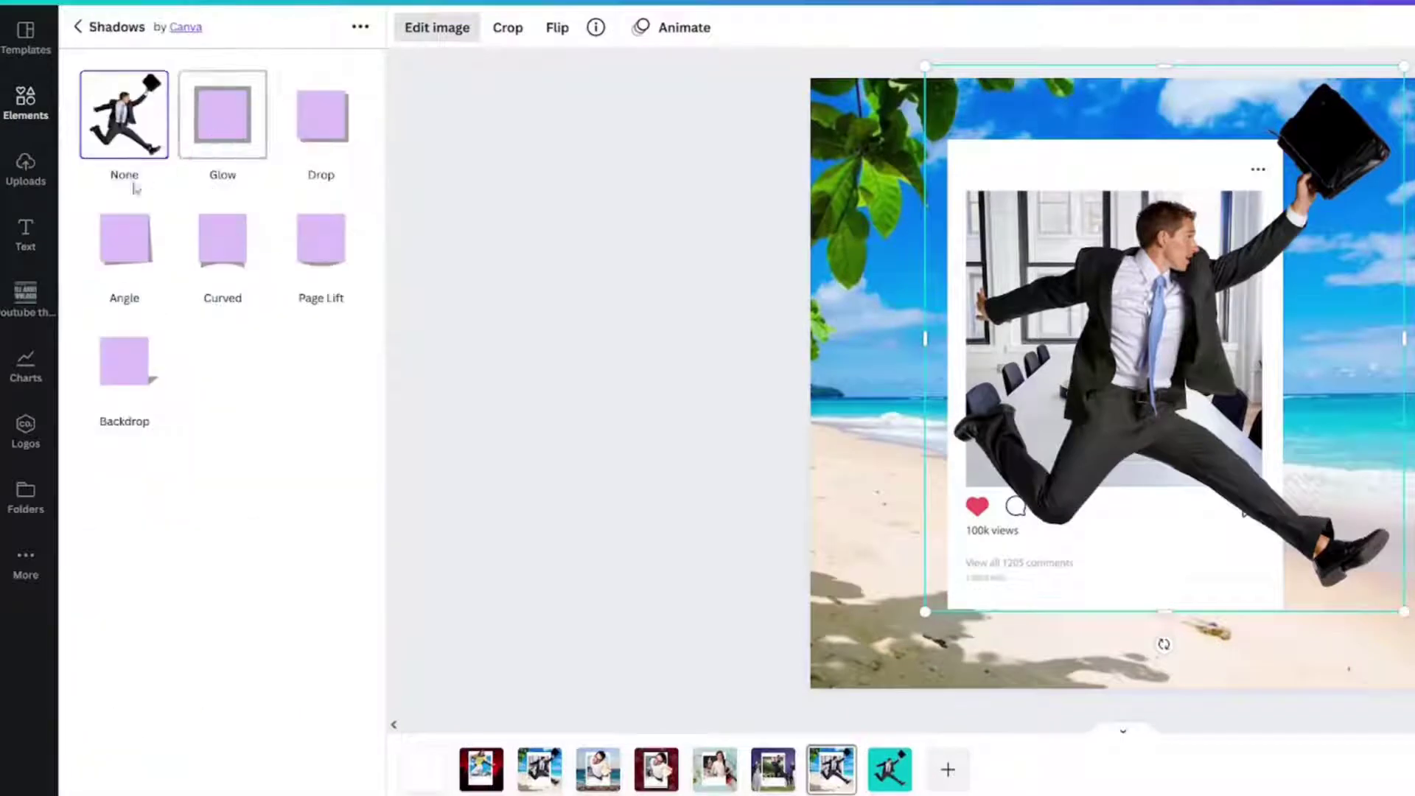
left_click(322, 123)
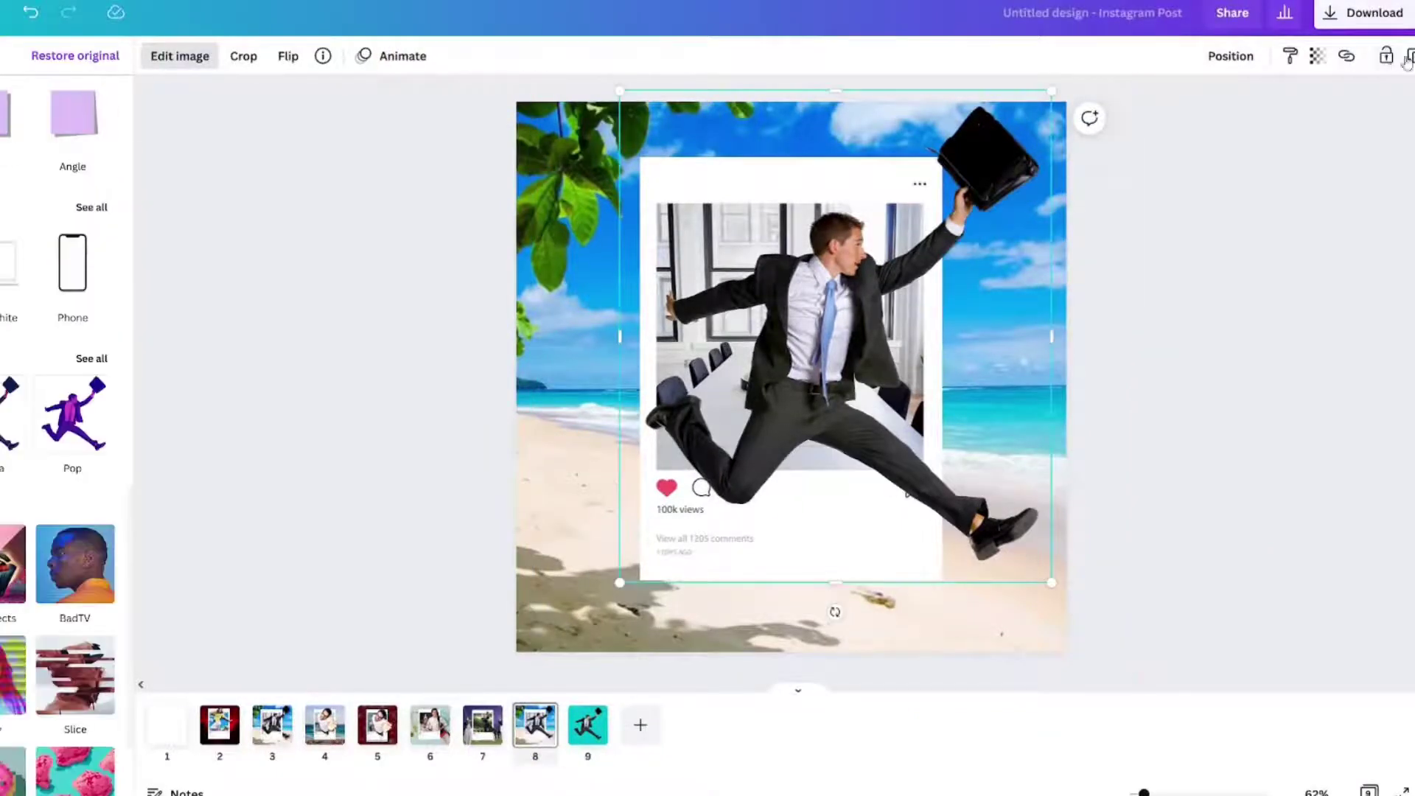
Duplicate the businessman twice and give the original copy a Drop shadow
left_click_drag(802, 433, 577, 690)
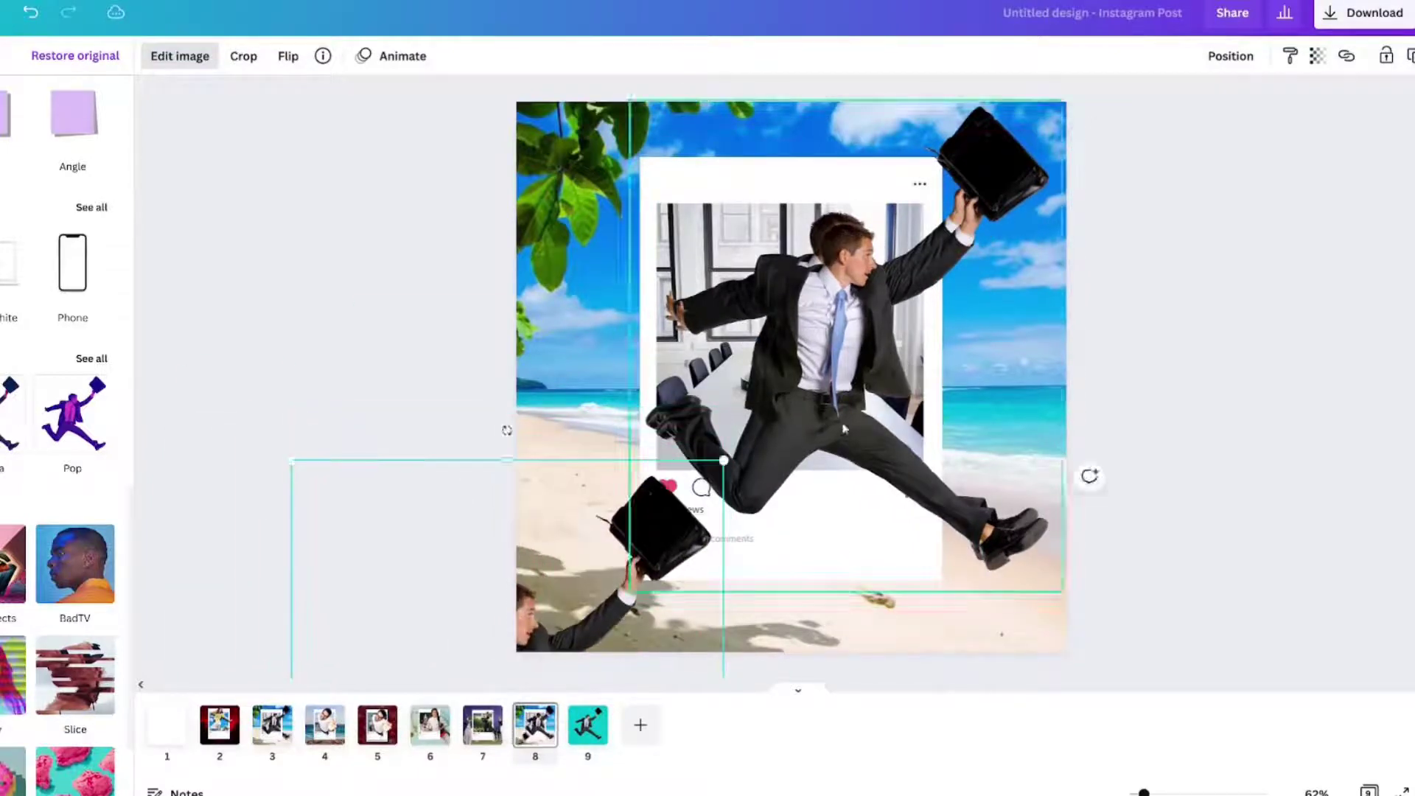
left_click_drag(846, 427, 1069, 735)
left_click(821, 365)
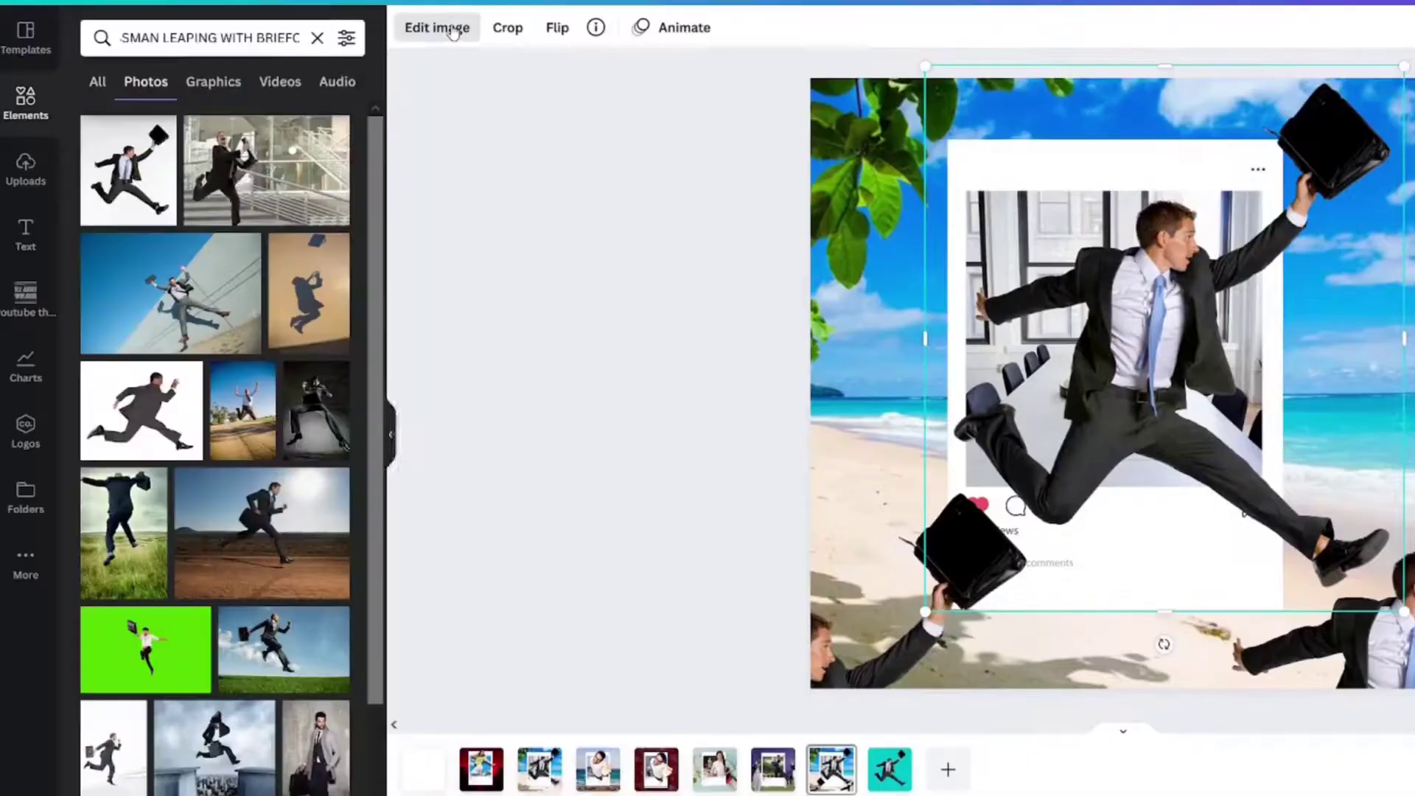
left_click(194, 59)
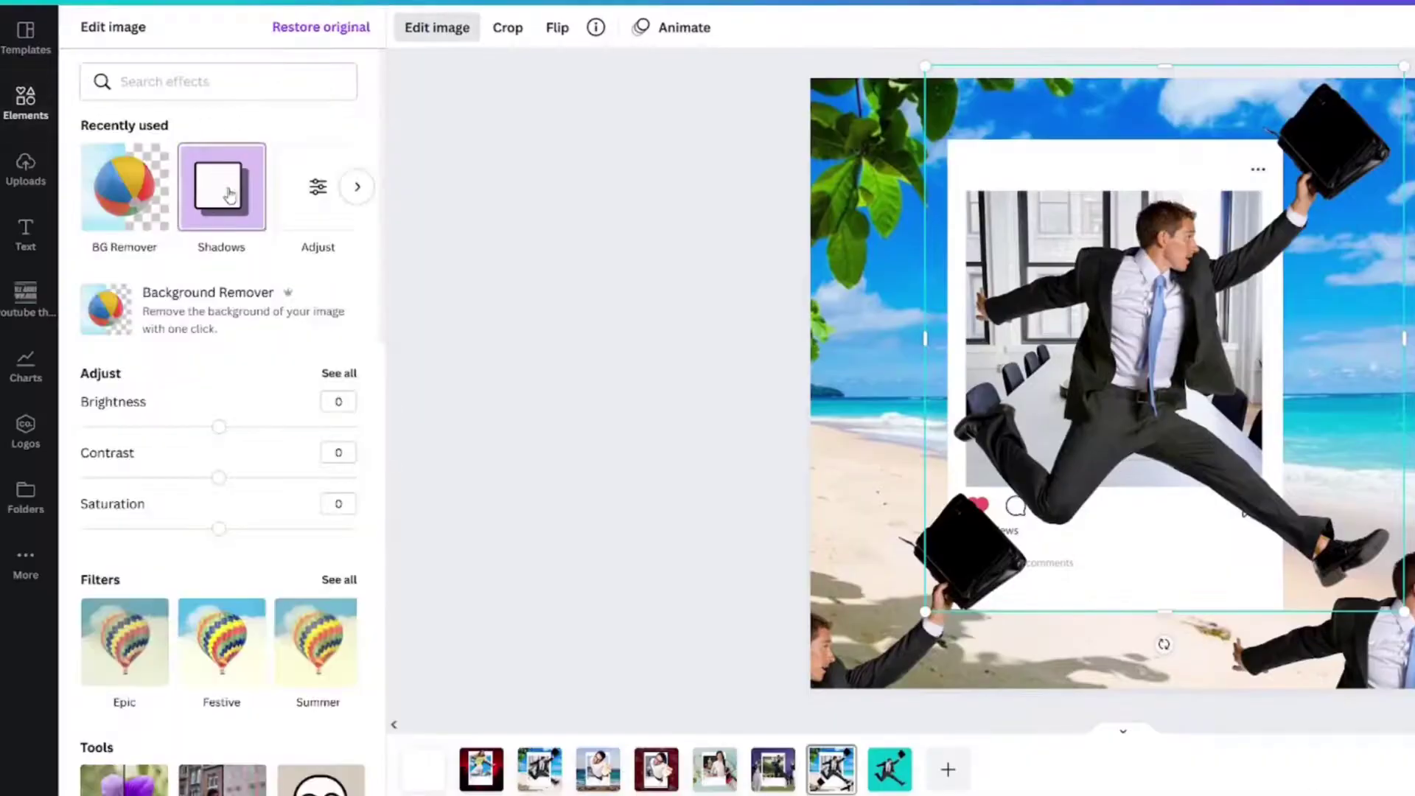
left_click(0, 206)
left_click(299, 134)
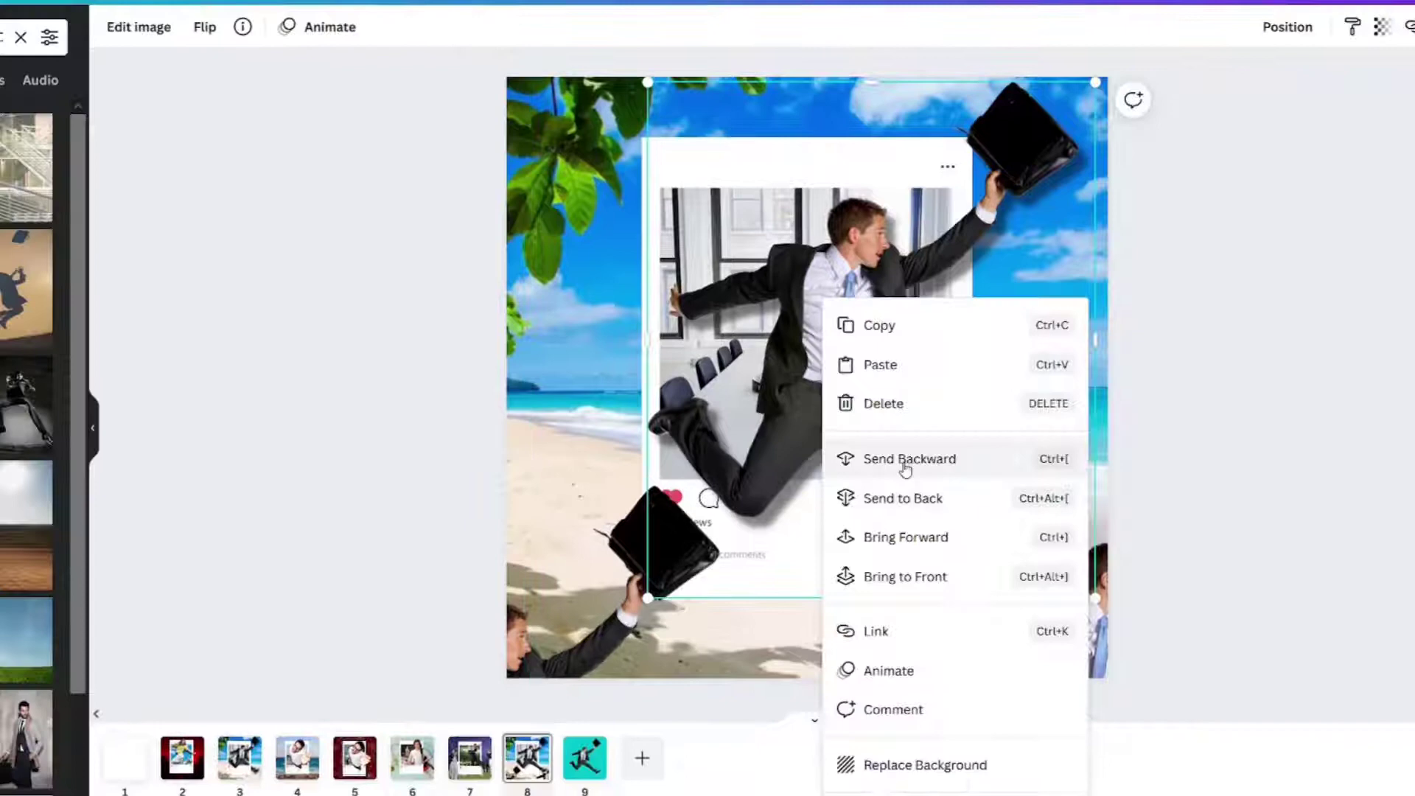
Send the businessman behind the post card and move the off-page copy onto the card
left_click(916, 458)
left_click(1374, 344)
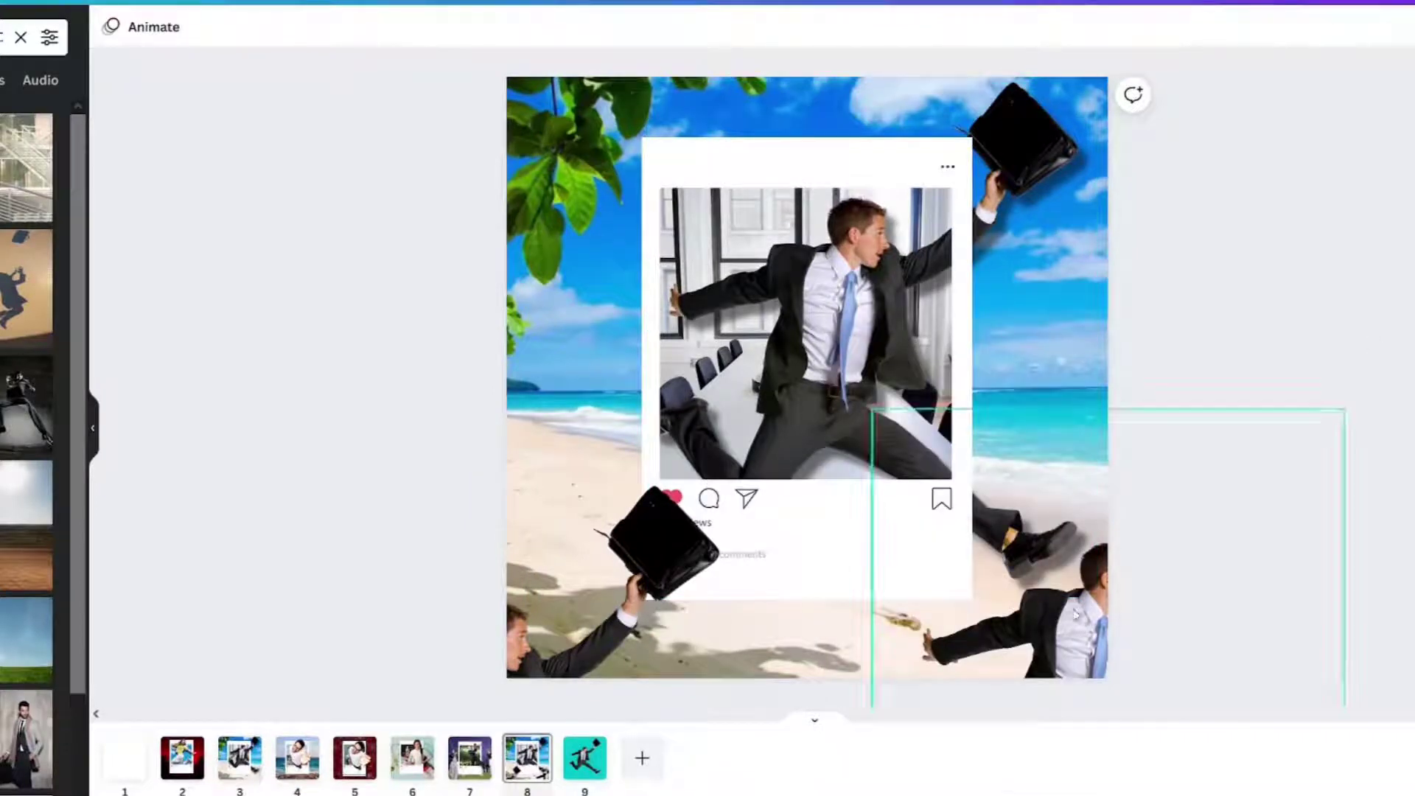
left_click_drag(1075, 614, 811, 275)
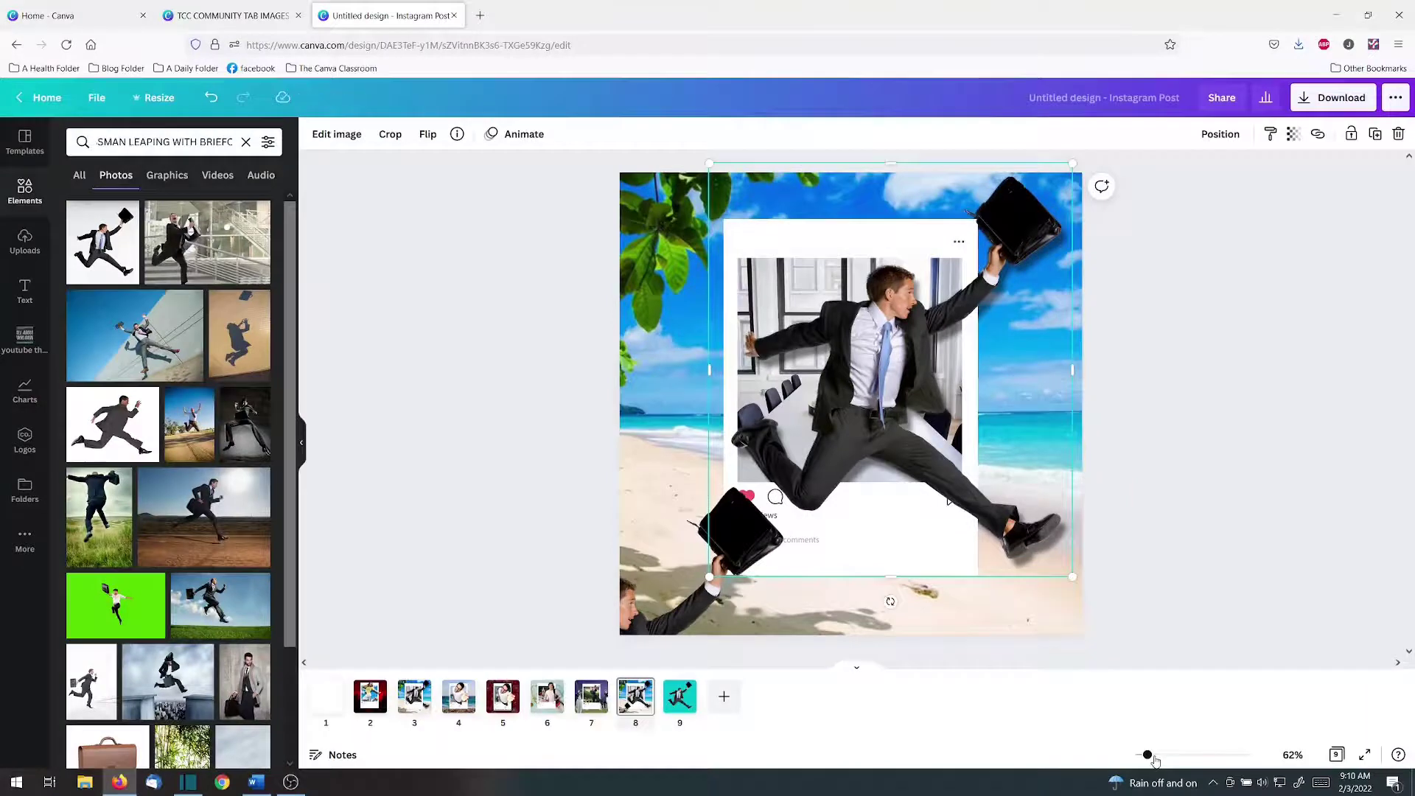
left_click_drag(1155, 760, 1172, 755)
scroll(970, 446, "up", 3)
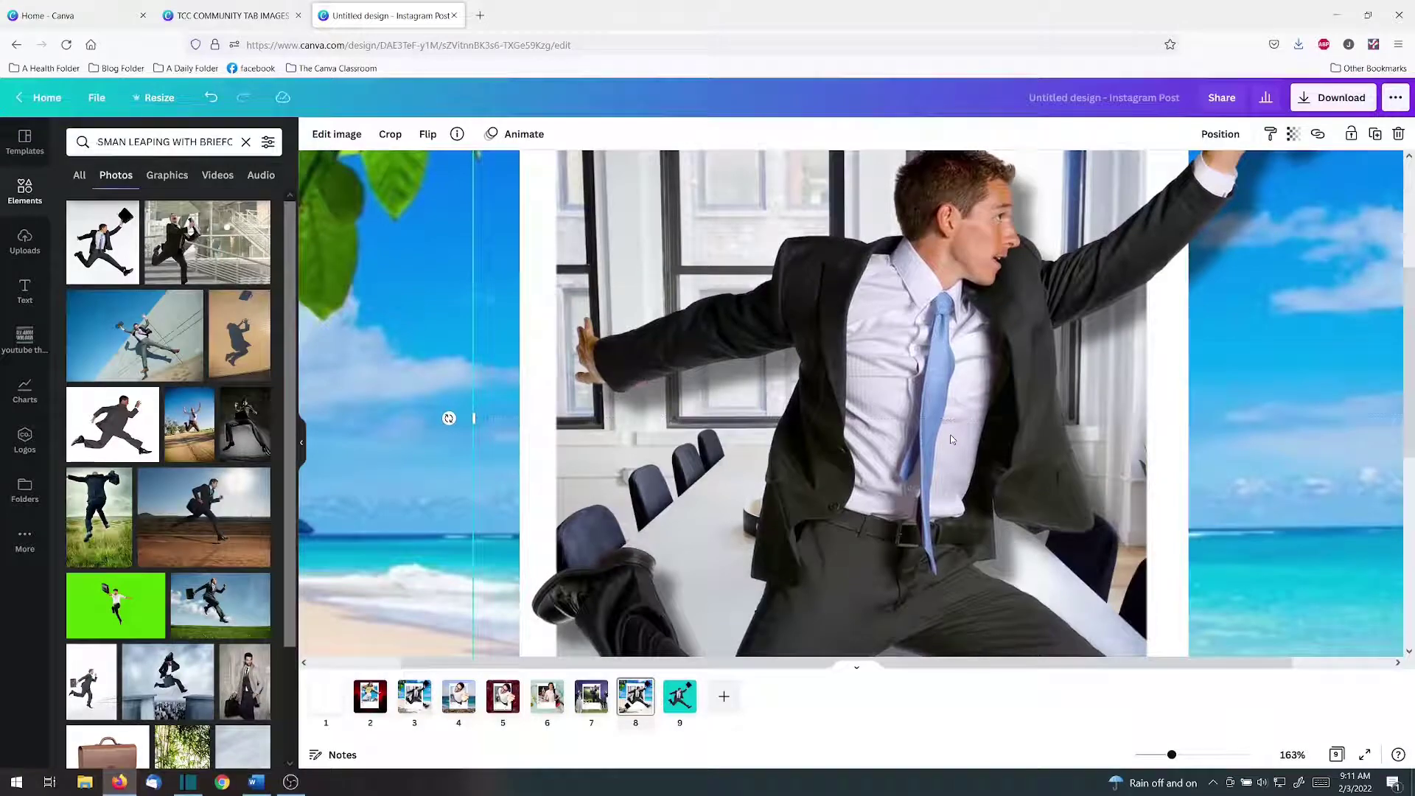
left_click_drag(1172, 755, 1152, 755)
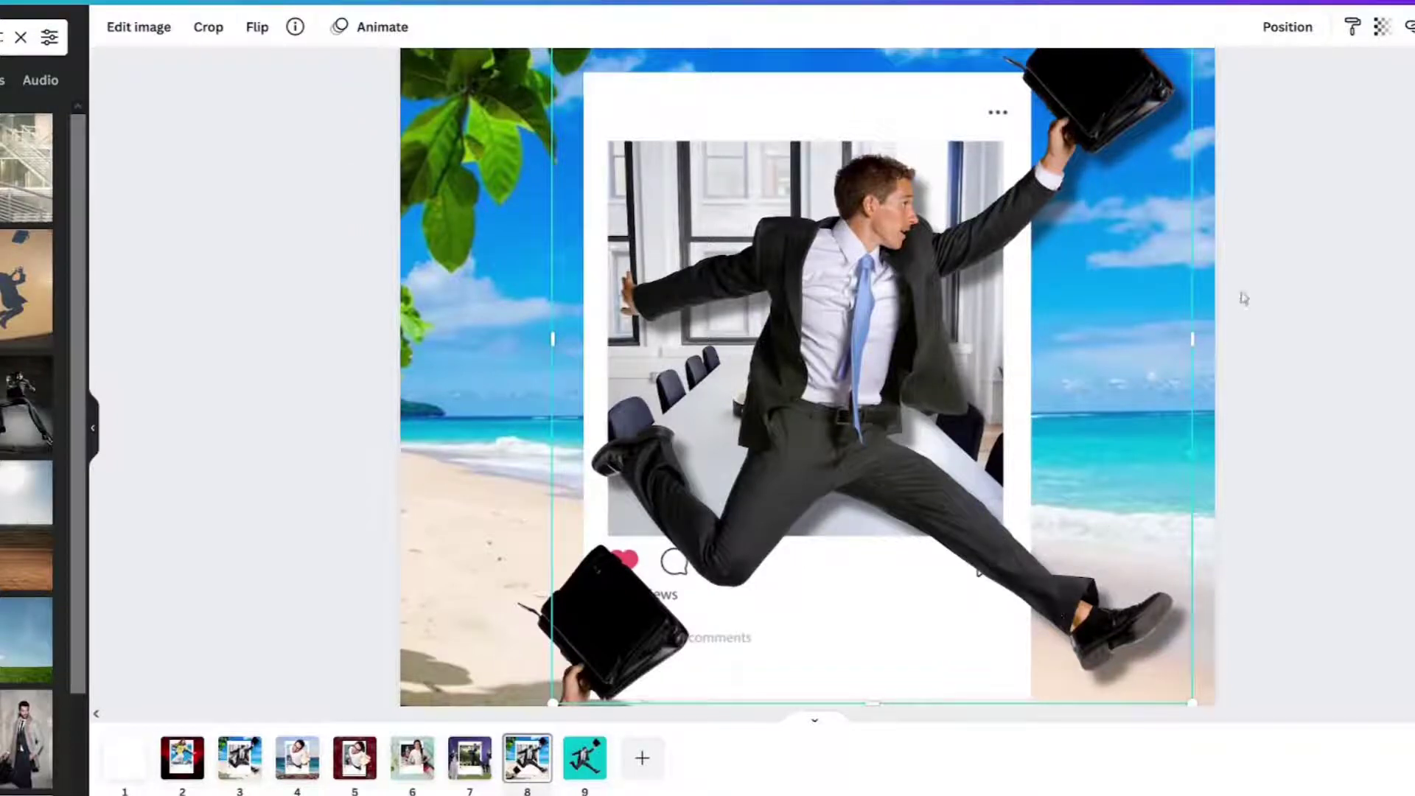
Crop the top businessman copy's right side down to a strip around his briefcase and leg
left_click_drag(1208, 339, 799, 367)
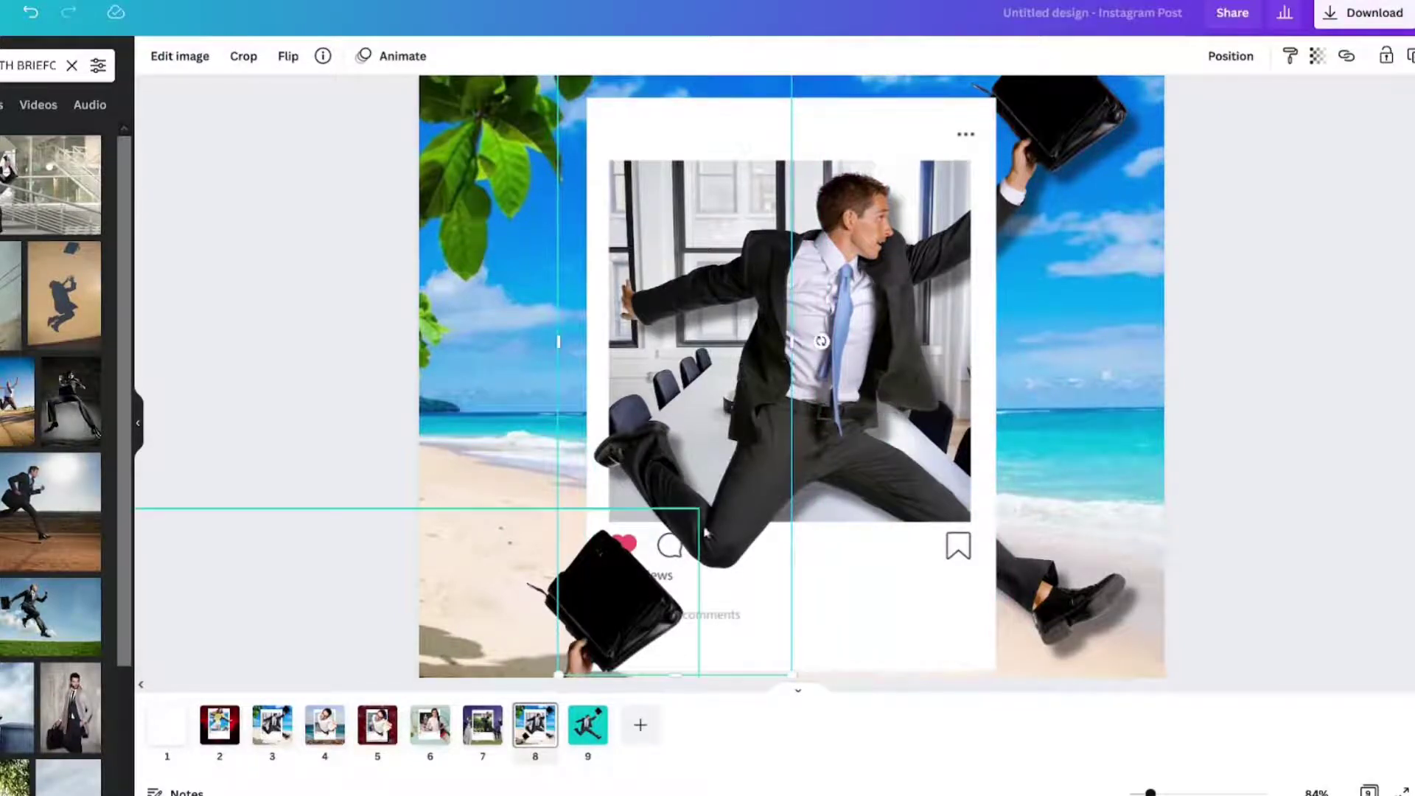
left_click(1307, 436)
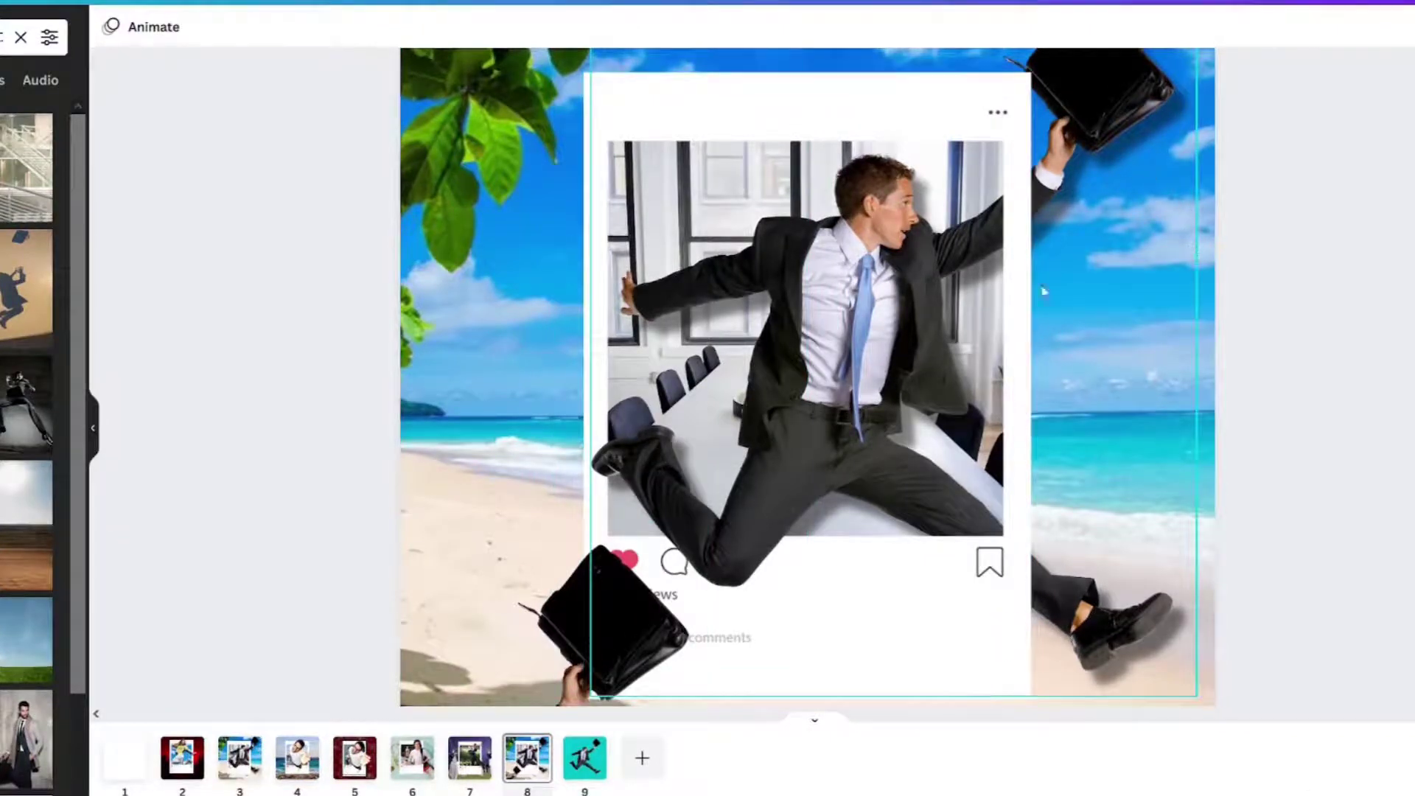
Move the extra businessman copy to the top right and crop it down to his raised briefcase
left_click_drag(581, 618, 1067, 75)
left_click_drag(874, 695, 963, 317)
left_click_drag(546, 143, 1042, 267)
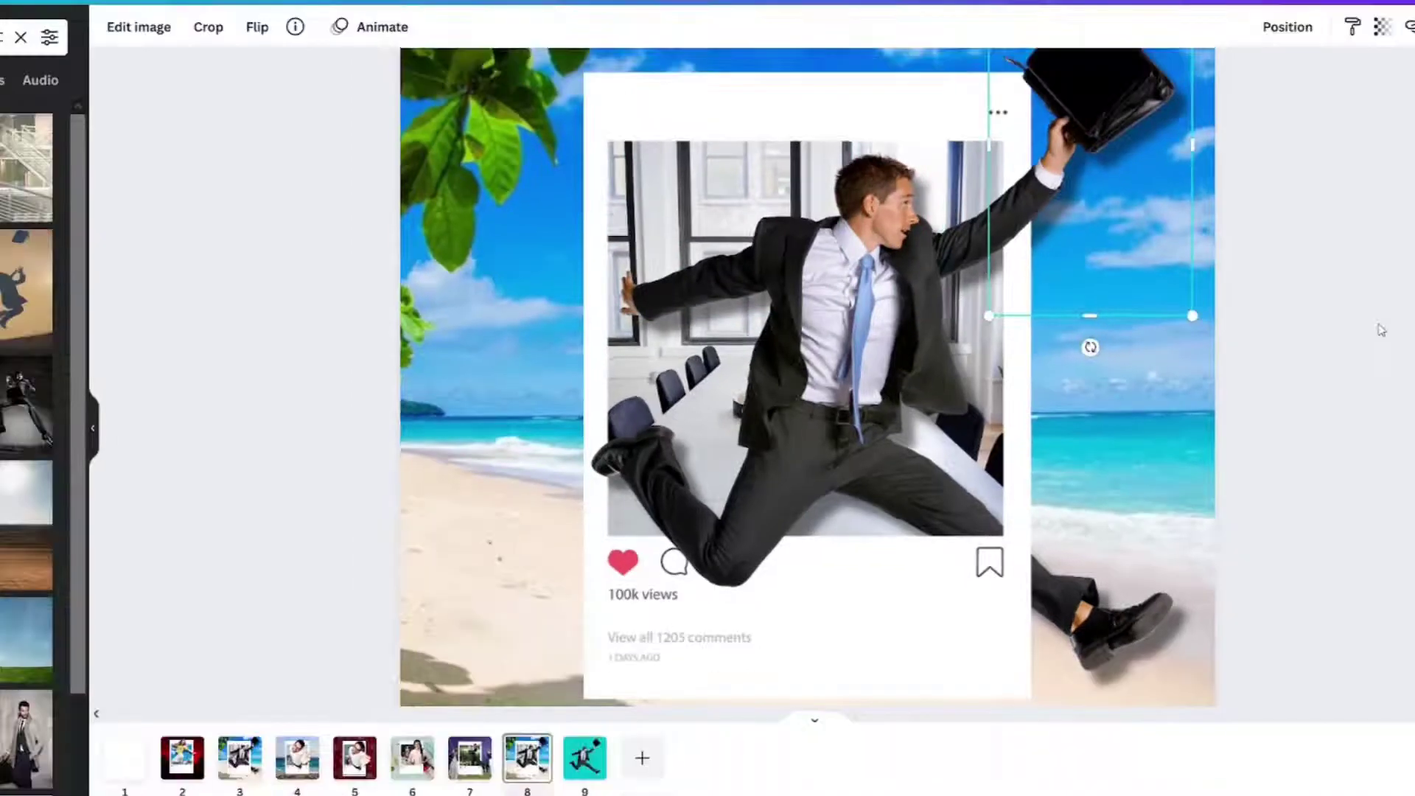
Adjust the leaping businessman so his briefcase arm breaks past the card edge
left_click(1412, 325)
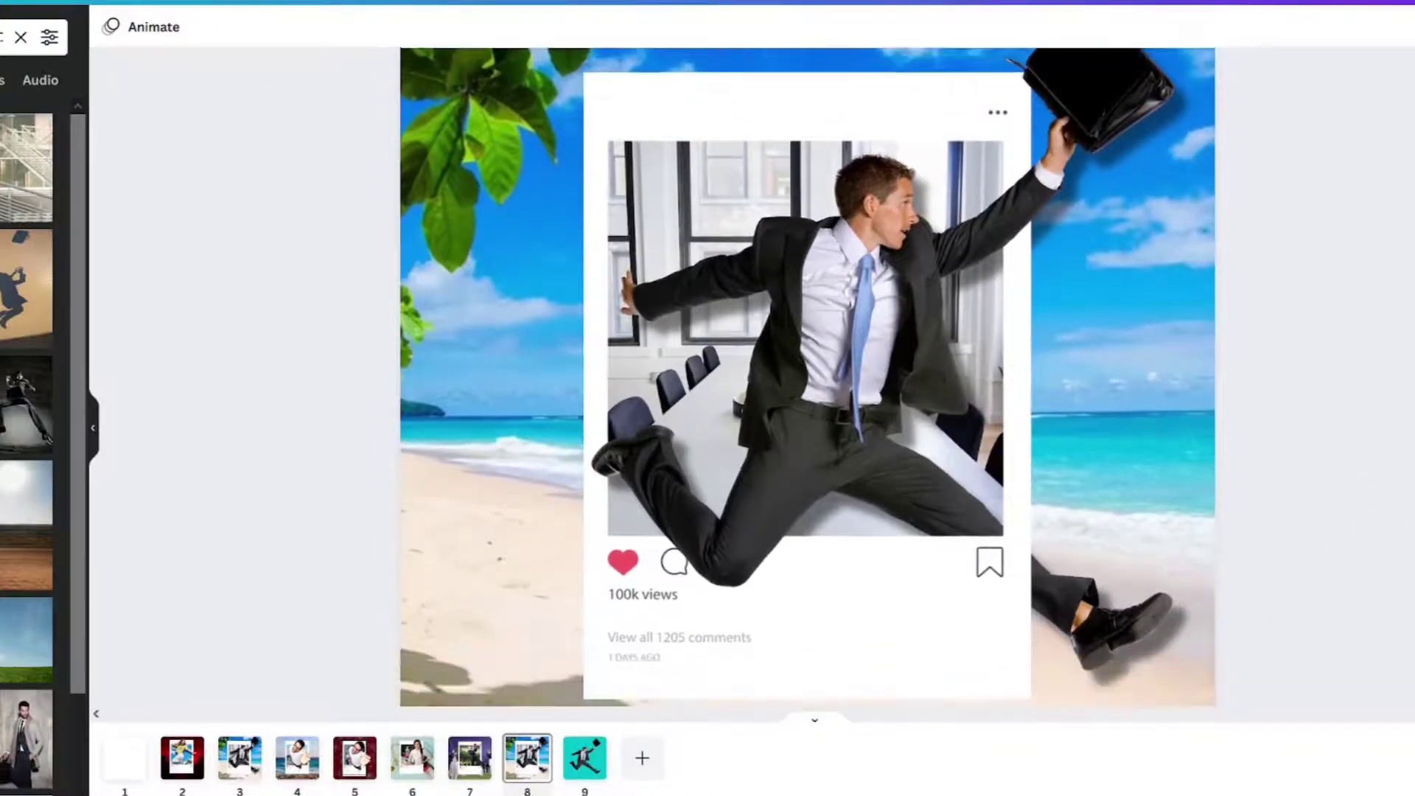
scroll(808, 376, "up", 5)
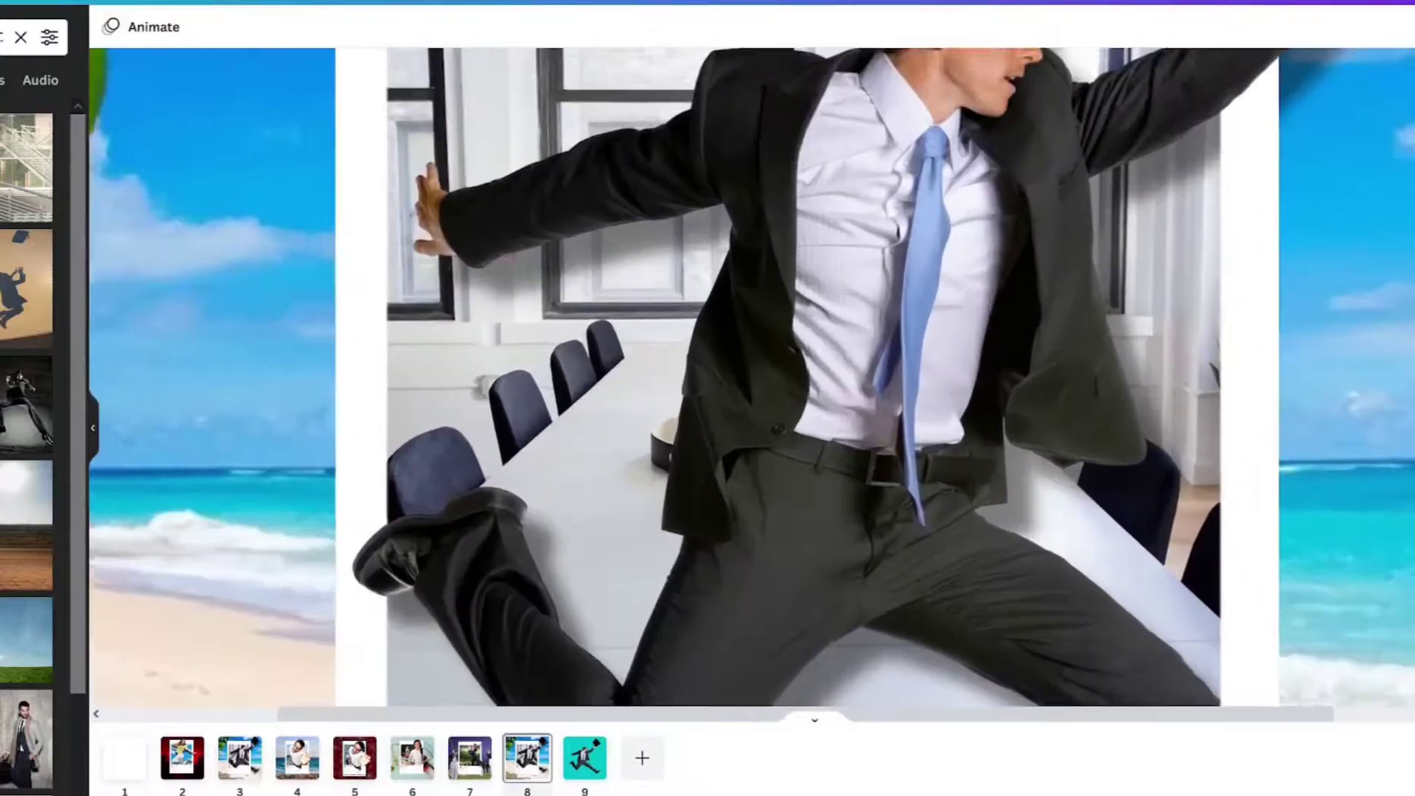
scroll(849, 654, "up", 3)
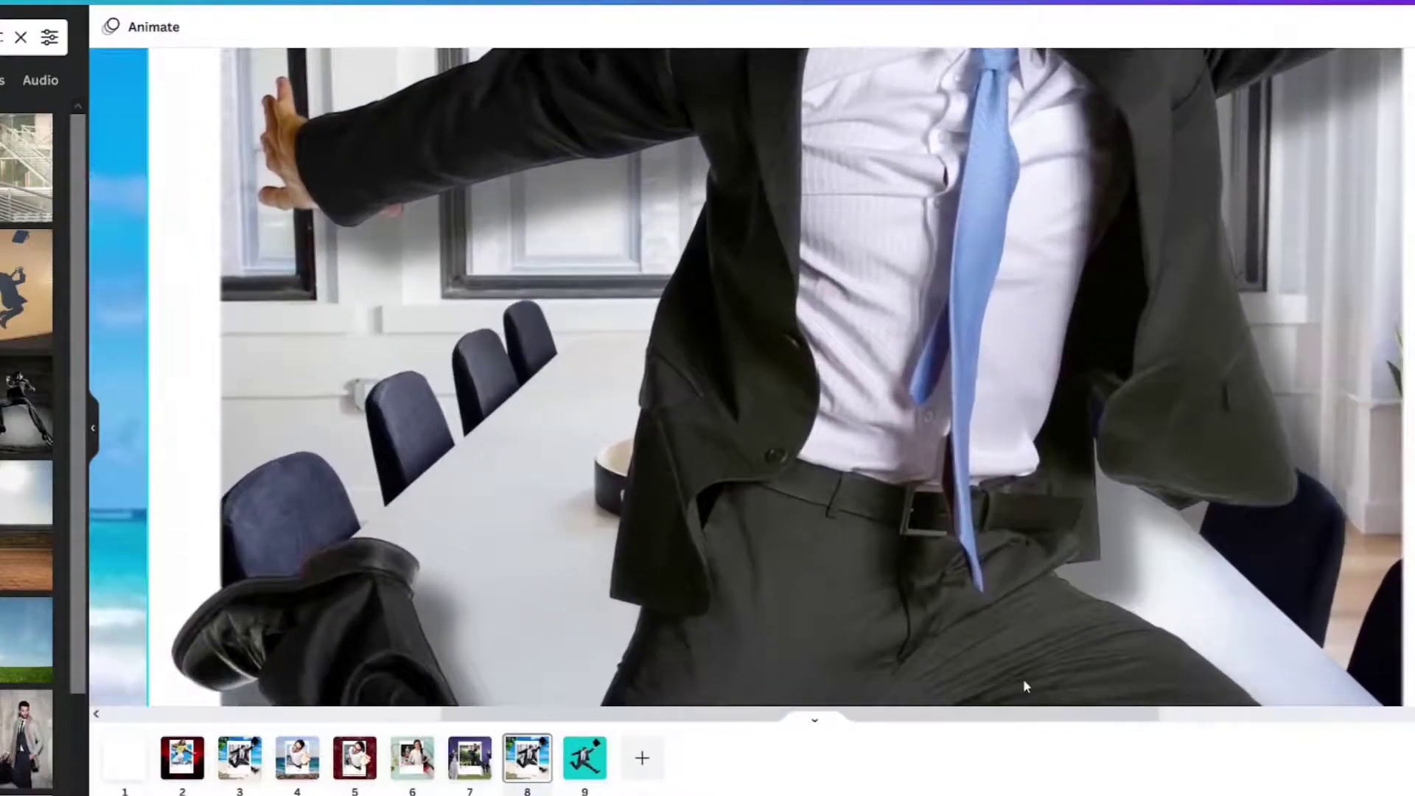
scroll(849, 654, "down", 2)
scroll(850, 654, "down", 3)
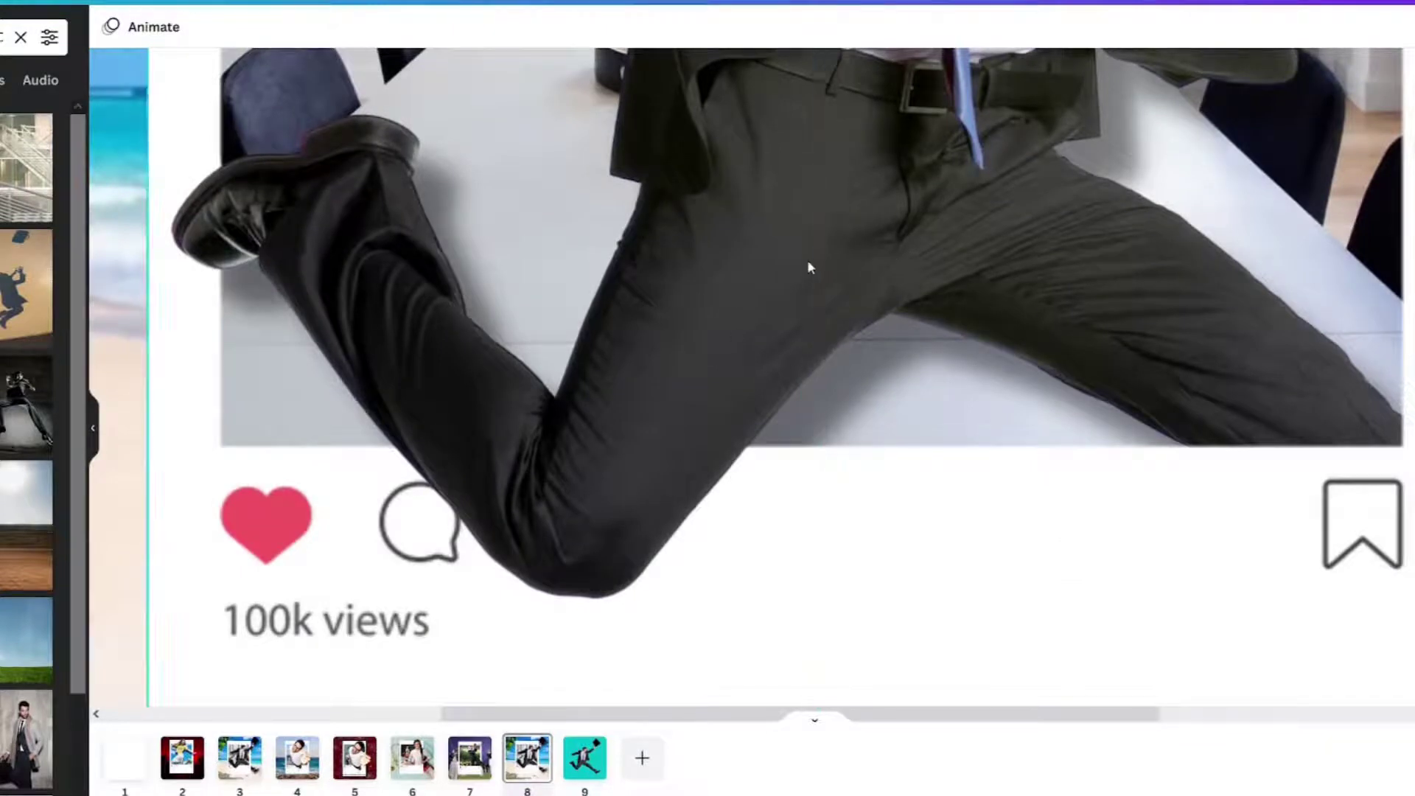
scroll(701, 584, "up", 1)
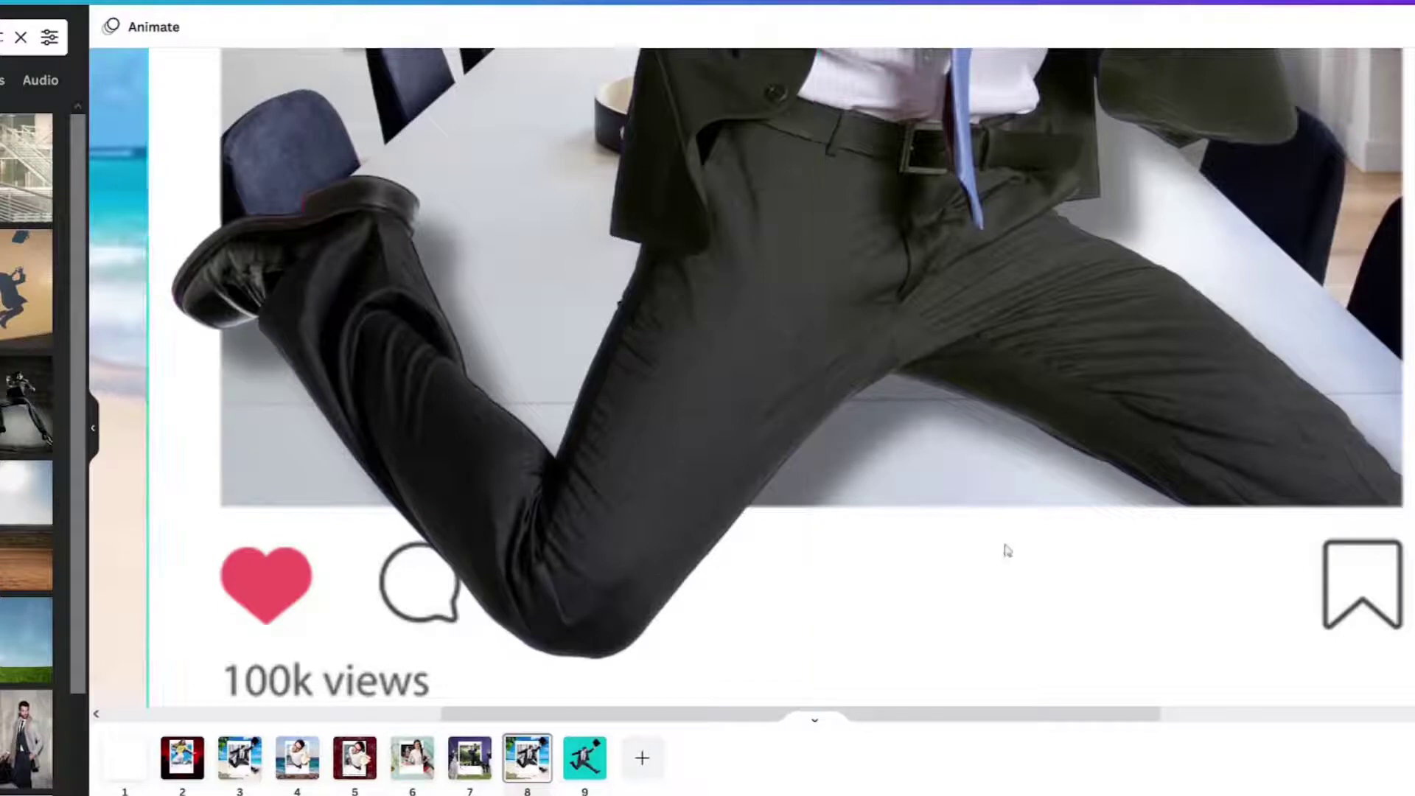
left_click_drag(944, 717, 1180, 682)
scroll(1173, 567, "down", 3)
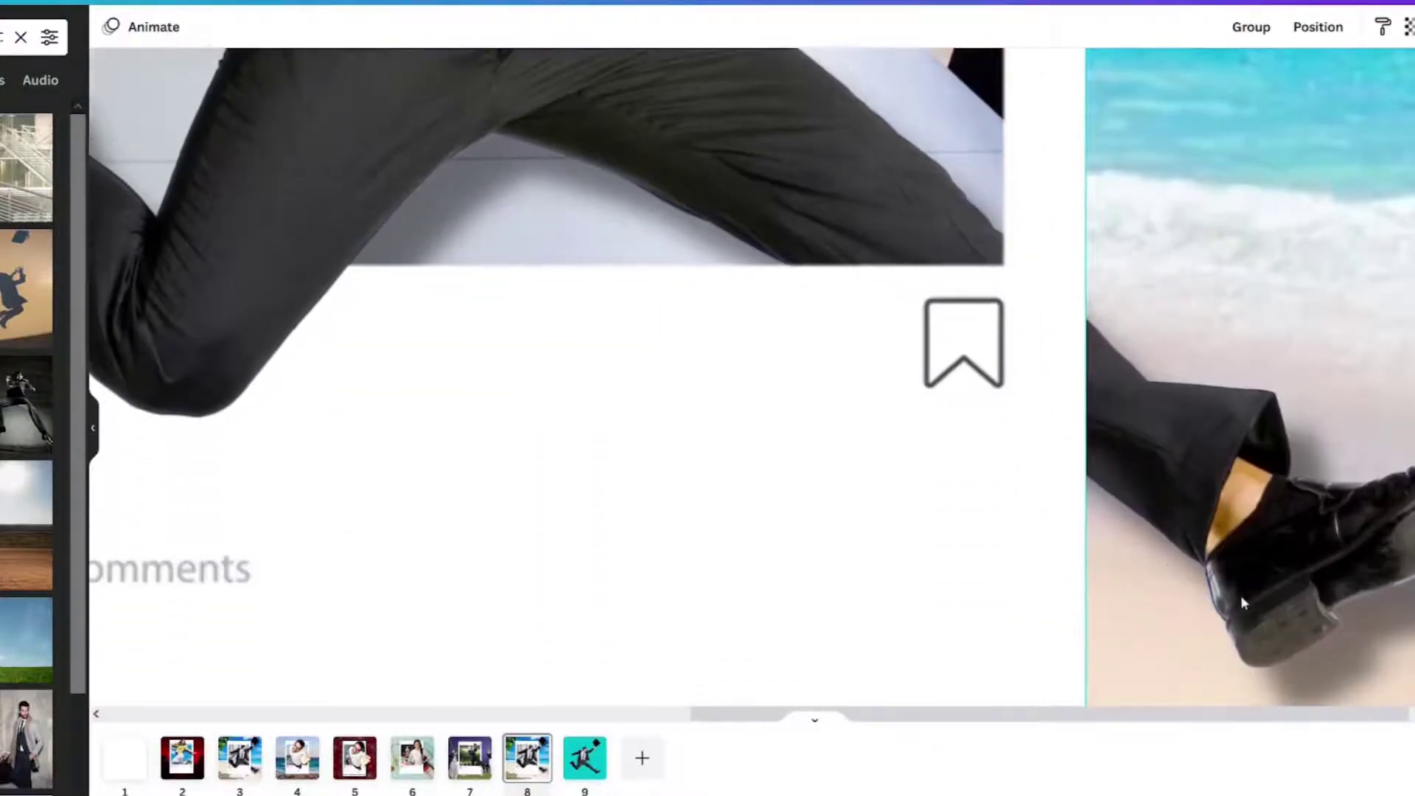
scroll(1240, 595, "up", 2)
scroll(1241, 595, "down", 2)
scroll(1240, 595, "up", 2)
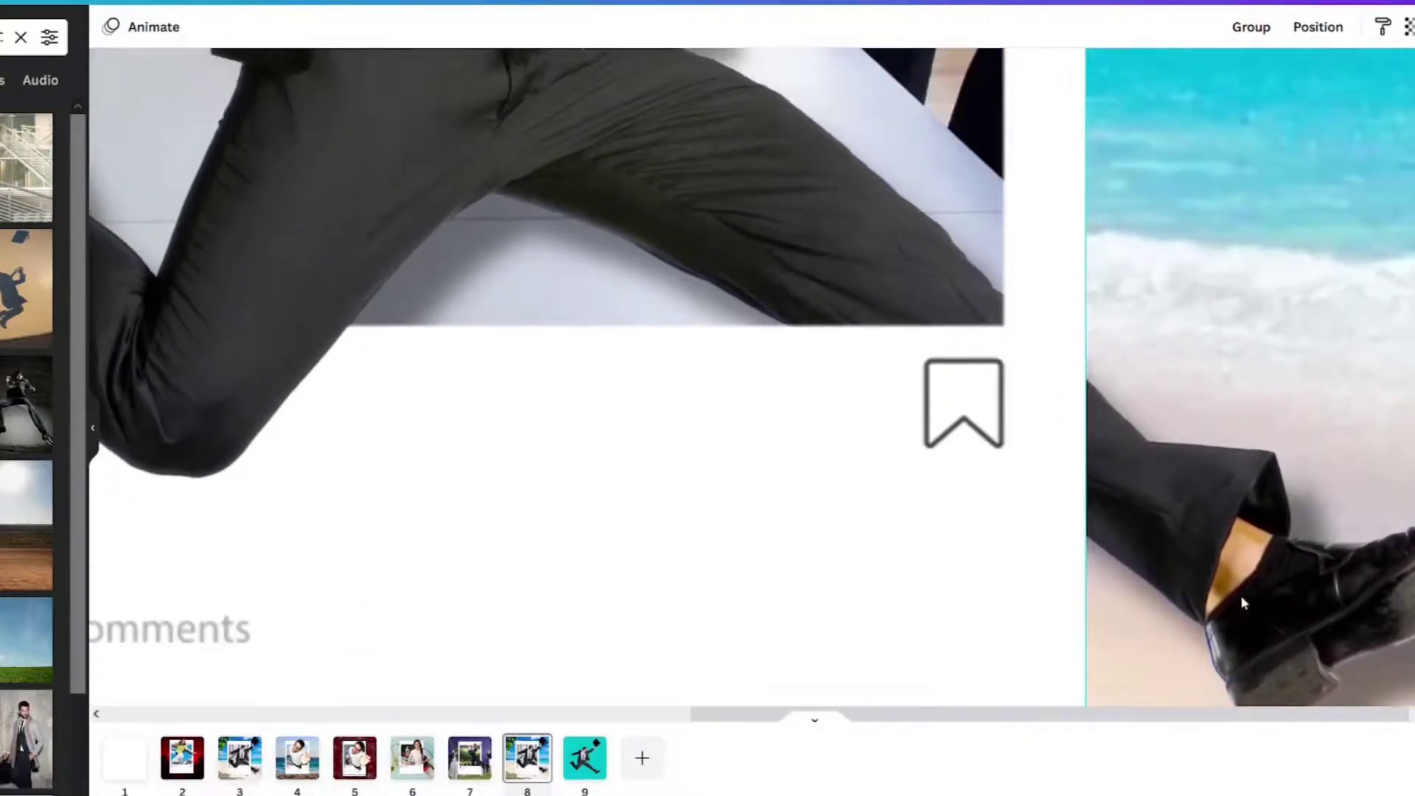
scroll(1243, 603, "up", 10)
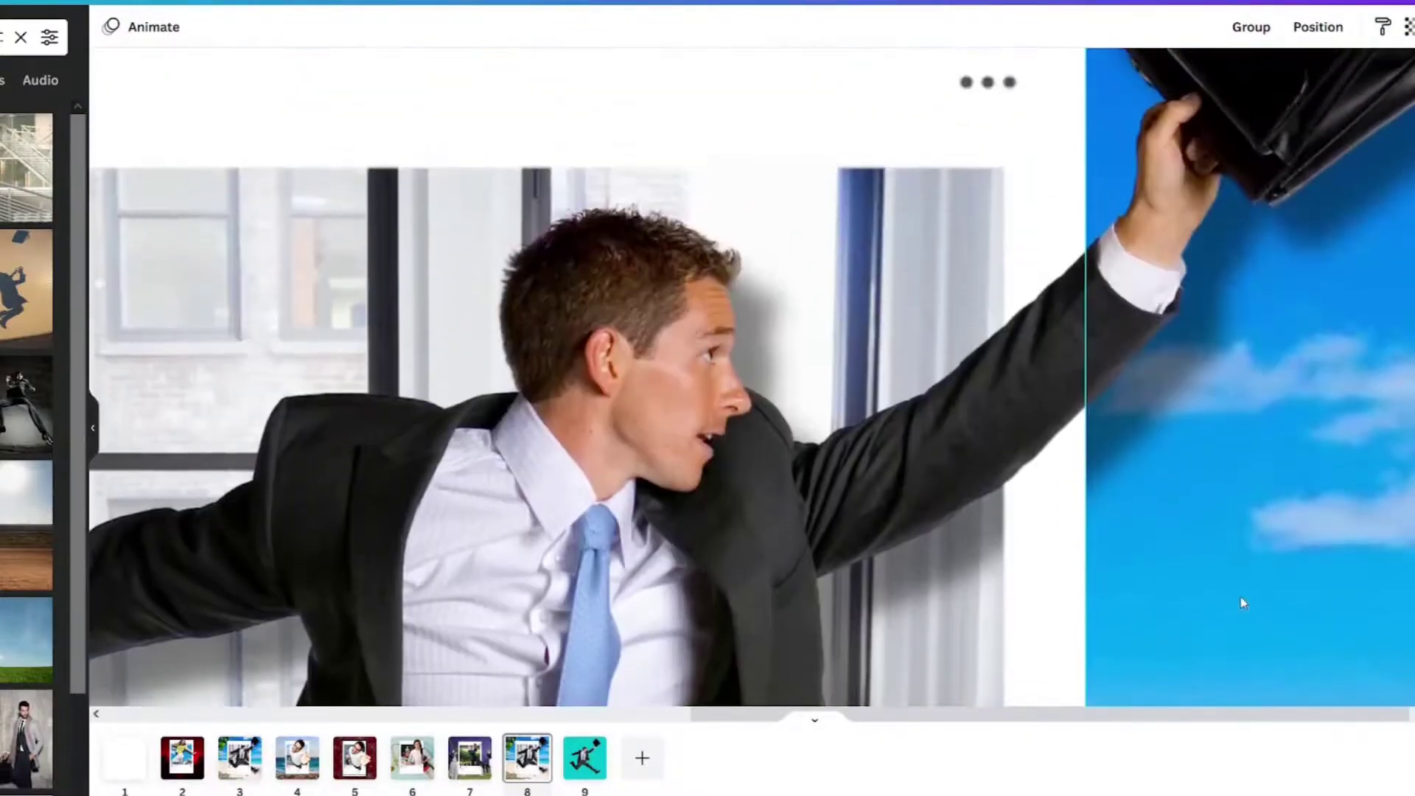
scroll(1243, 602, "up", 2)
Fine-tune the layering between the businessman photo and the white post card, then view the full page
left_click(1209, 606)
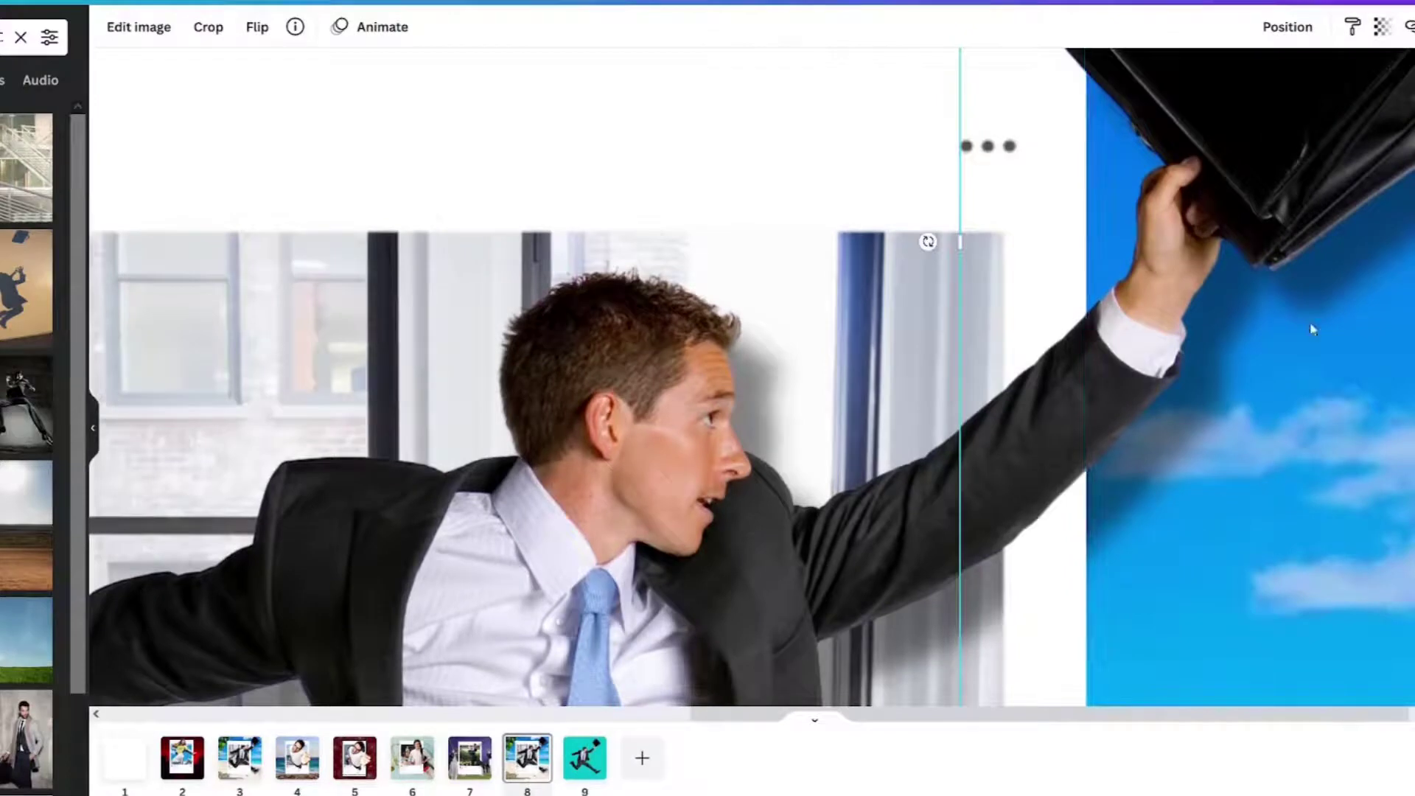
left_click(1077, 462)
left_click(1067, 430)
left_click(521, 206)
left_click(1074, 453)
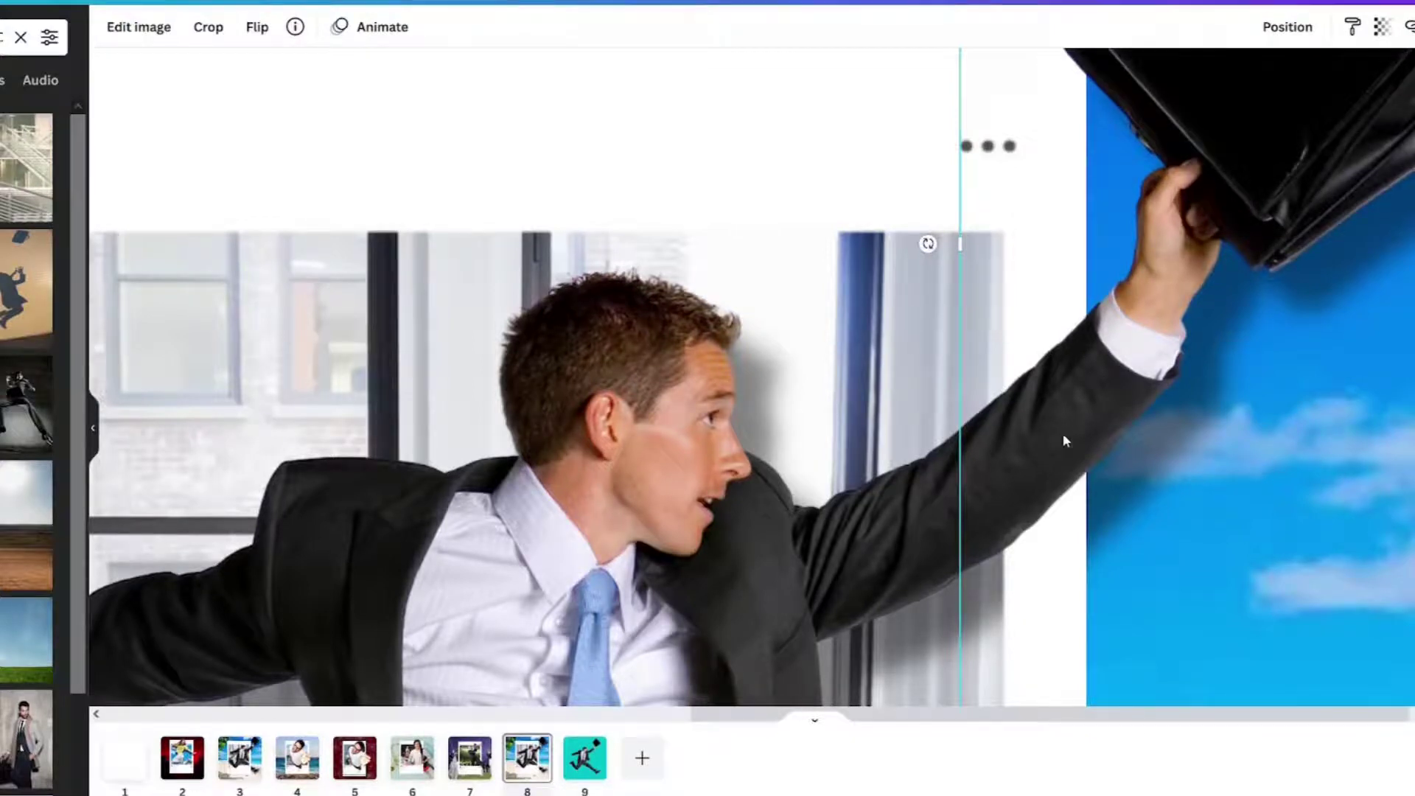
left_click(707, 225)
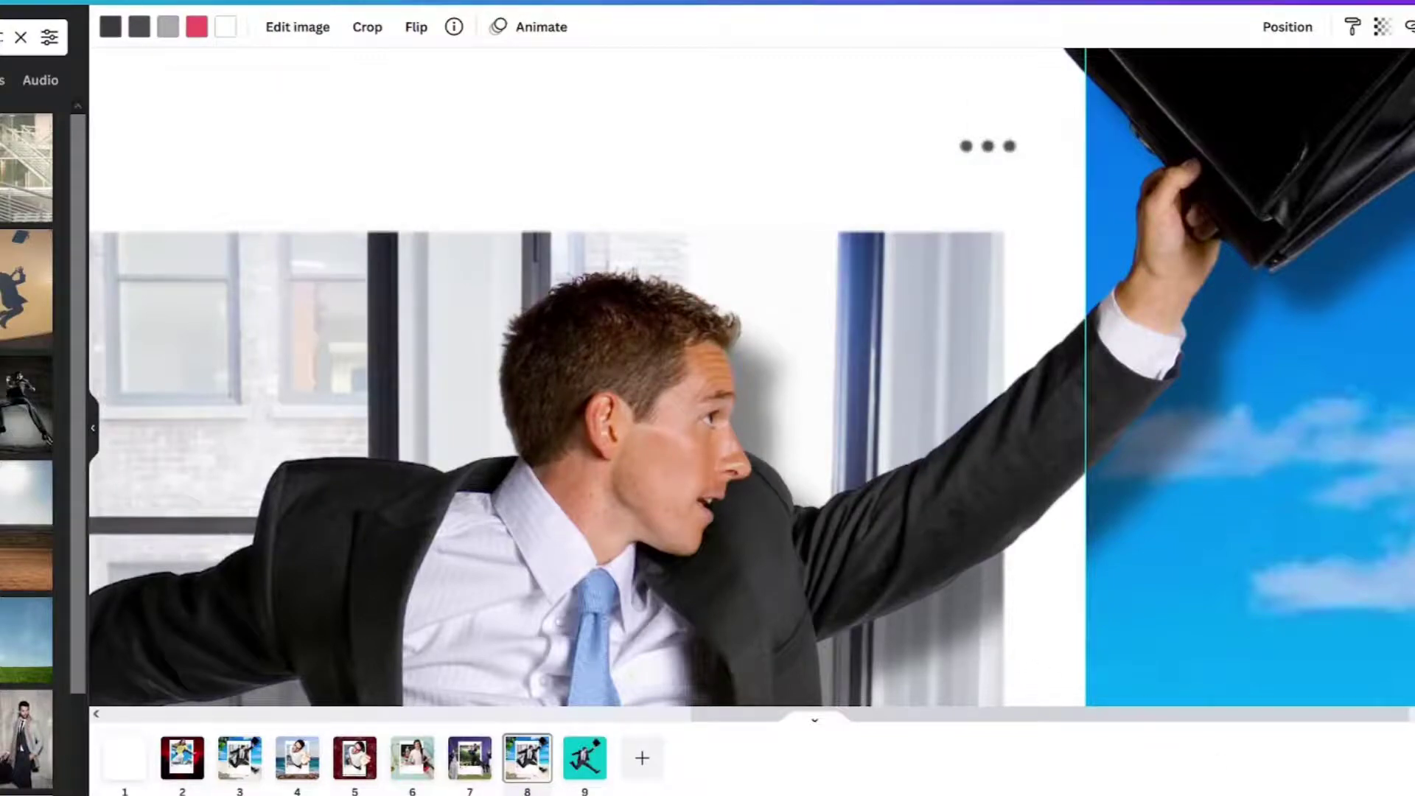
scroll(1127, 577, "down", 5)
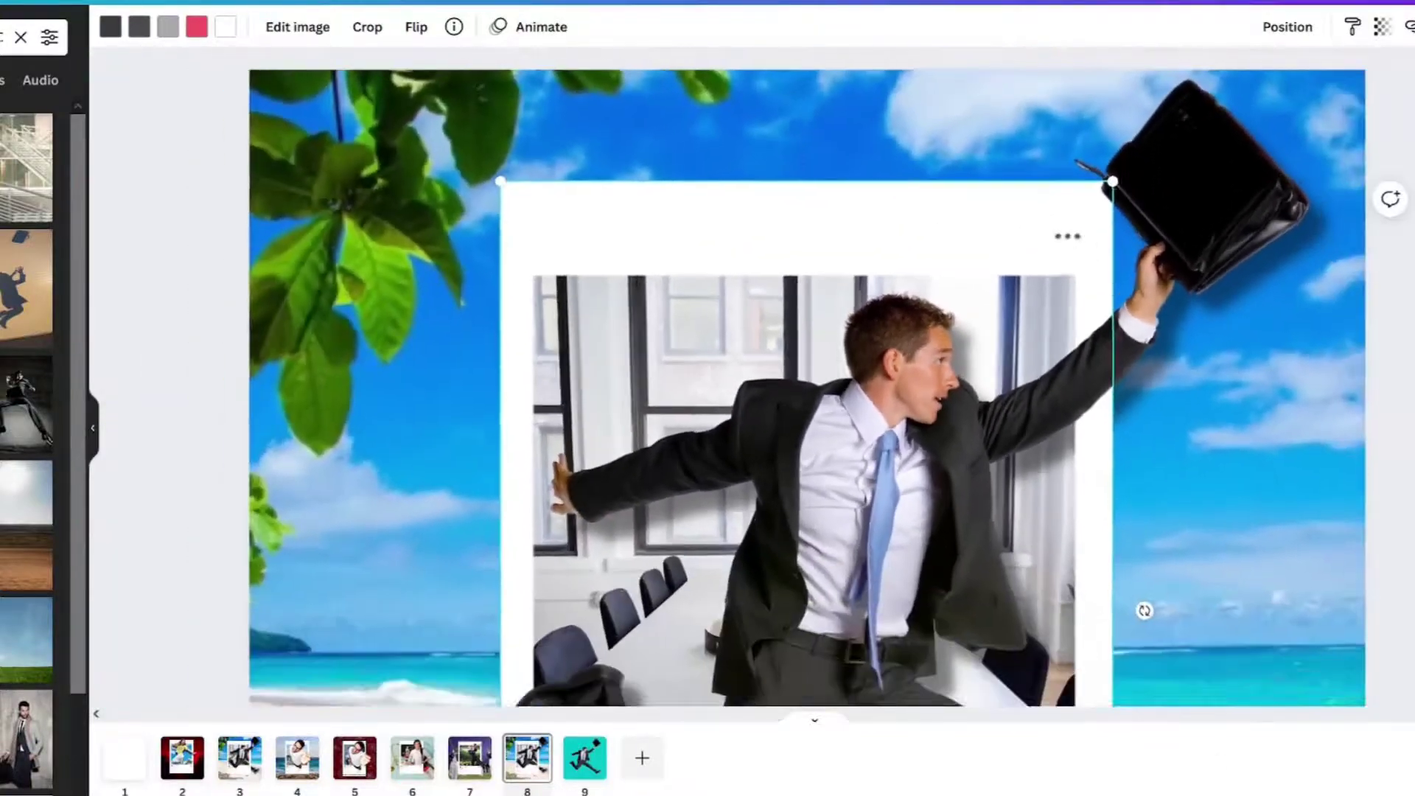
scroll(1126, 577, "down", 3)
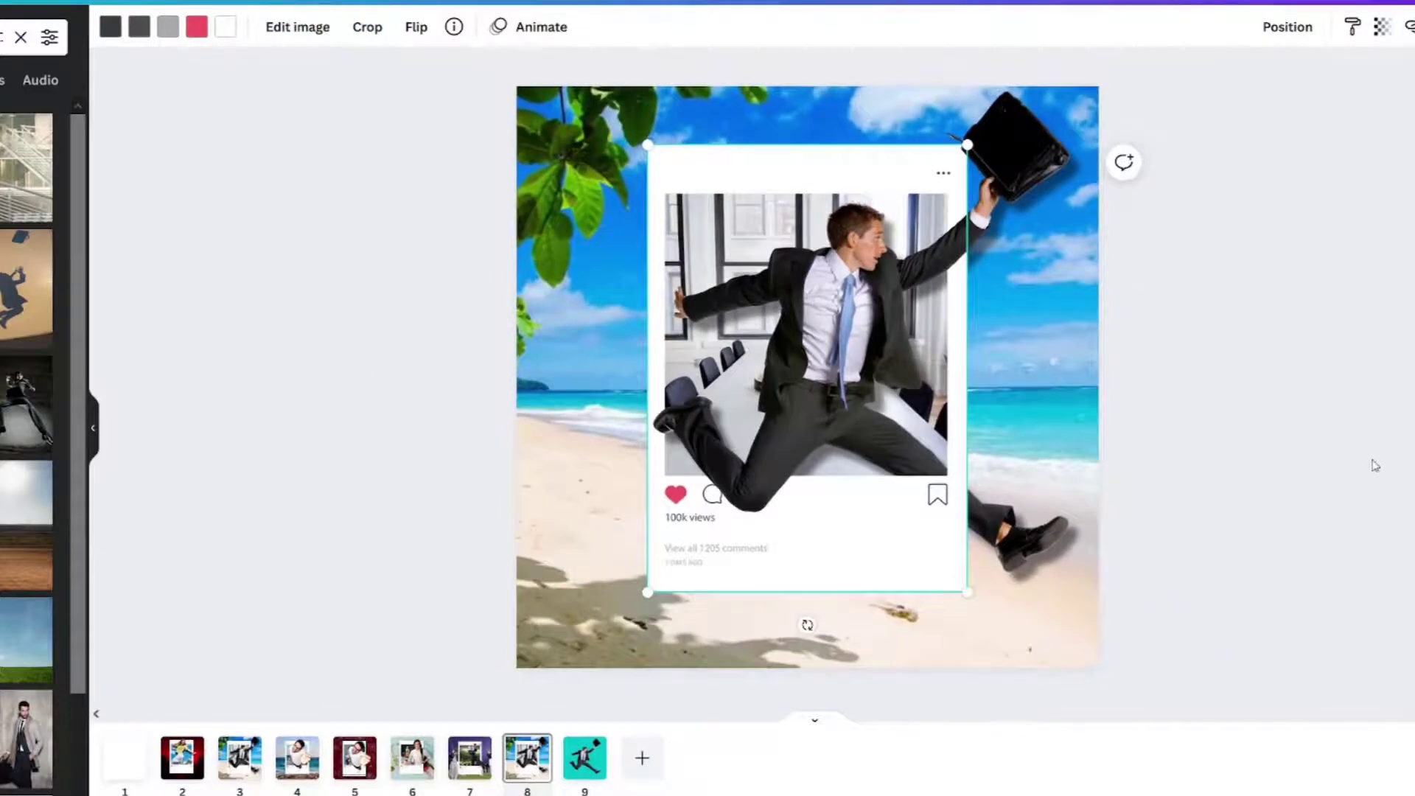
Download only page 8 as a 1080 × 1080 PNG, clearing all other pages
left_click(1375, 464)
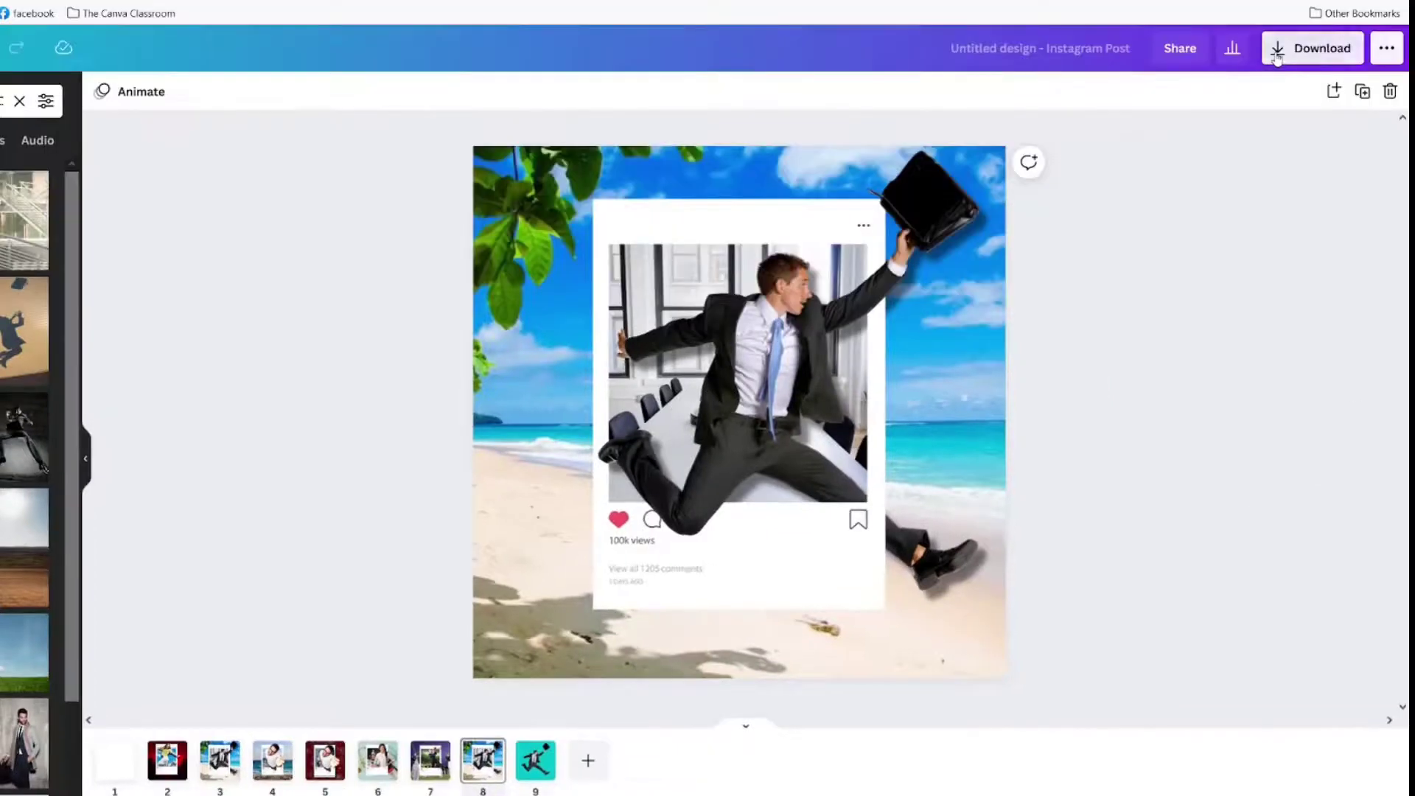
left_click(1400, 1)
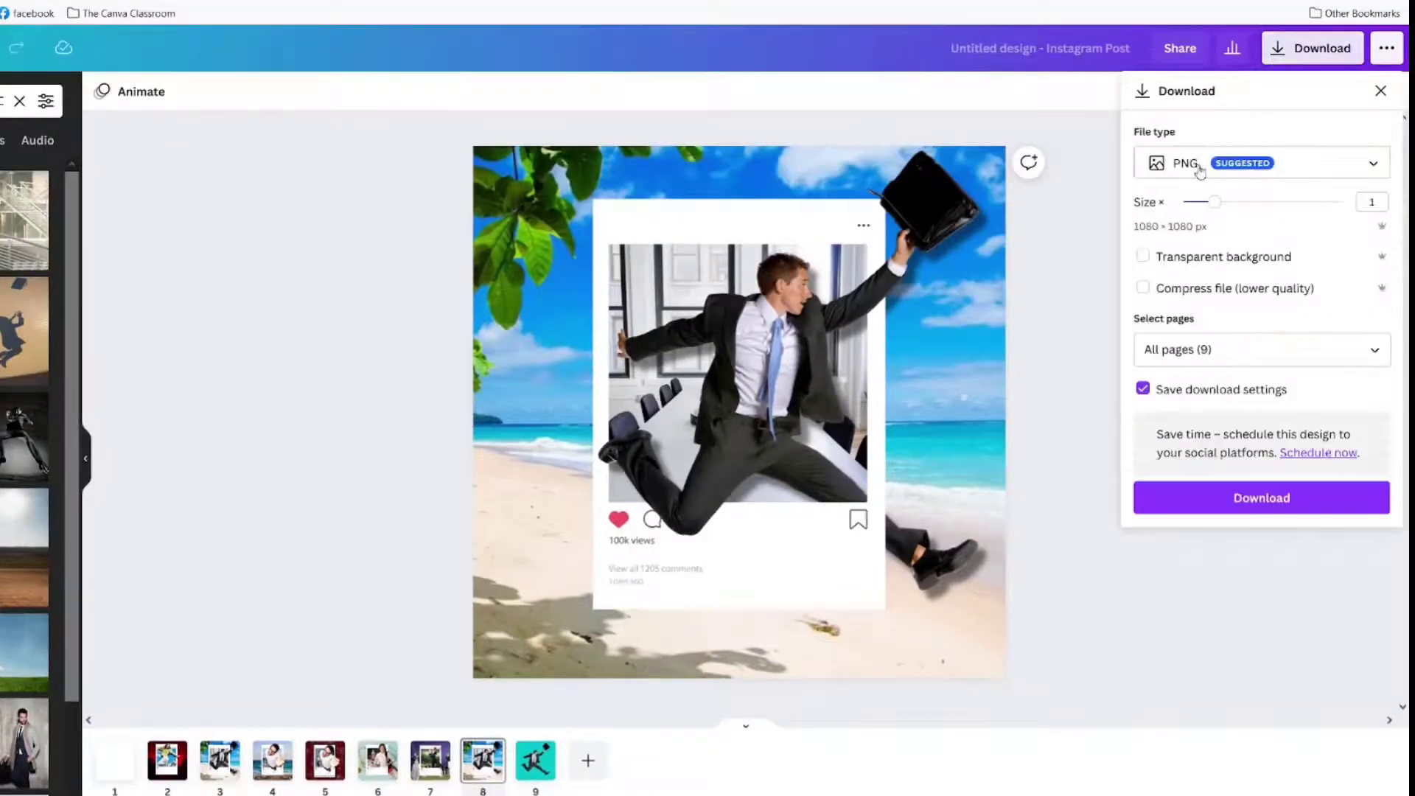
left_click(1268, 352)
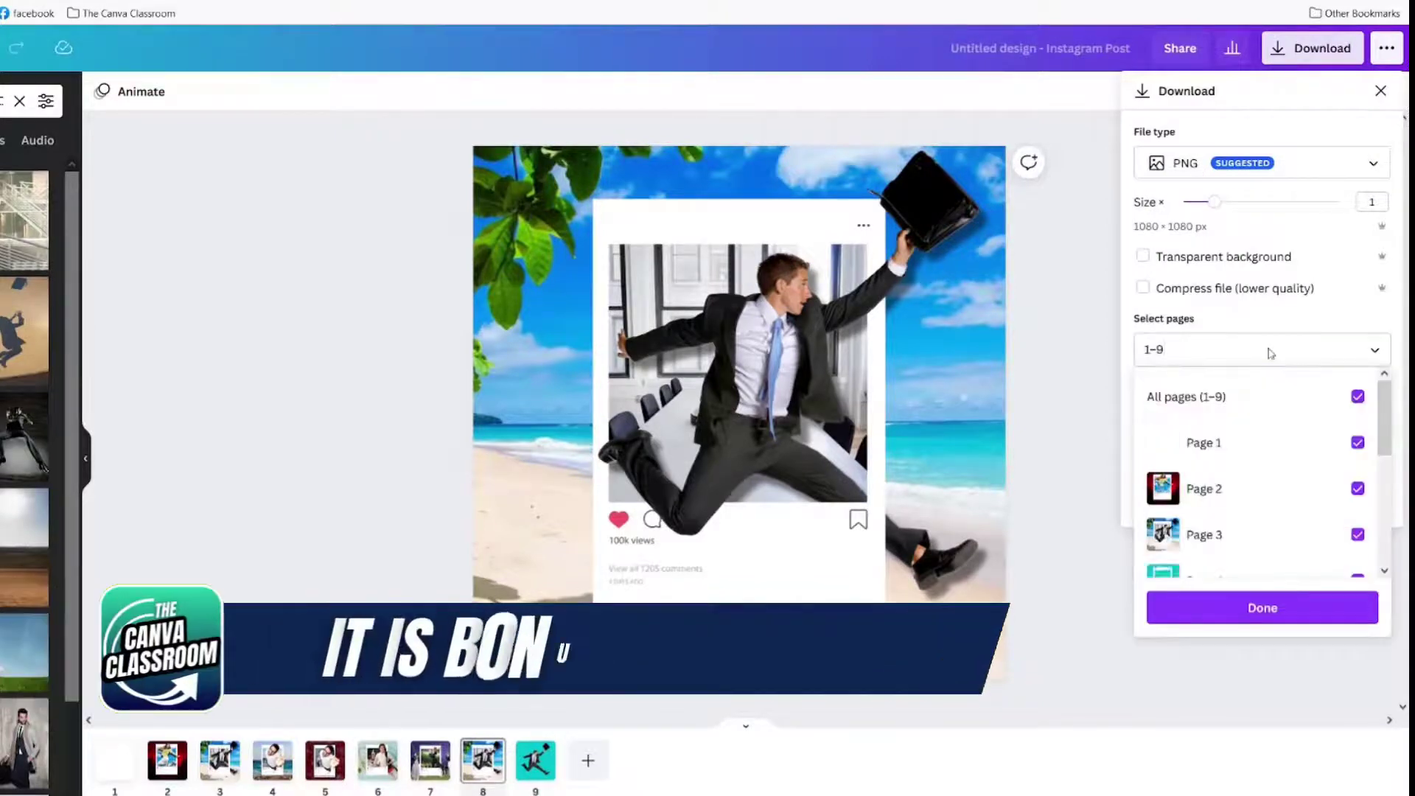
scroll(1261, 427, "down", 2)
scroll(1262, 398, "up", 2)
left_click(1253, 397)
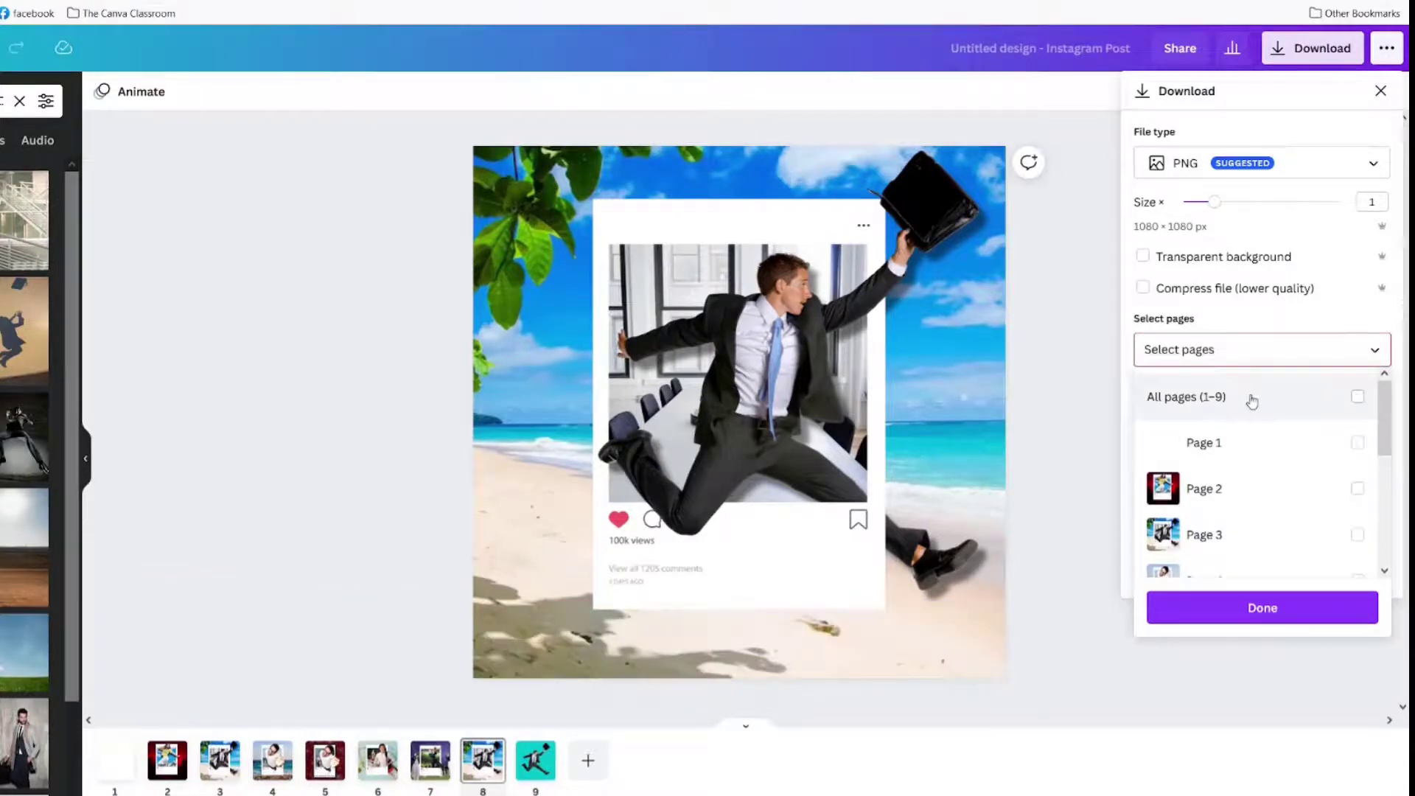
scroll(1252, 400, "down", 3)
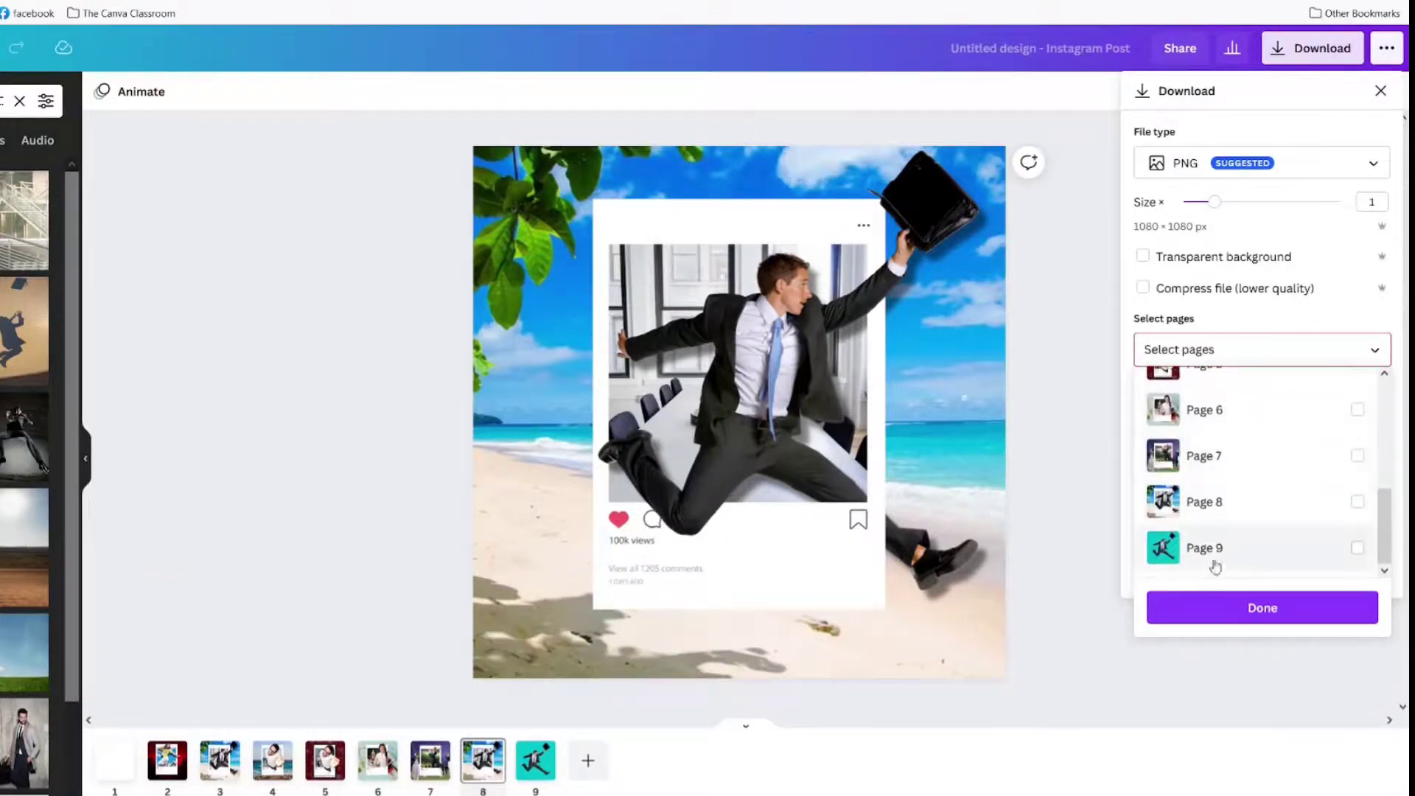
left_click(1213, 567)
left_click(1239, 516)
left_click(1254, 557)
left_click(1306, 323)
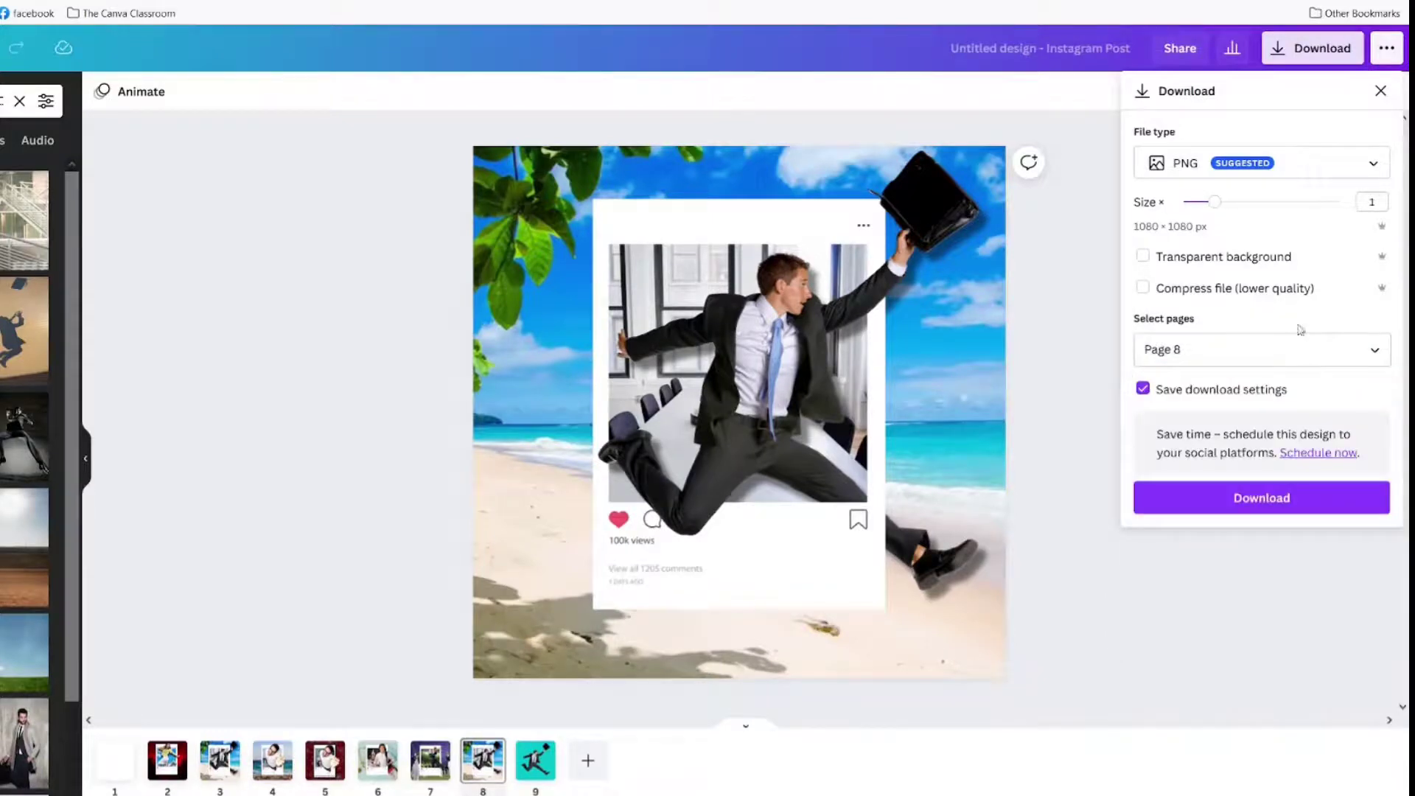
left_click(1237, 502)
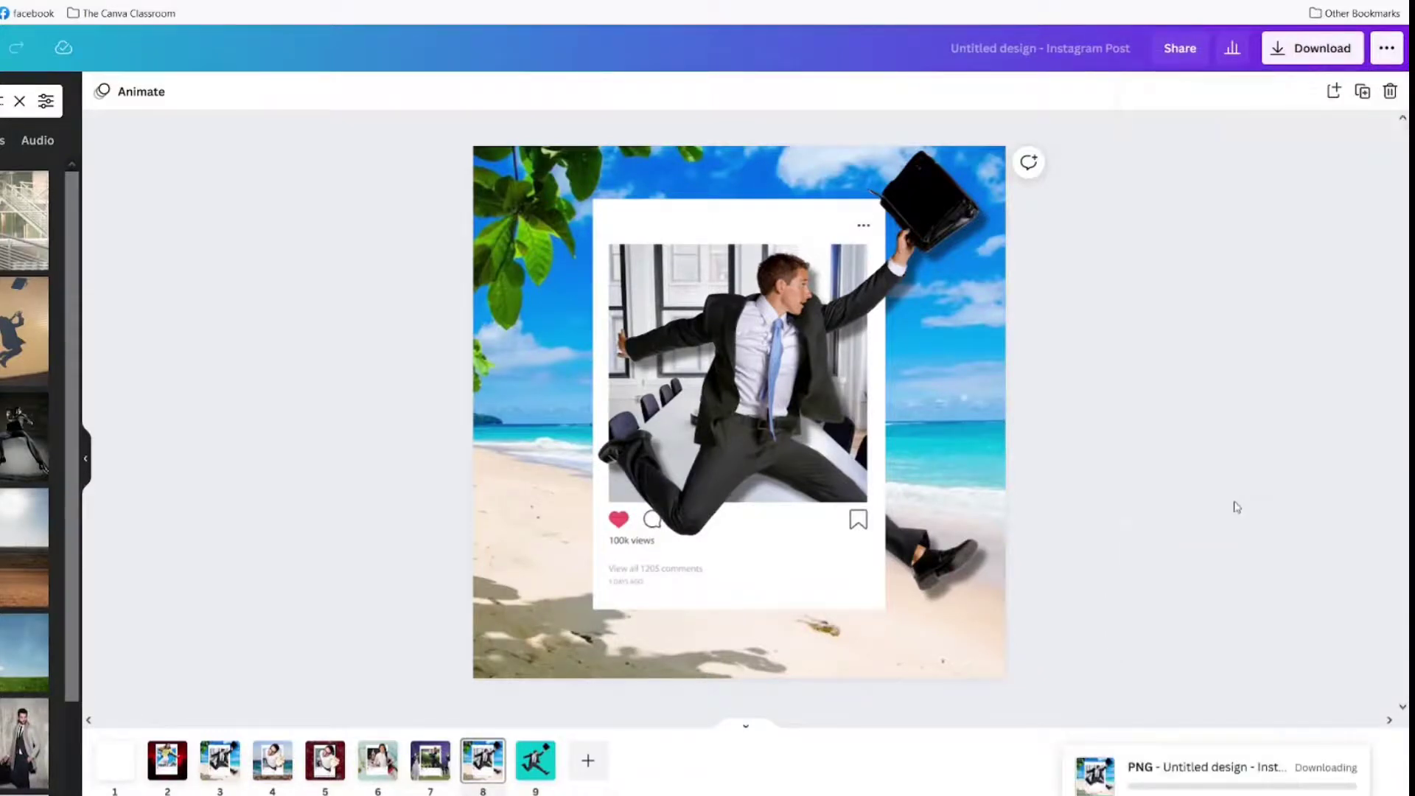
Resize the businessman cut-out, widening it to the right and narrowing it from the left
left_click(737, 413)
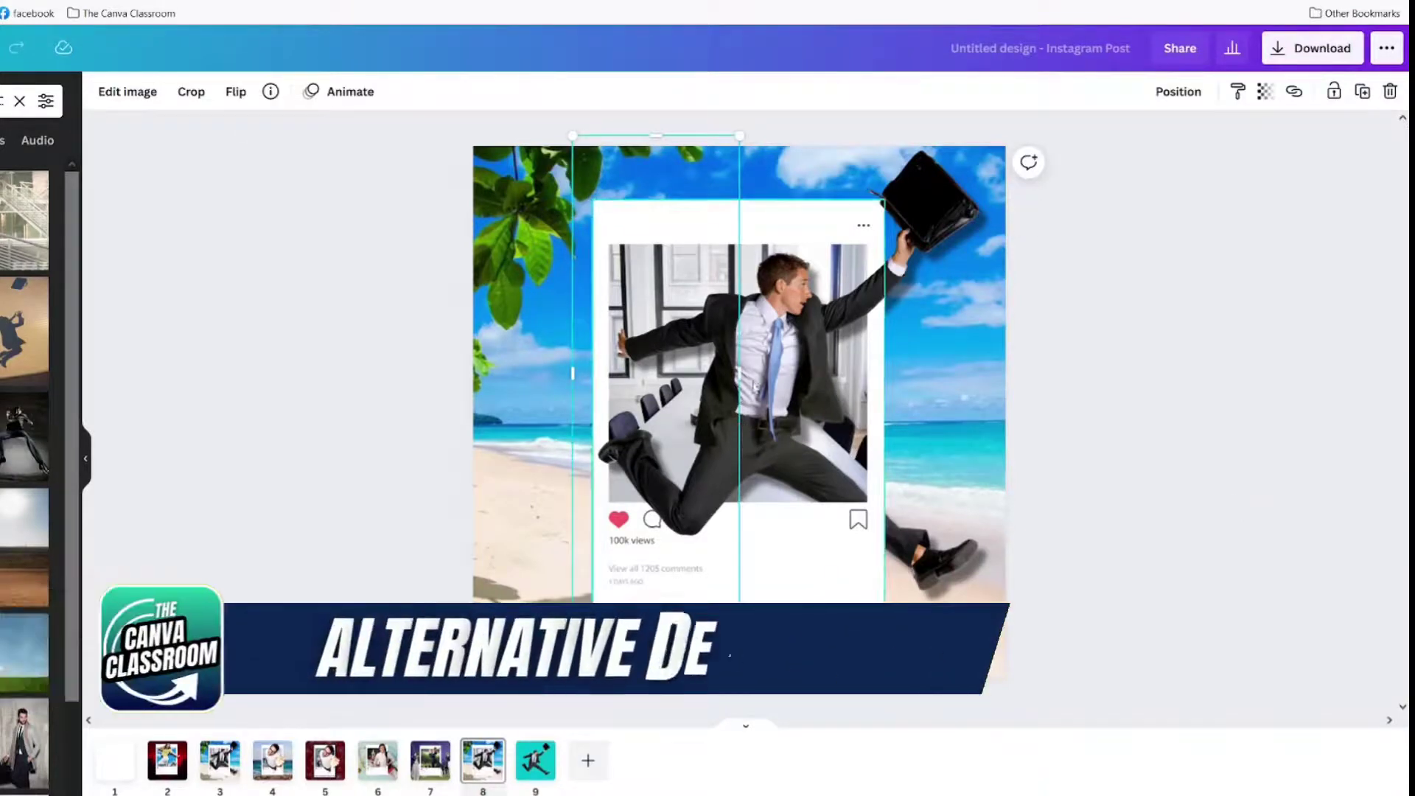
left_click_drag(740, 415, 987, 422)
left_click_drag(581, 355, 753, 399)
left_click(1217, 417)
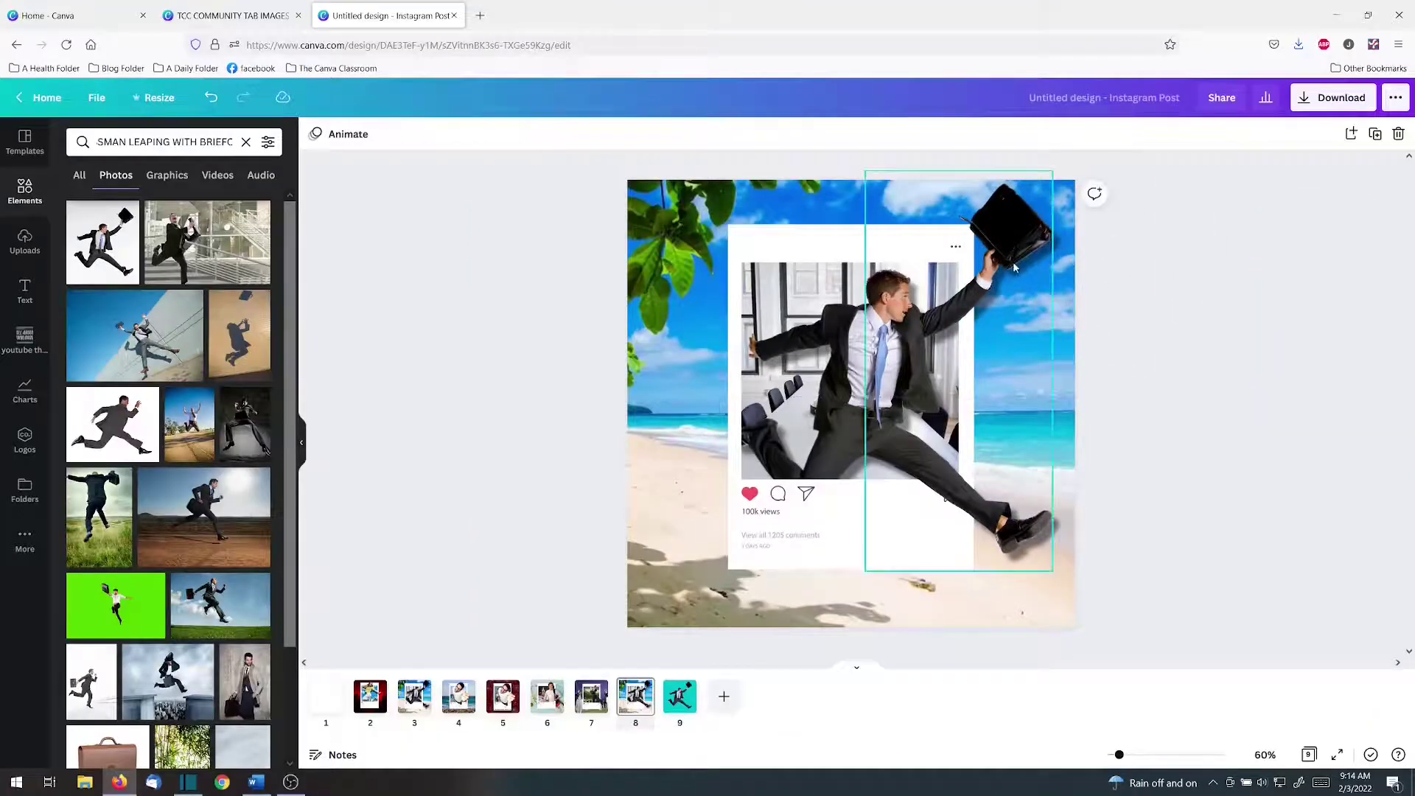
Trim the leaping-man image from the top and slightly realign the photo behind him
left_click(1015, 268)
left_click_drag(988, 263, 986, 260)
left_click_drag(959, 168, 939, 390)
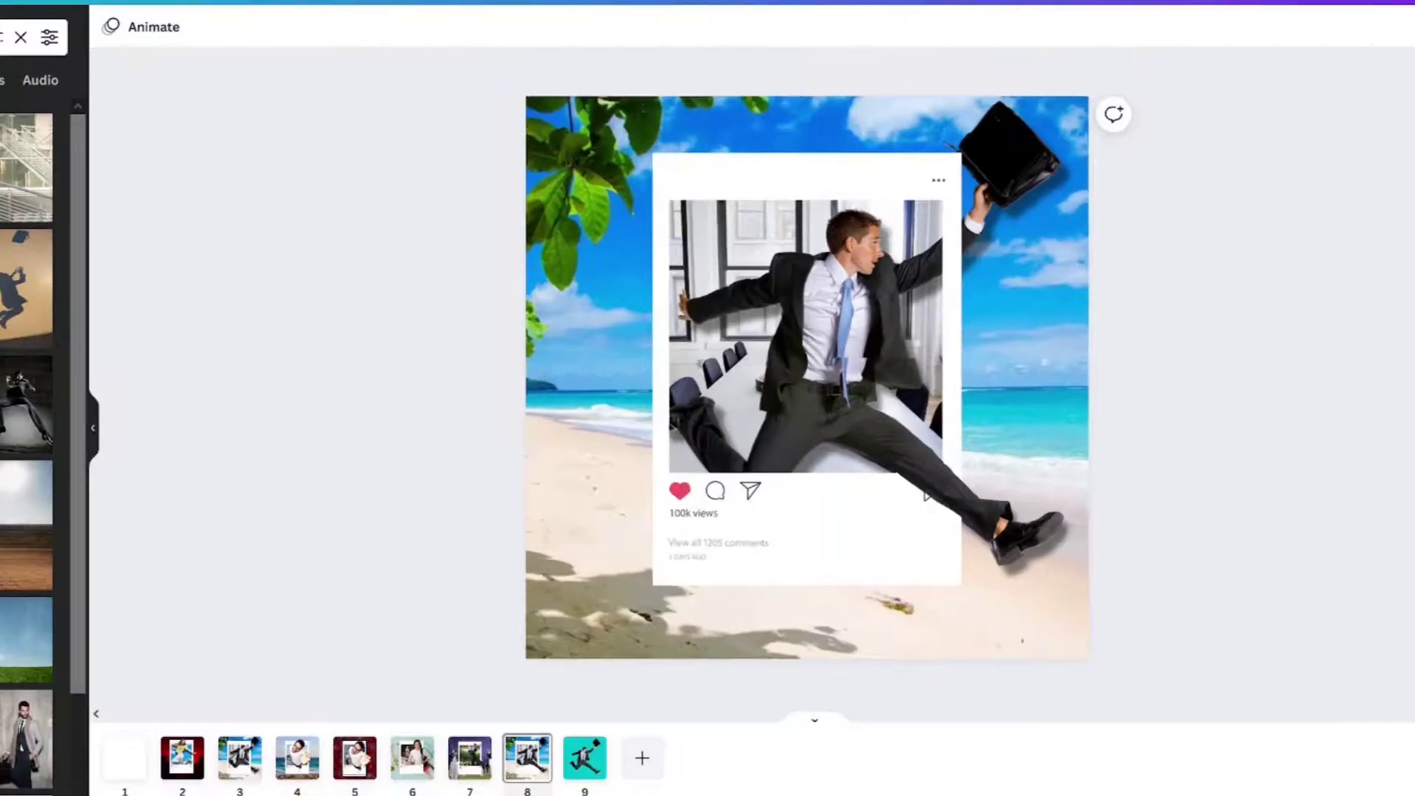
scroll(1059, 640, "up", 5)
left_click(1059, 566)
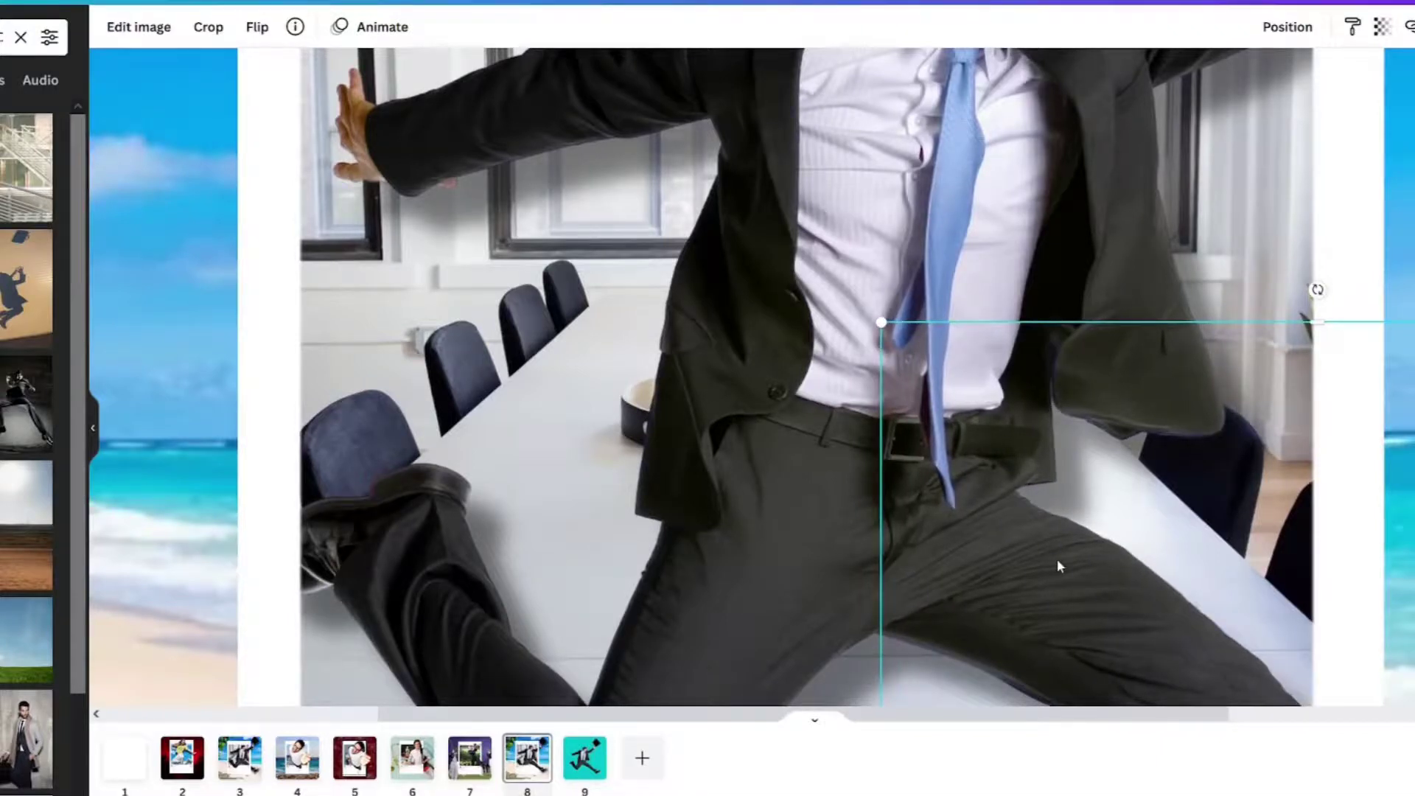
left_click(929, 366)
left_click_drag(894, 372, 896, 372)
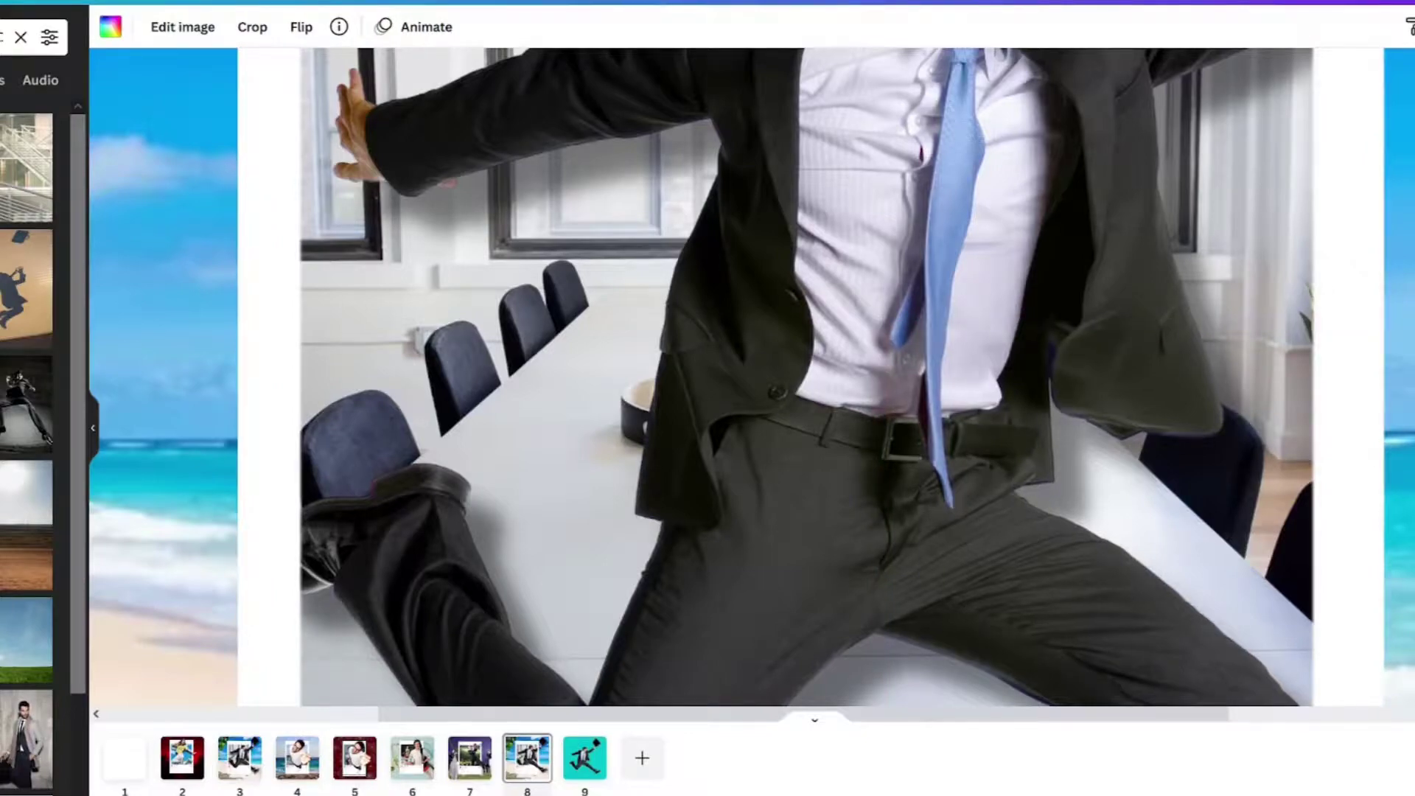
scroll(708, 376, "down", 5)
key("Escape")
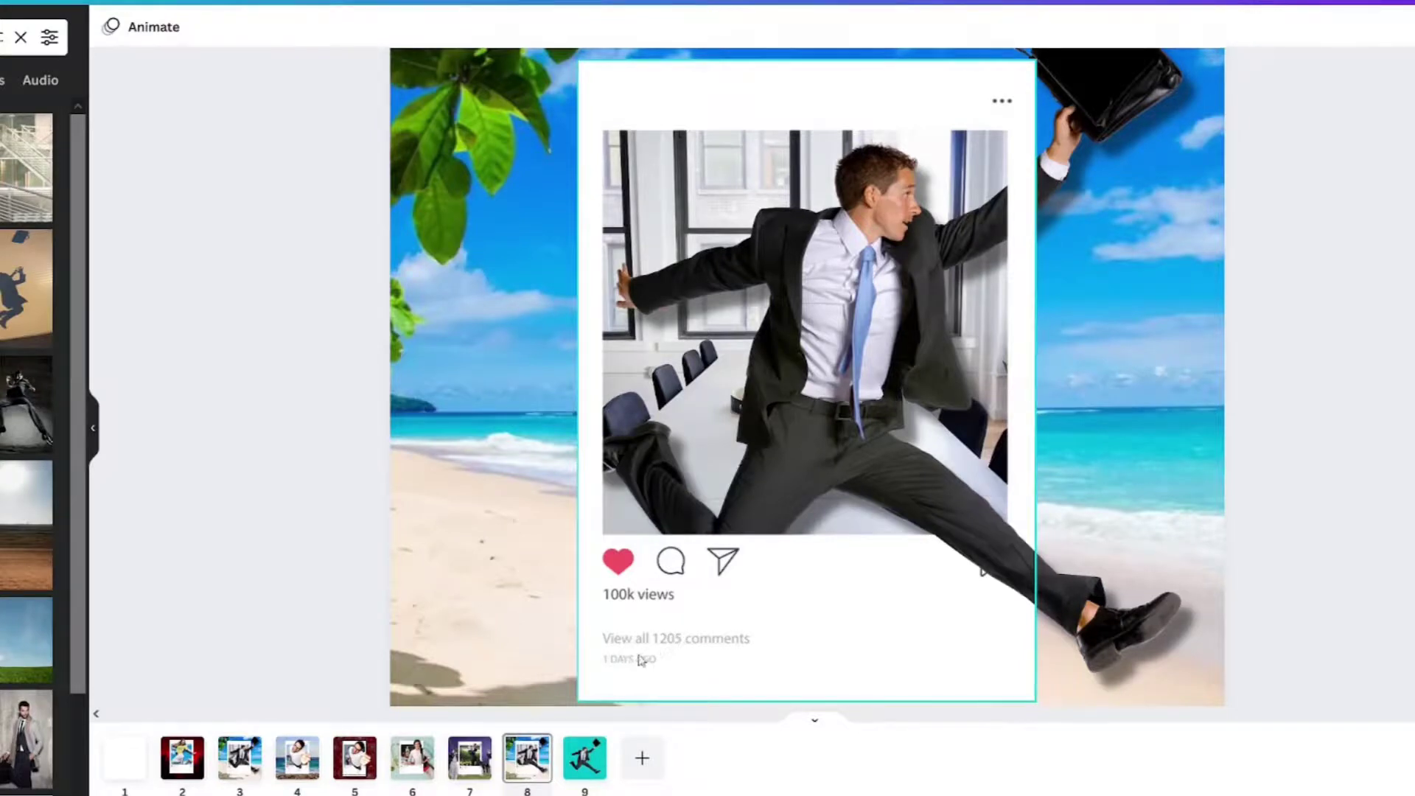
Place a white rectangle sized to cover the card's old caption area
key("ctrl+v")
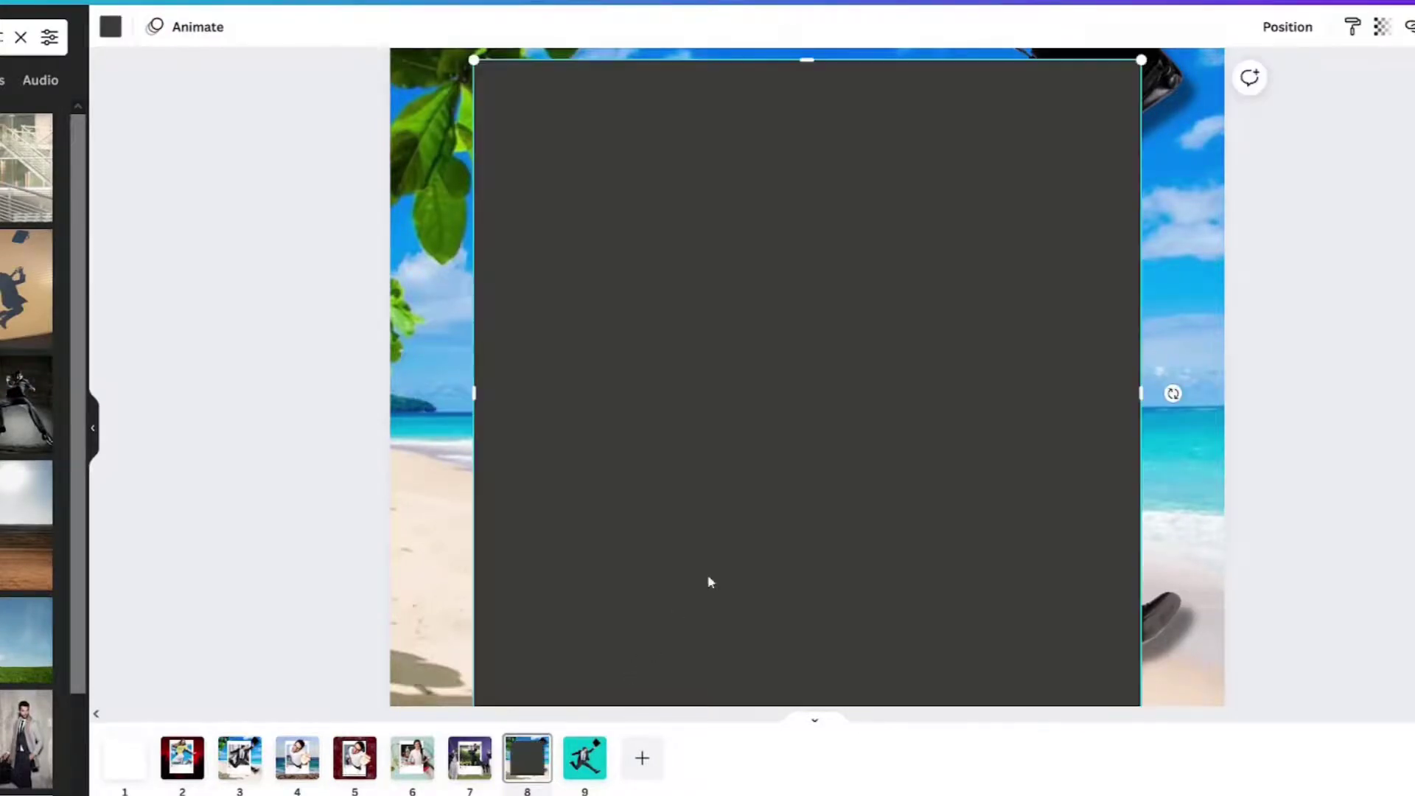
left_click_drag(813, 64, 813, 624)
left_click_drag(810, 675, 828, 632)
left_click_drag(492, 630, 592, 630)
left_click_drag(774, 679, 774, 648)
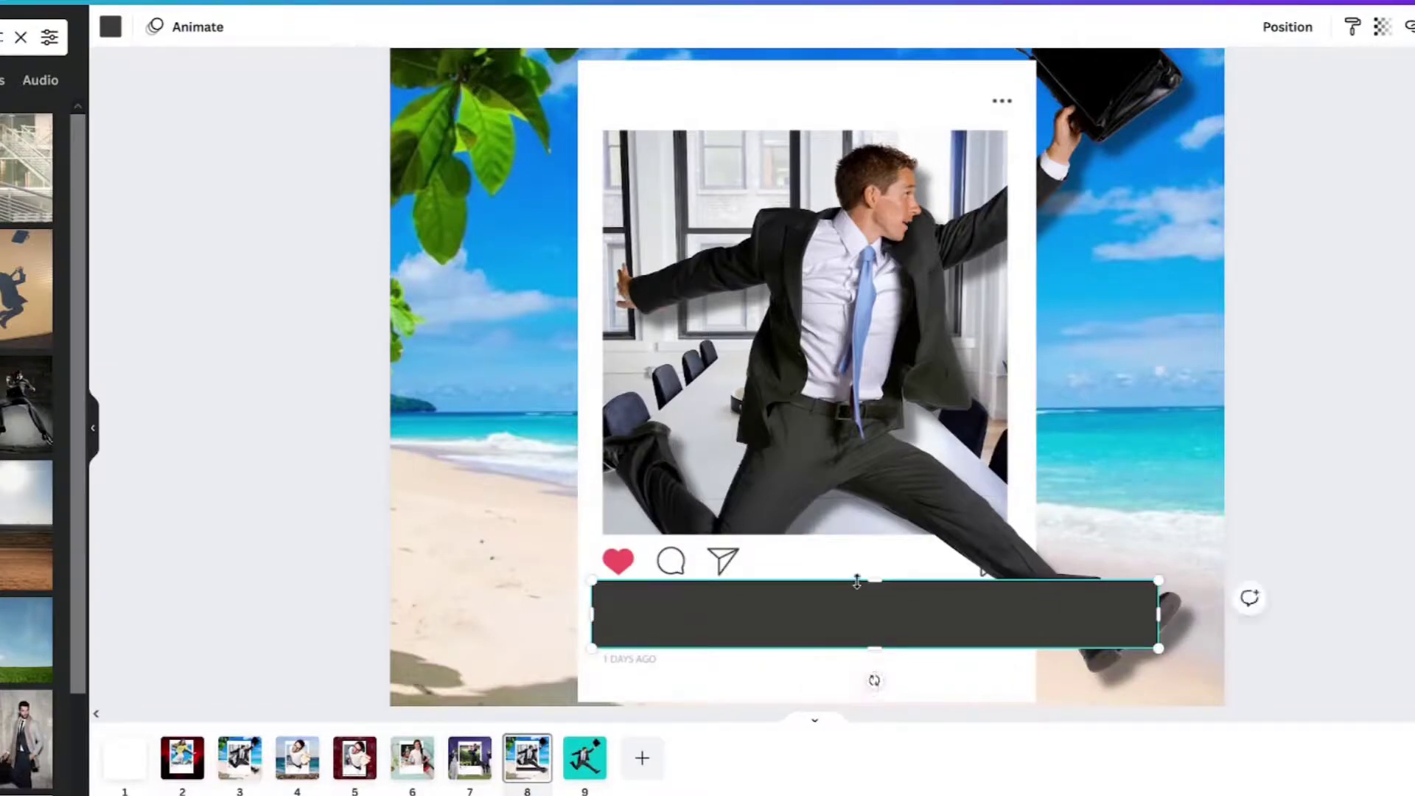
left_click_drag(857, 580, 857, 597)
left_click_drag(1167, 619, 969, 619)
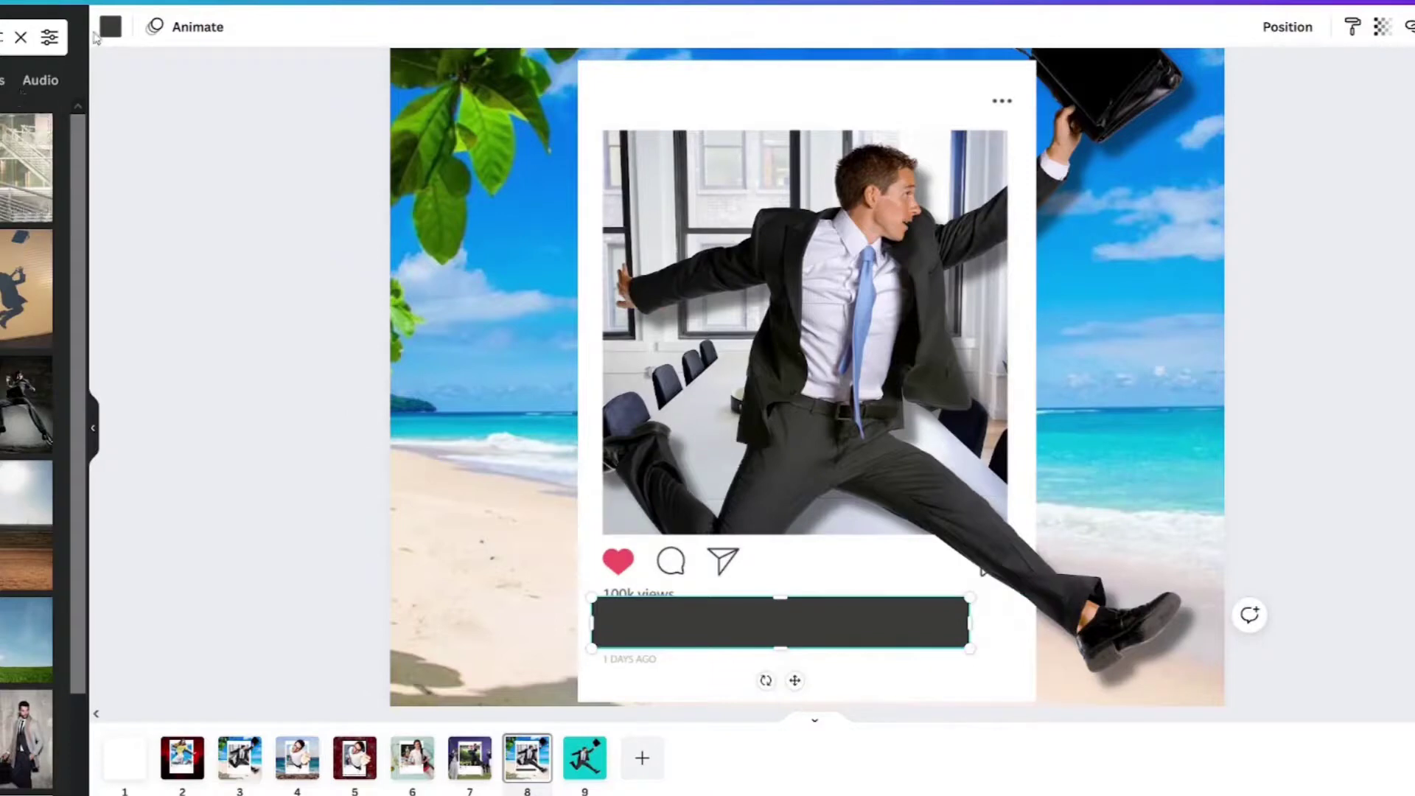
left_click(110, 27)
left_click(41, 294)
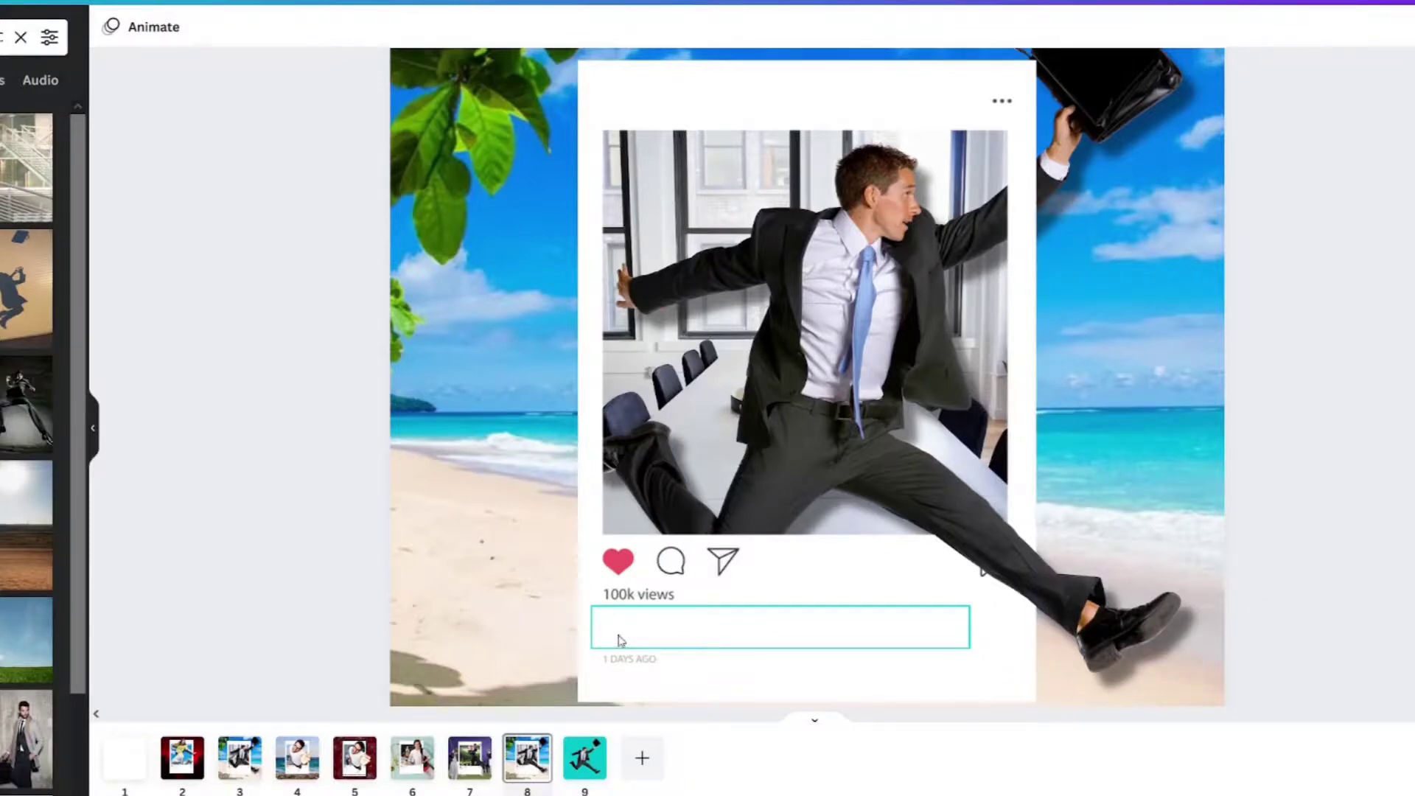
Enlarge and position the GETTING AWAY text, then send it behind the businessman's leg
left_click(620, 640)
left_click_drag(1064, 640, 1064, 666)
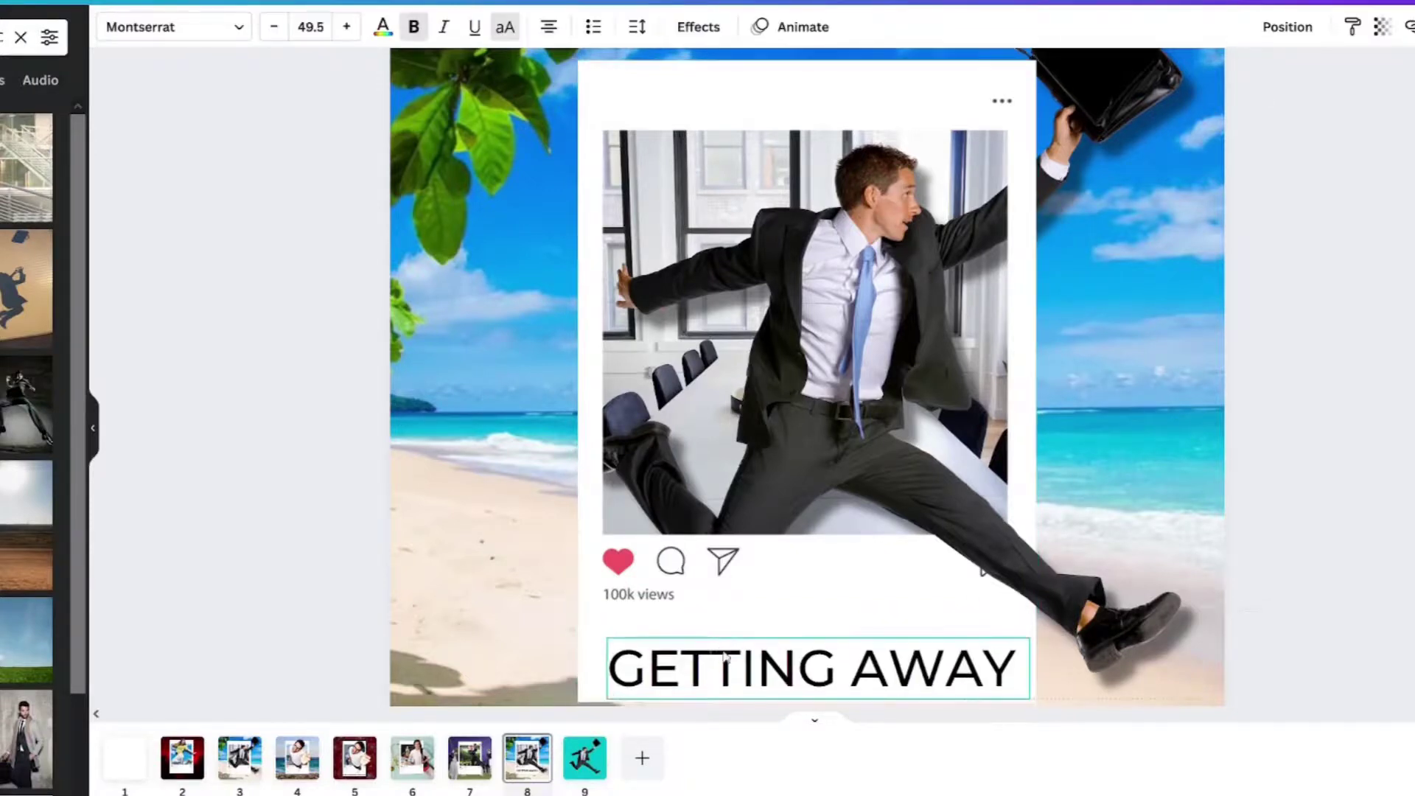
left_click(732, 611)
left_click(729, 616)
left_click_drag(743, 605, 758, 542)
left_click_drag(978, 603, 1039, 606)
right_click(887, 616)
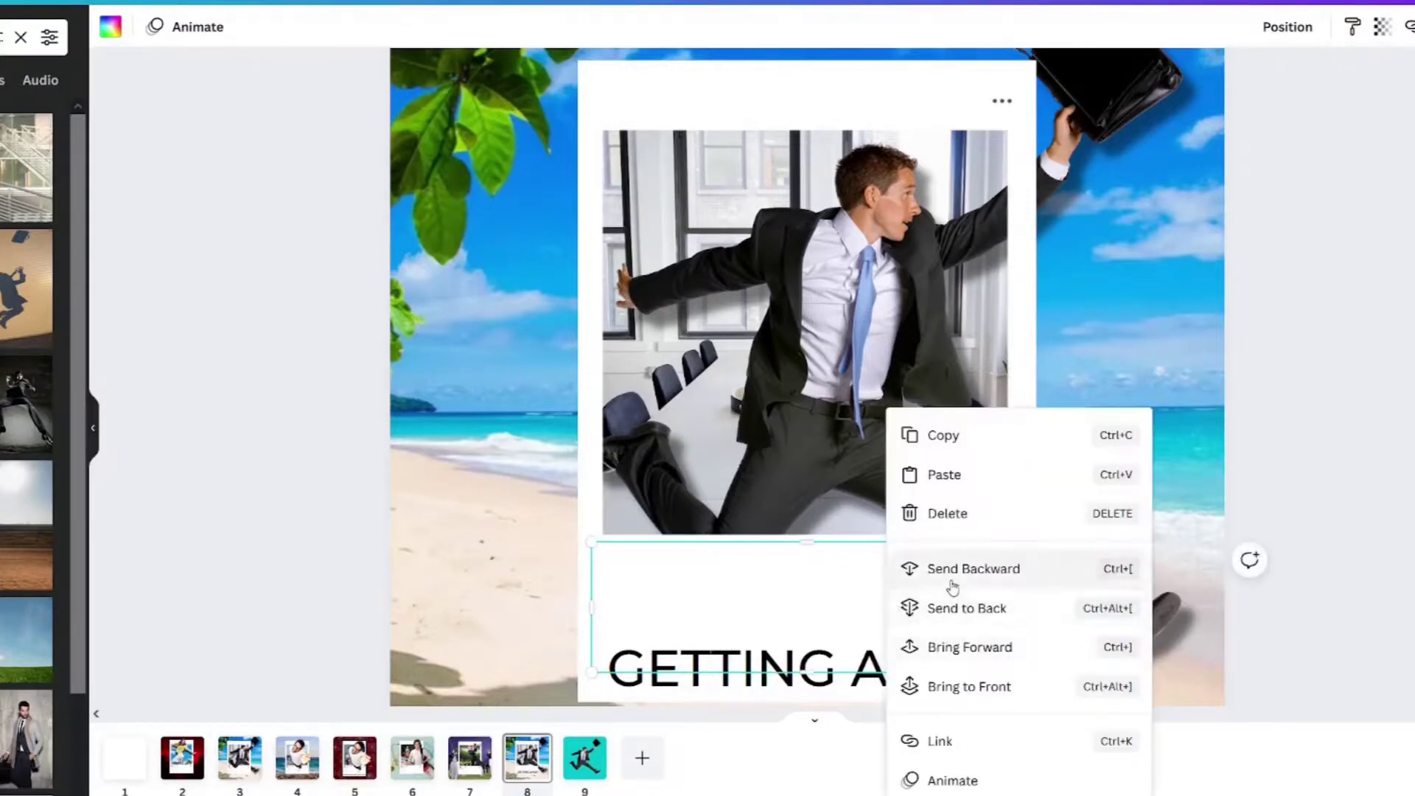
left_click(948, 579)
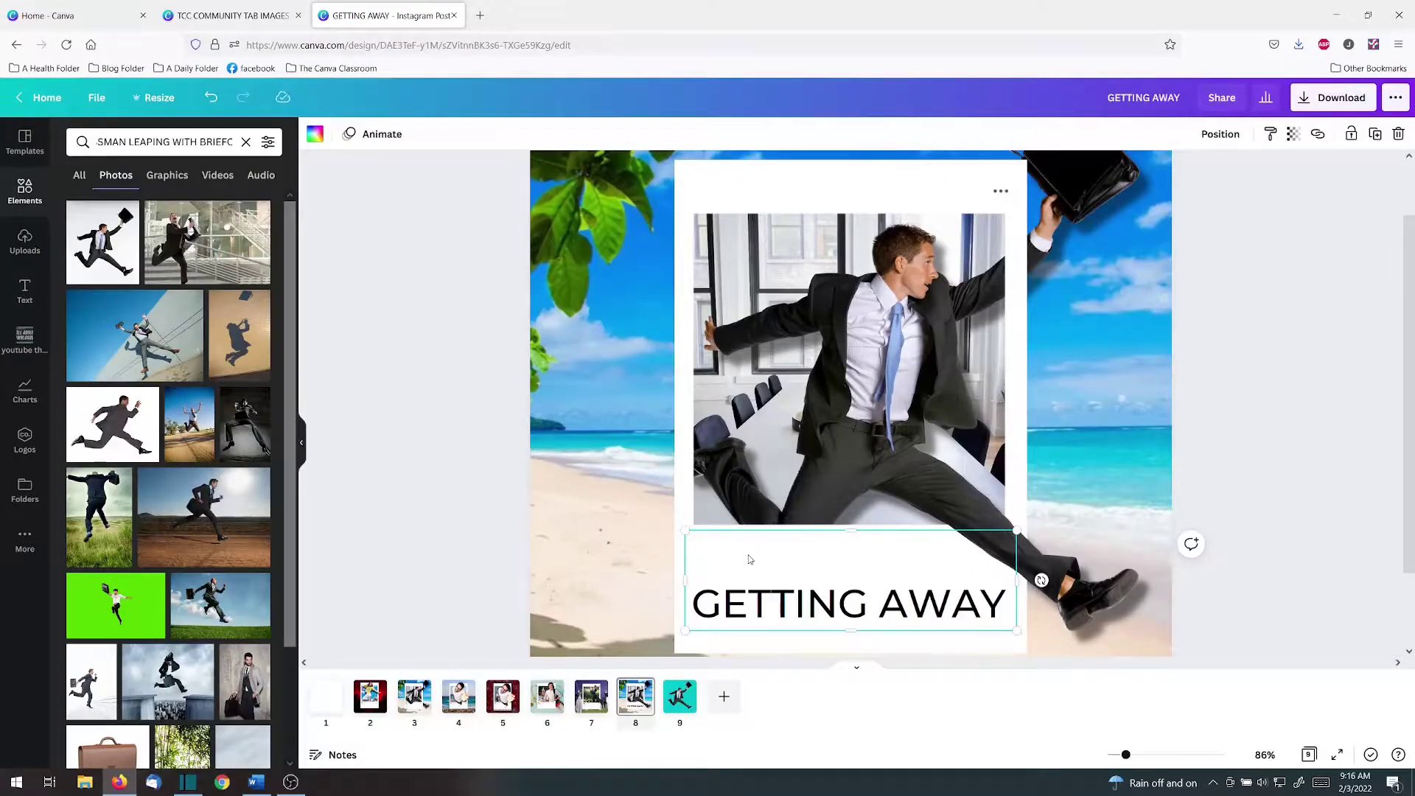
Page through the community post's example images to the trombone photo and scroll to its 15 comments
key("Escape")
scroll(760, 644, "up", 1)
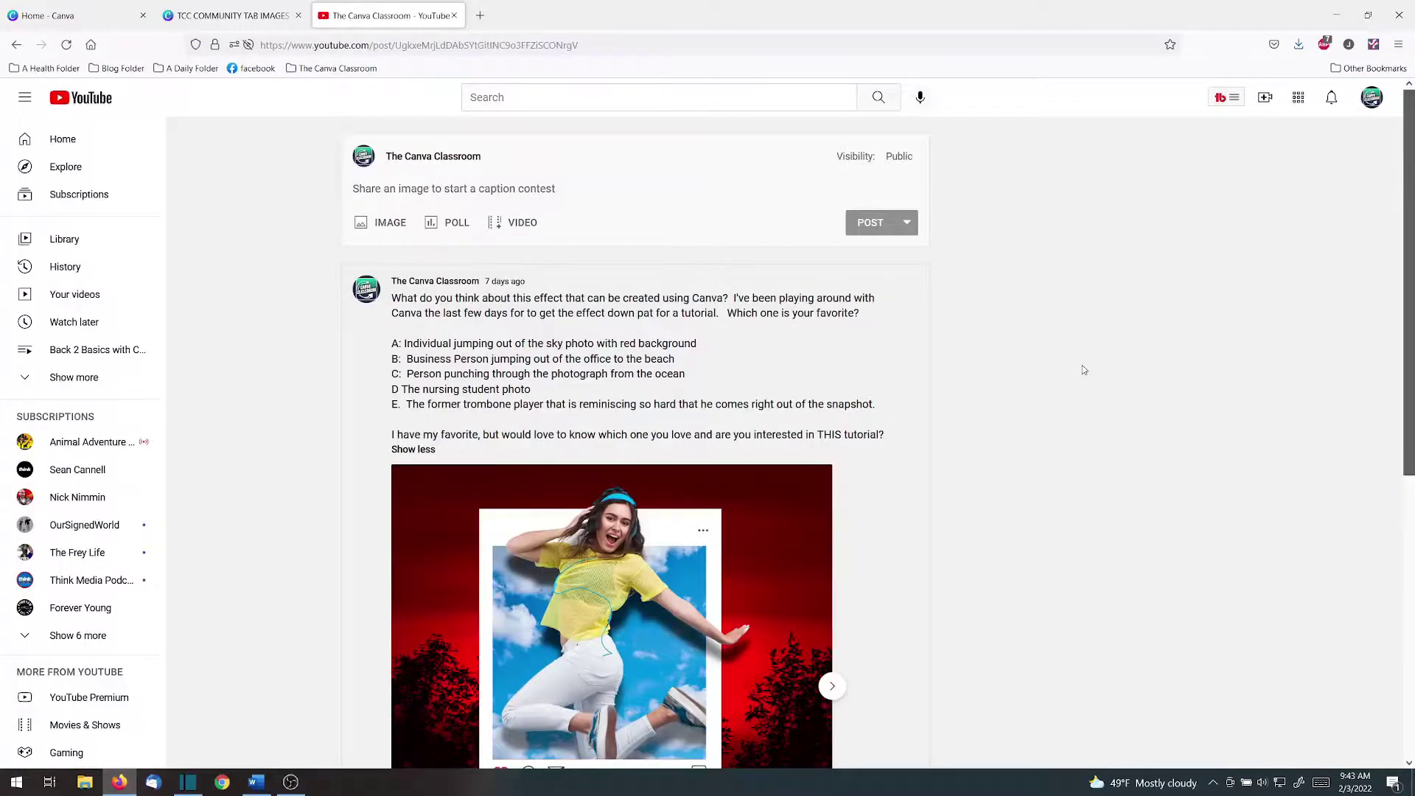
scroll(964, 413, "down", 2)
scroll(472, 324, "up", 2)
scroll(870, 422, "down", 3)
left_click(830, 468)
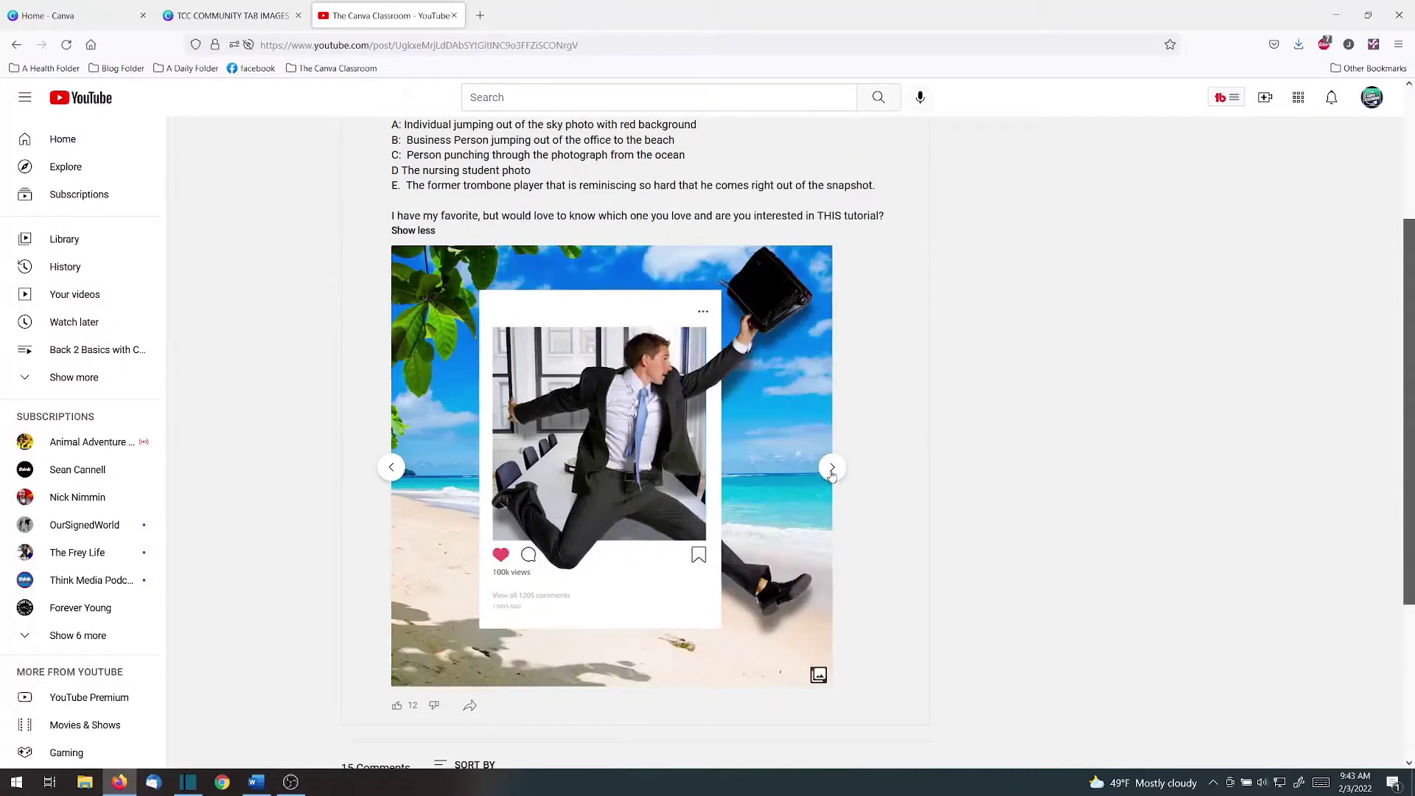
left_click(831, 473)
left_click(831, 474)
left_click(830, 474)
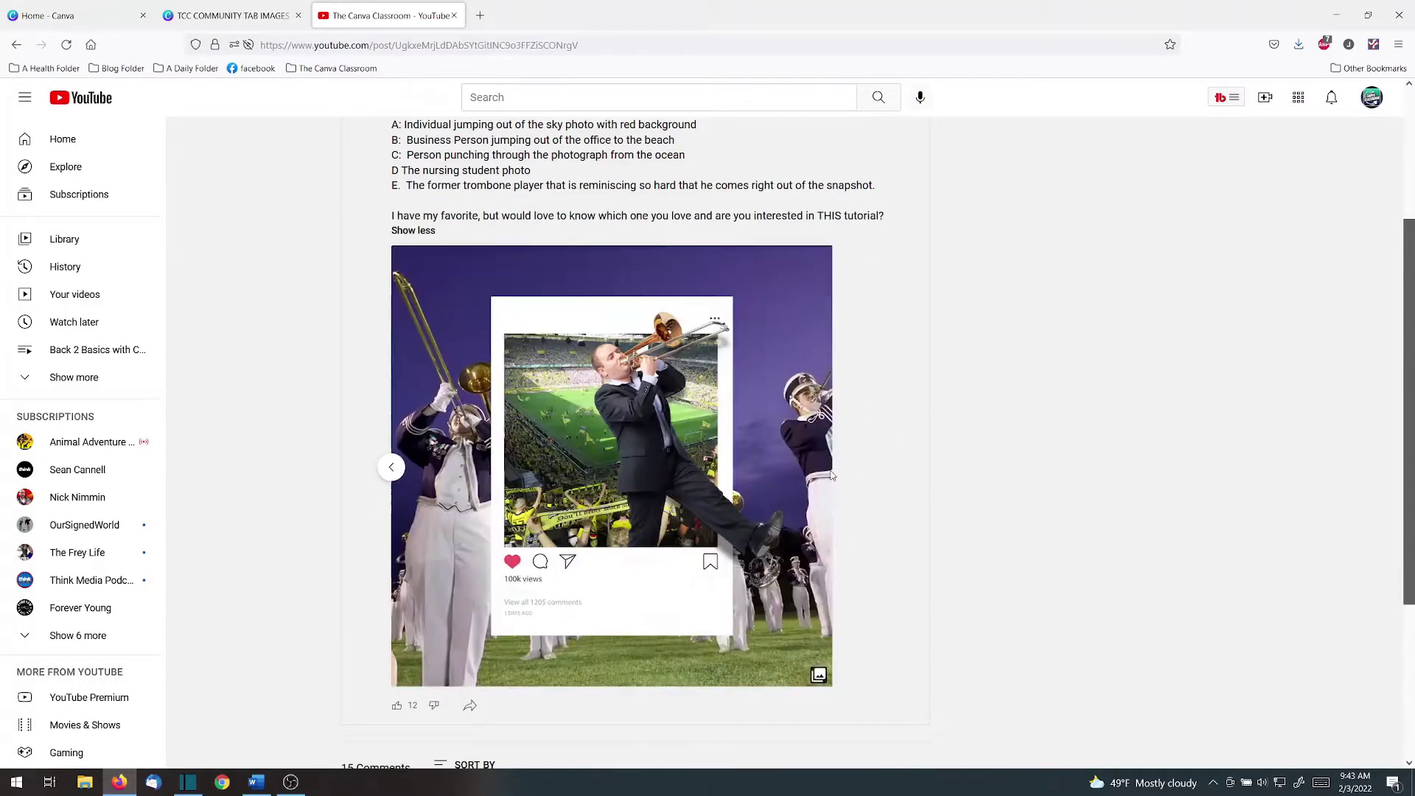
scroll(940, 498, "down", 3)
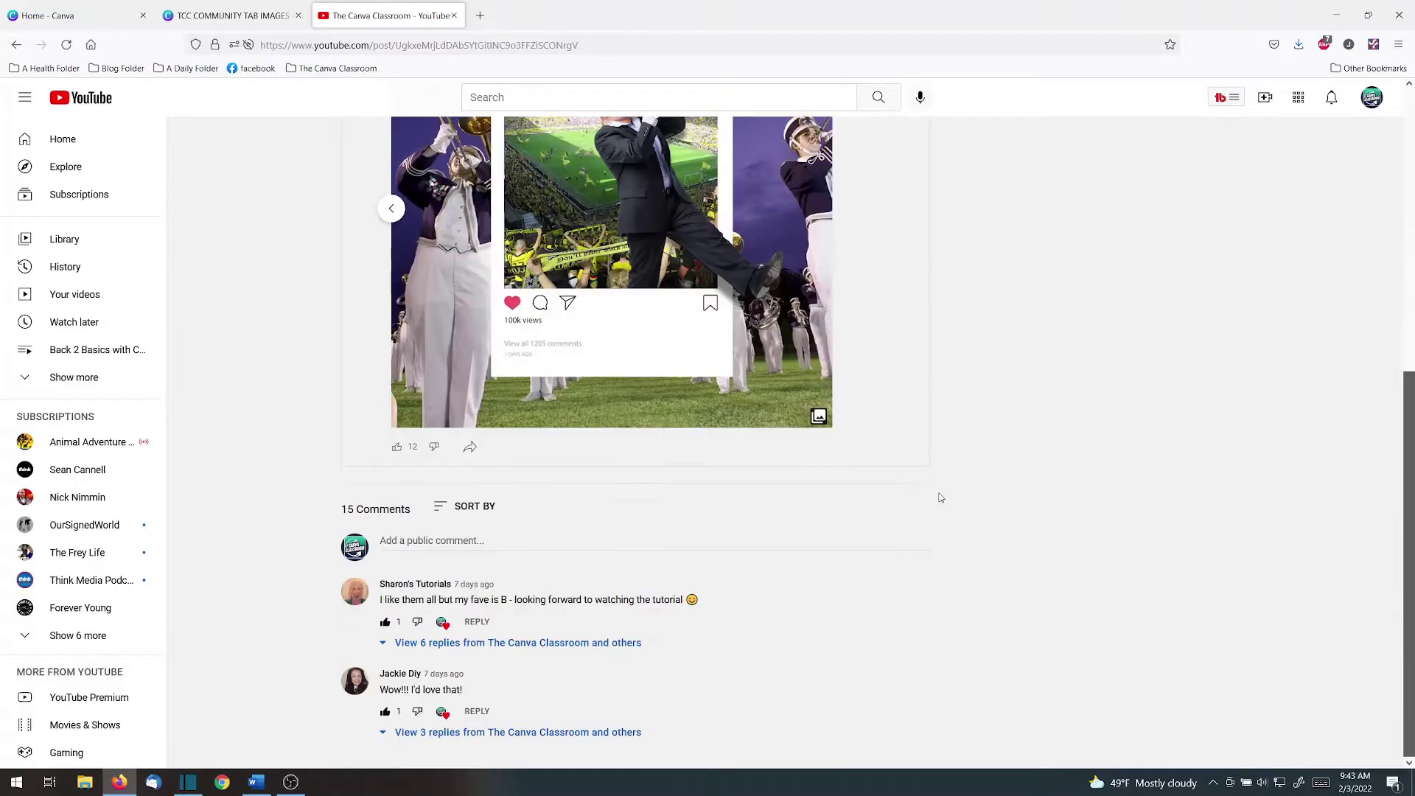